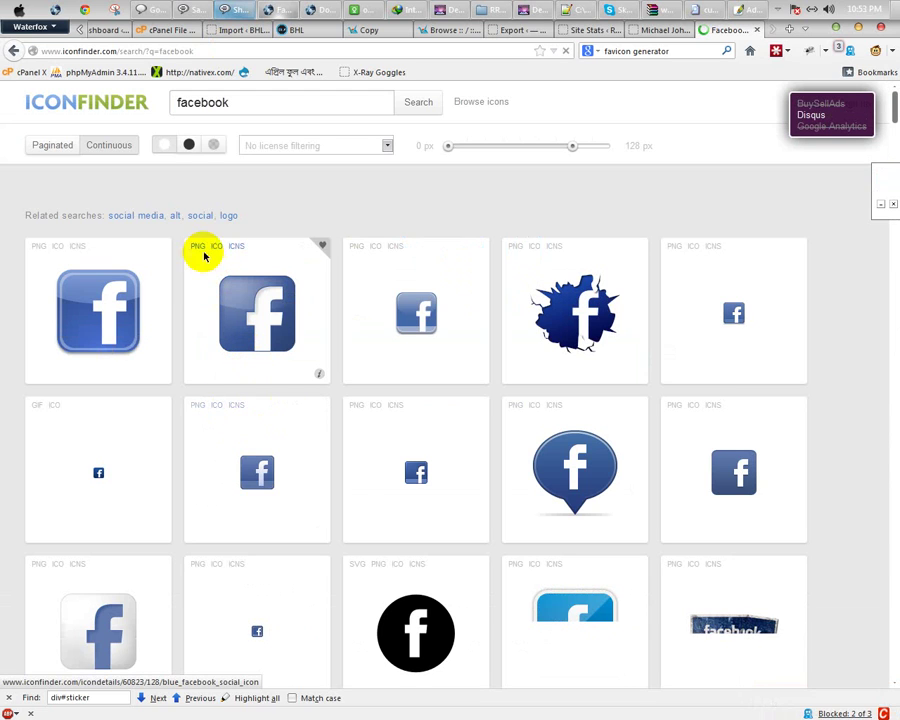
Open the blue square Facebook icon by YOOtheme and download its 256 x 256 version as PNG
click(240, 291)
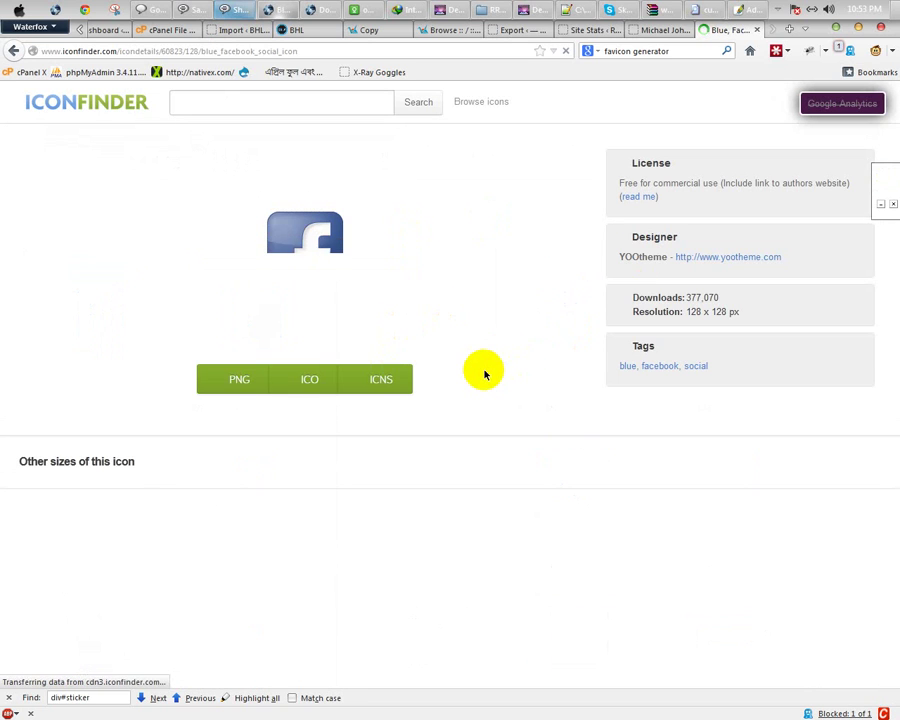
scroll(450, 440, down, 5)
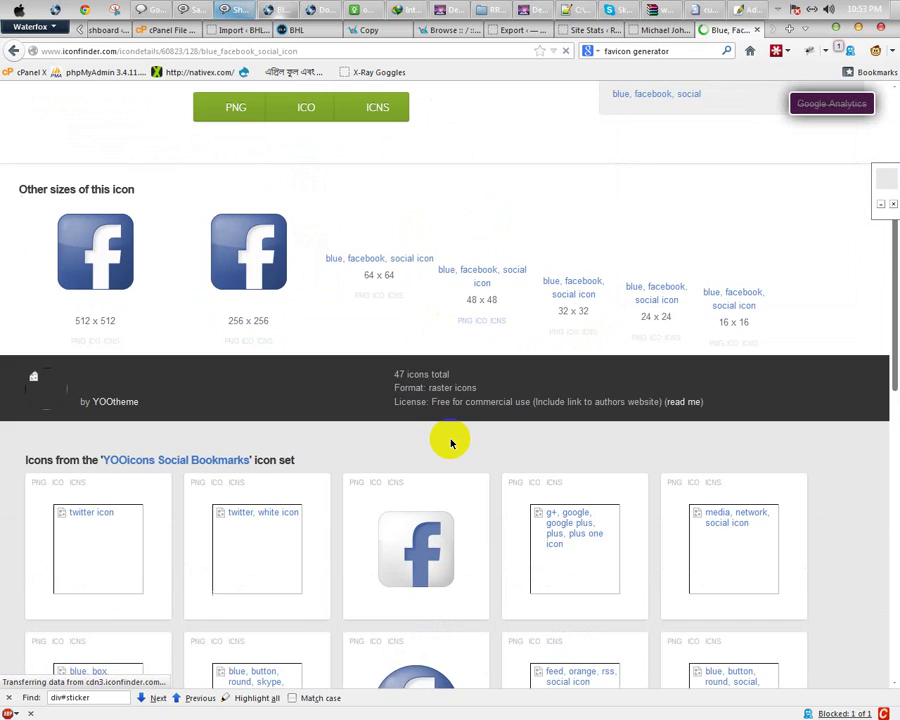
scroll(450, 443, down, 5)
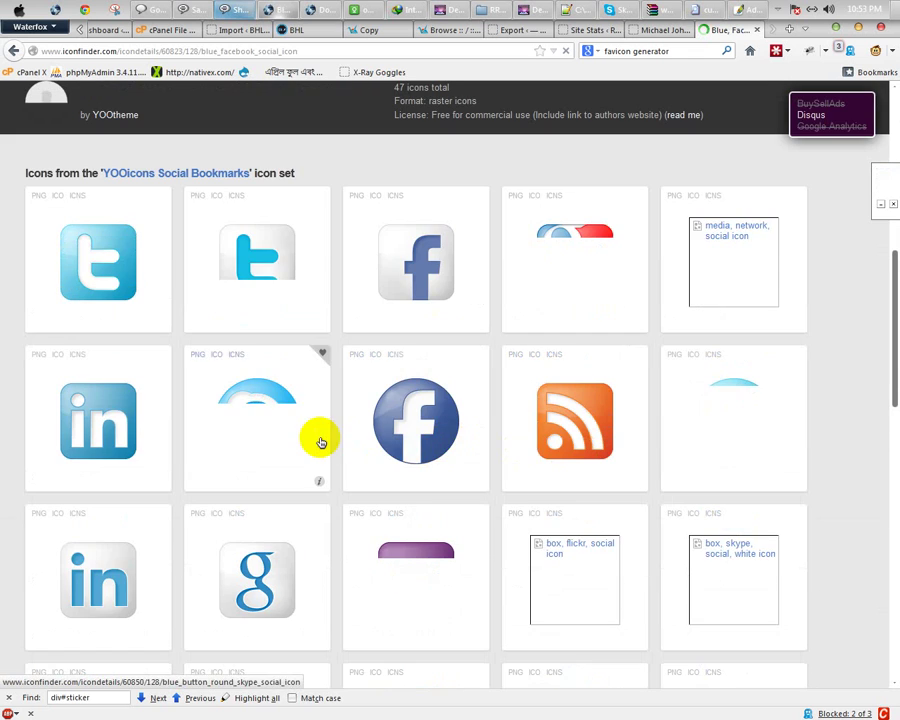
scroll(141, 452, up, 2)
scroll(140, 457, down, 1)
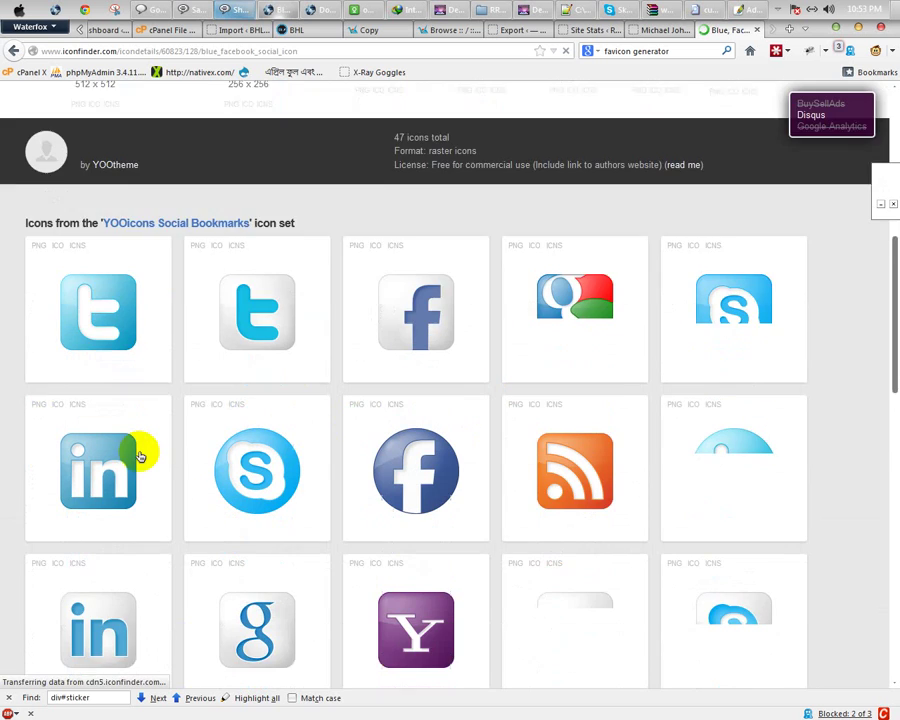
scroll(141, 457, down, 1)
scroll(141, 457, up, 7)
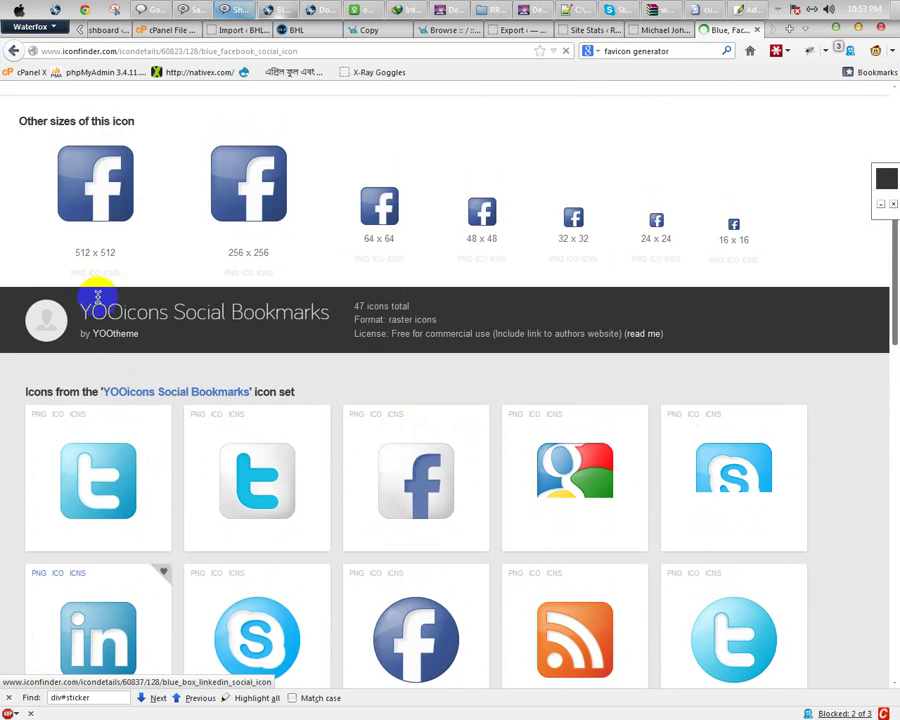
mouse_move(252, 380)
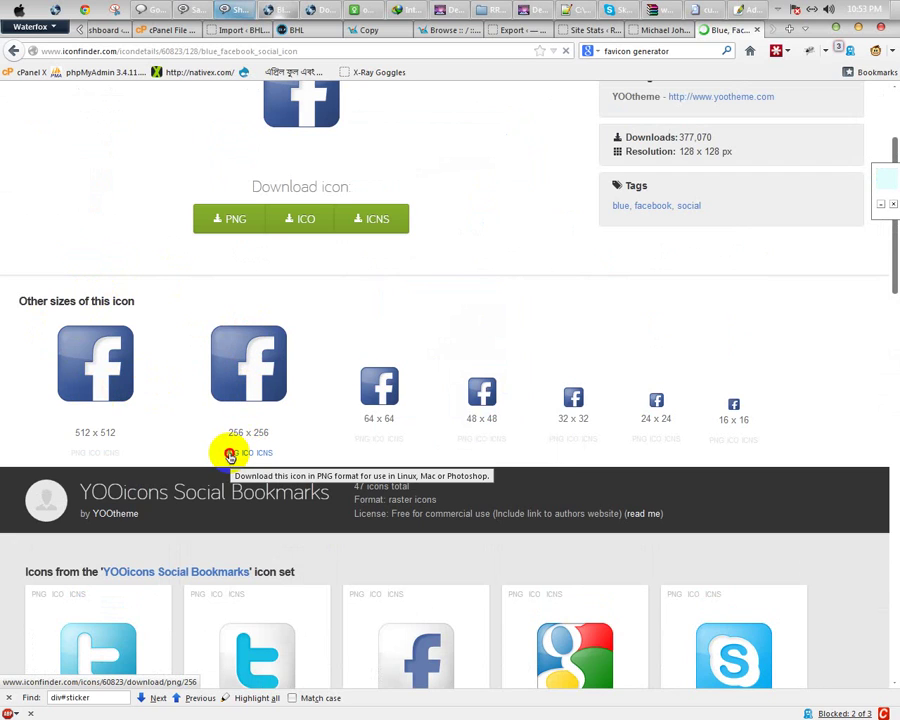
click(230, 455)
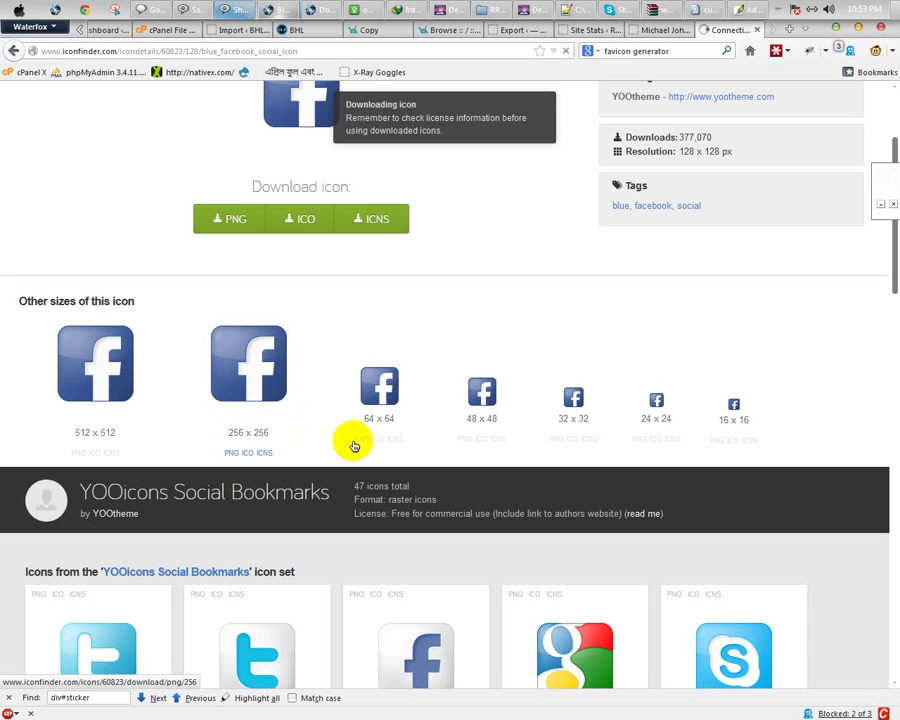
Download the square blue Twitter, Google, Skype, LinkedIn and orange RSS icons from the YOOicons Social Bookmarks set as PNG
mouse_move(268, 423)
scroll(116, 488, down, 5)
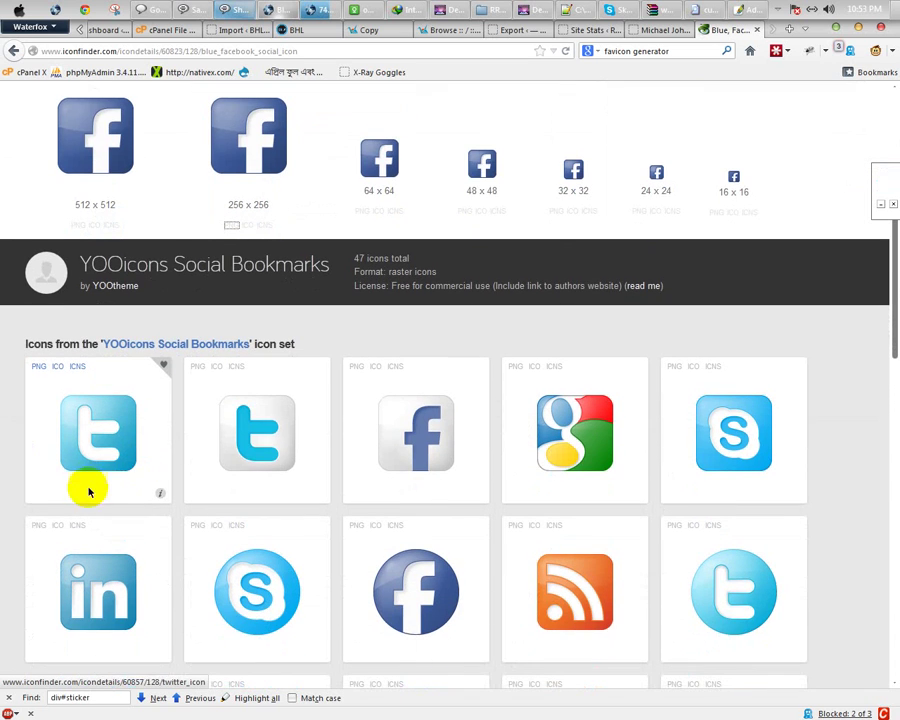
click(42, 368)
click(514, 367)
click(680, 368)
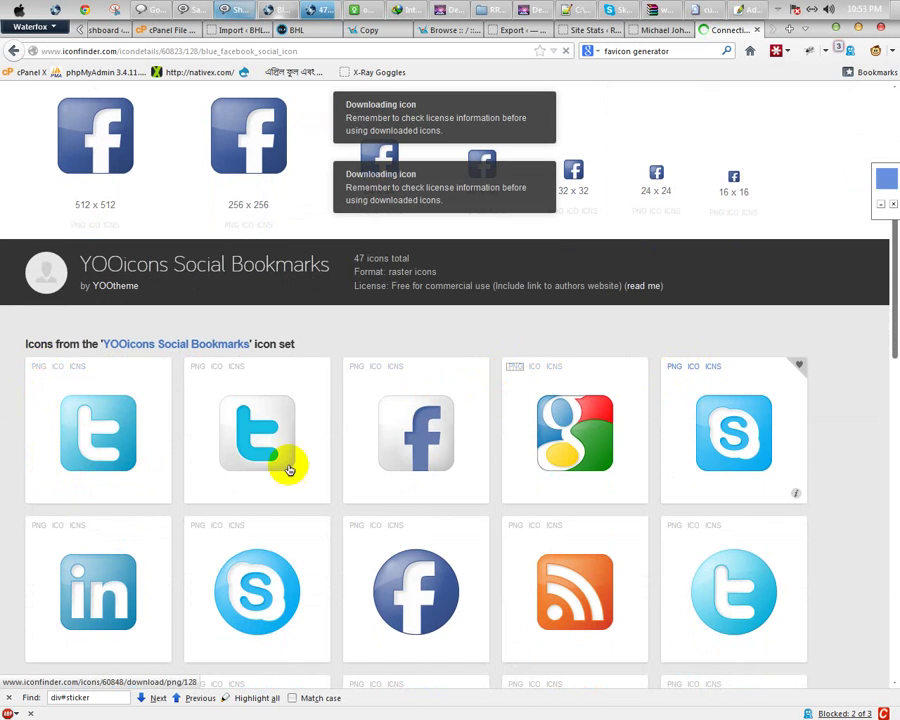
click(38, 527)
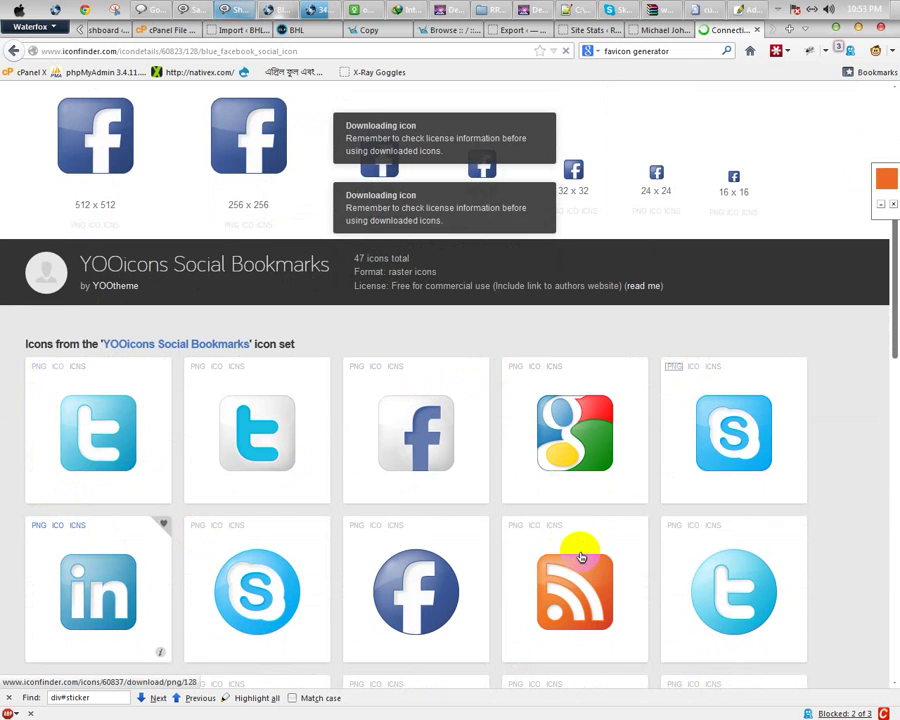
click(516, 528)
scroll(506, 527, down, 5)
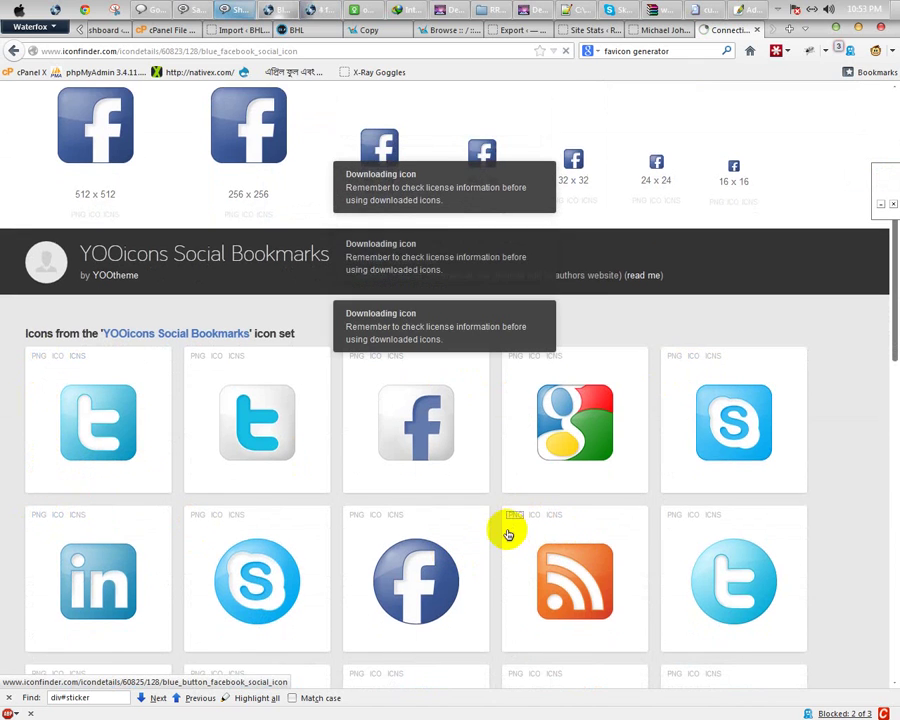
scroll(506, 532, down, 4)
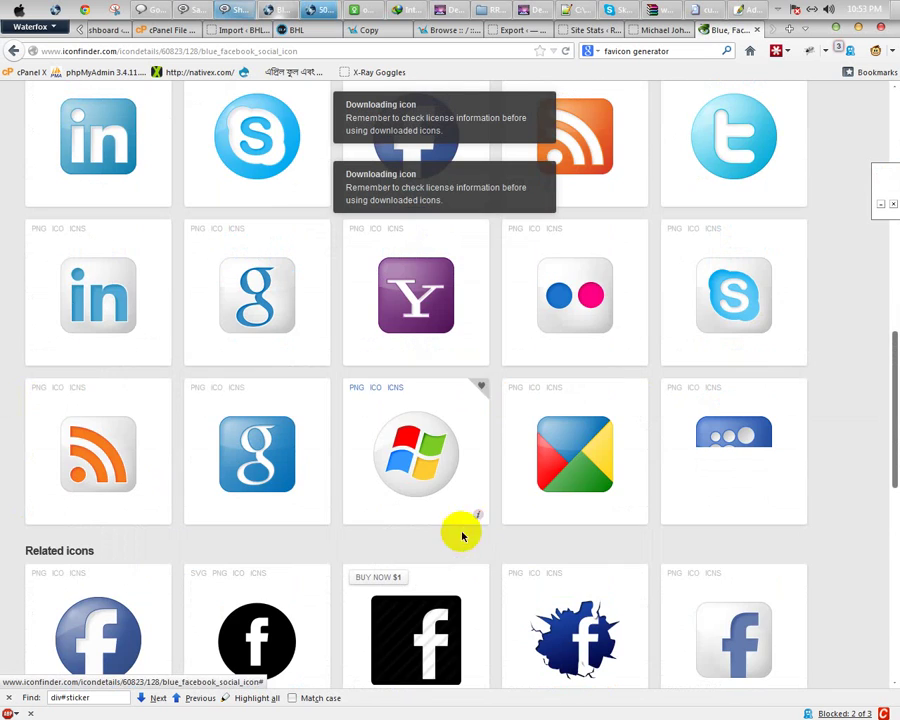
scroll(340, 488, down, 2)
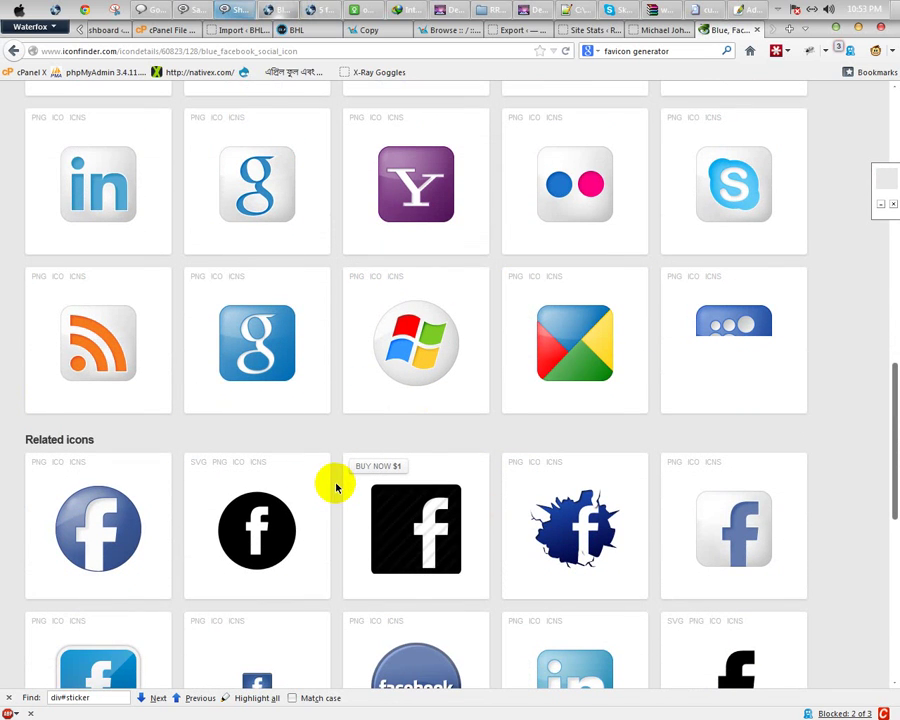
scroll(336, 490, down, 8)
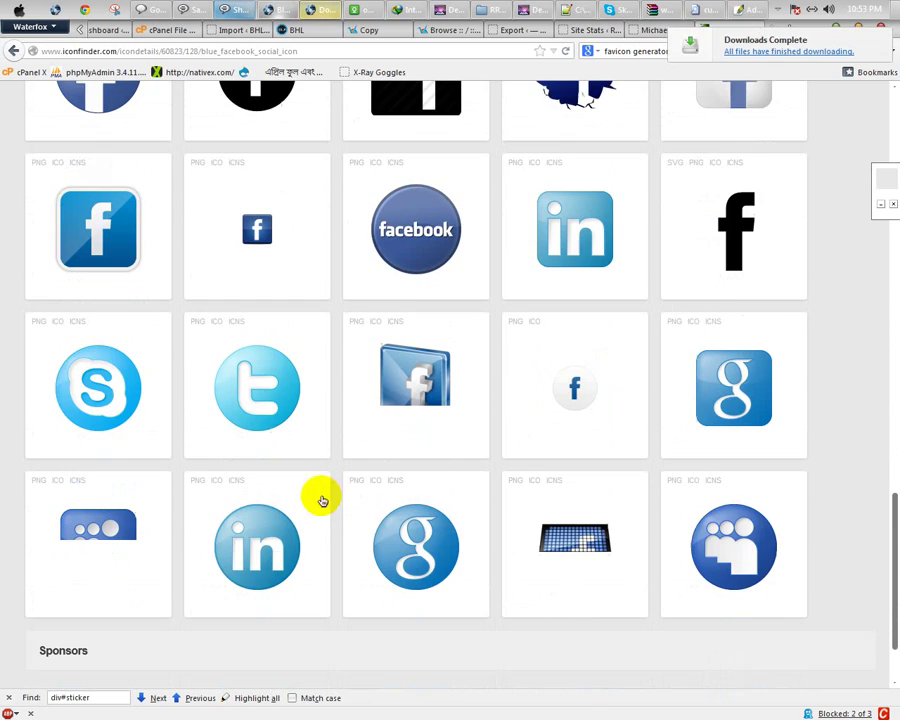
Bring up the browser's download list and open the Basic HTML & CSS folder in the file manager
click(313, 8)
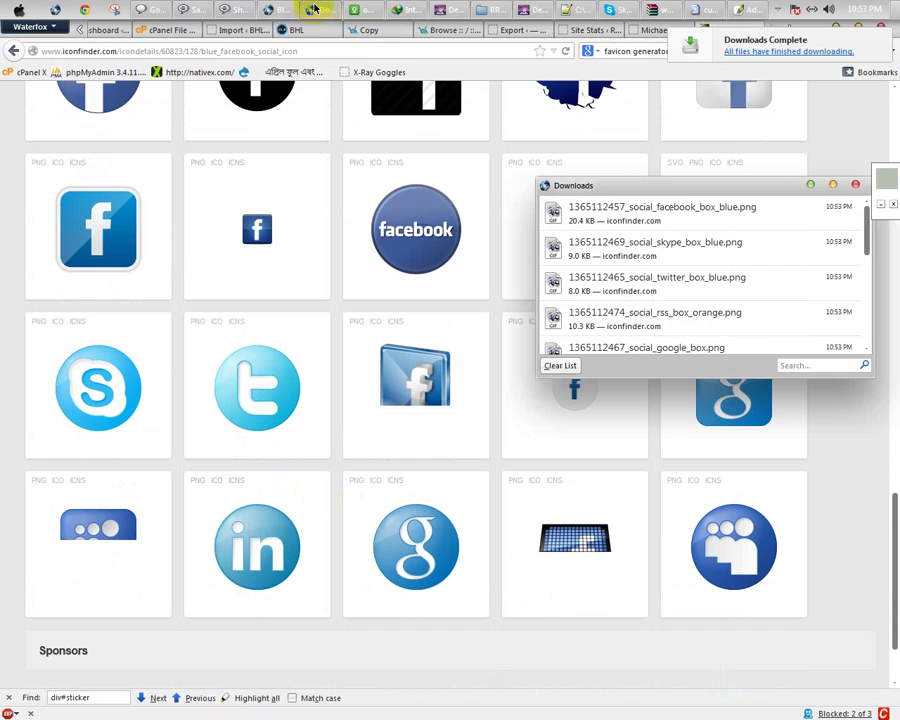
right_click(646, 215)
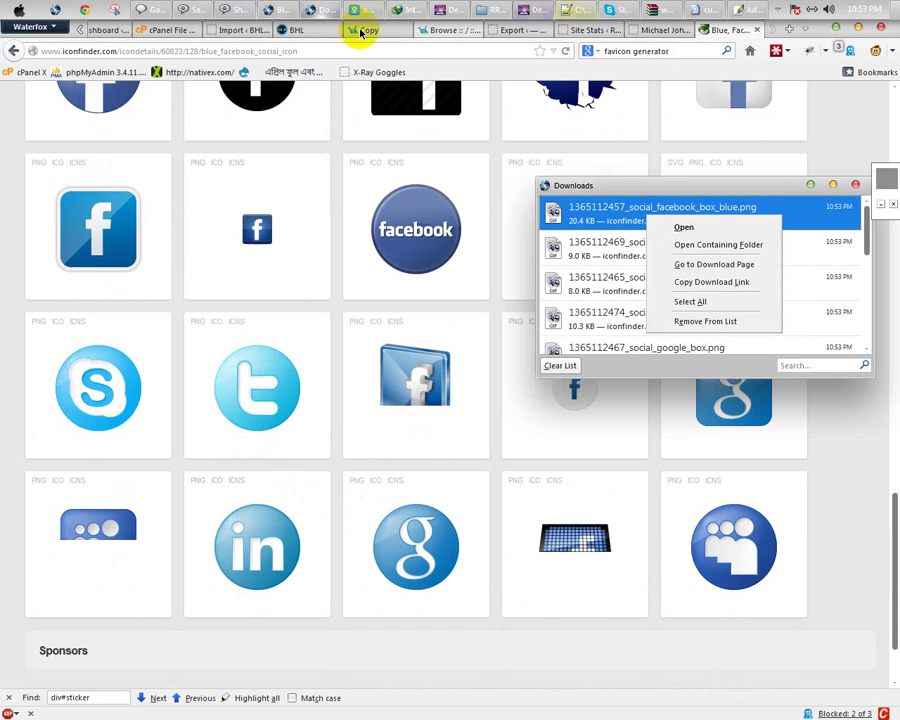
click(518, 8)
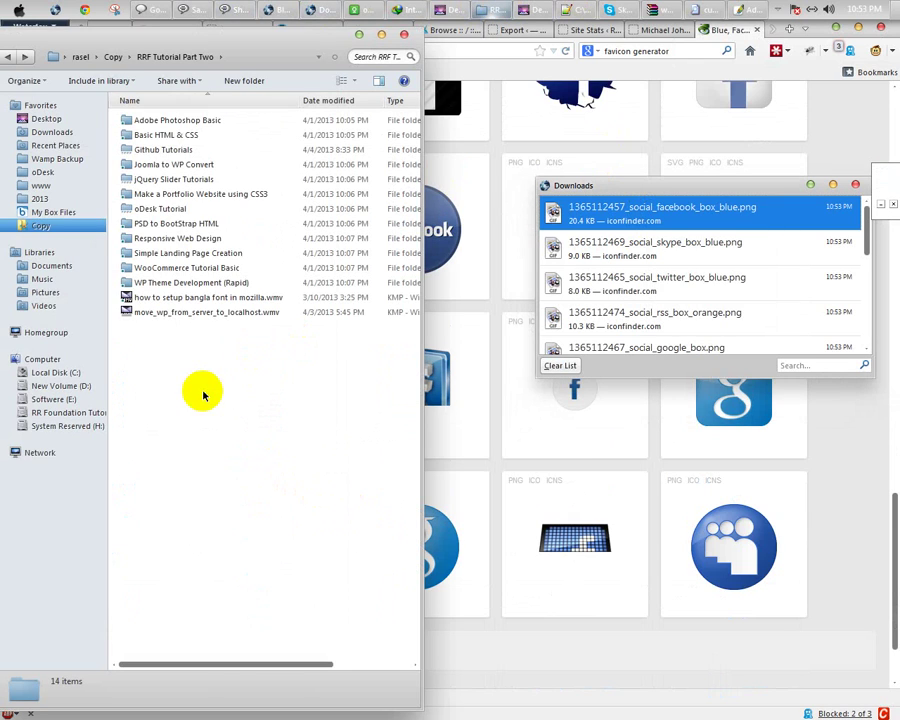
click(155, 134)
double_click(155, 134)
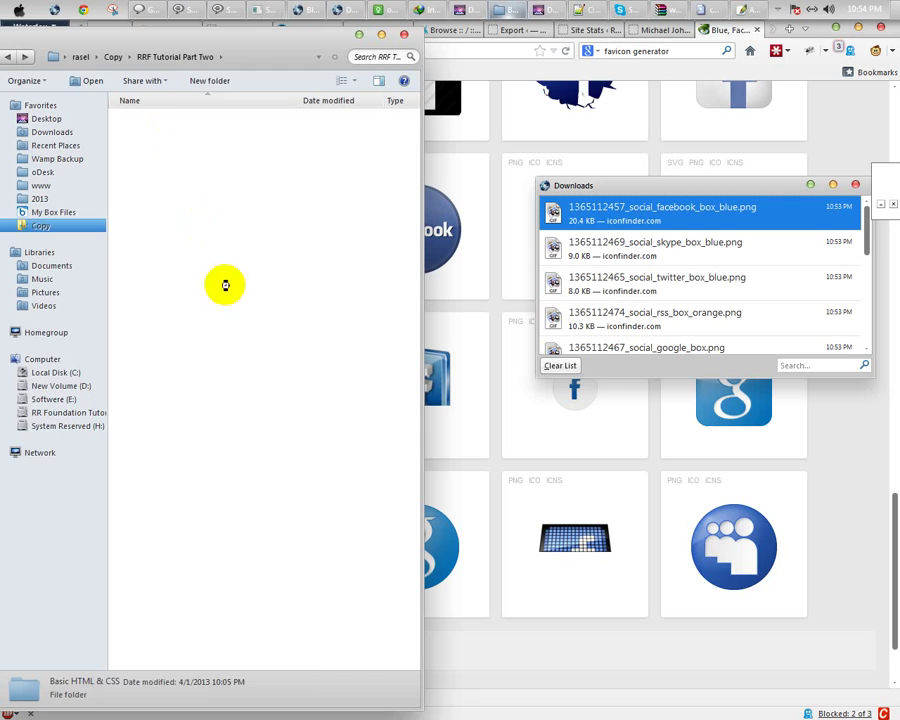
Create a new folder named social_bookmark inside Basic HTML & CSS
right_click(217, 463)
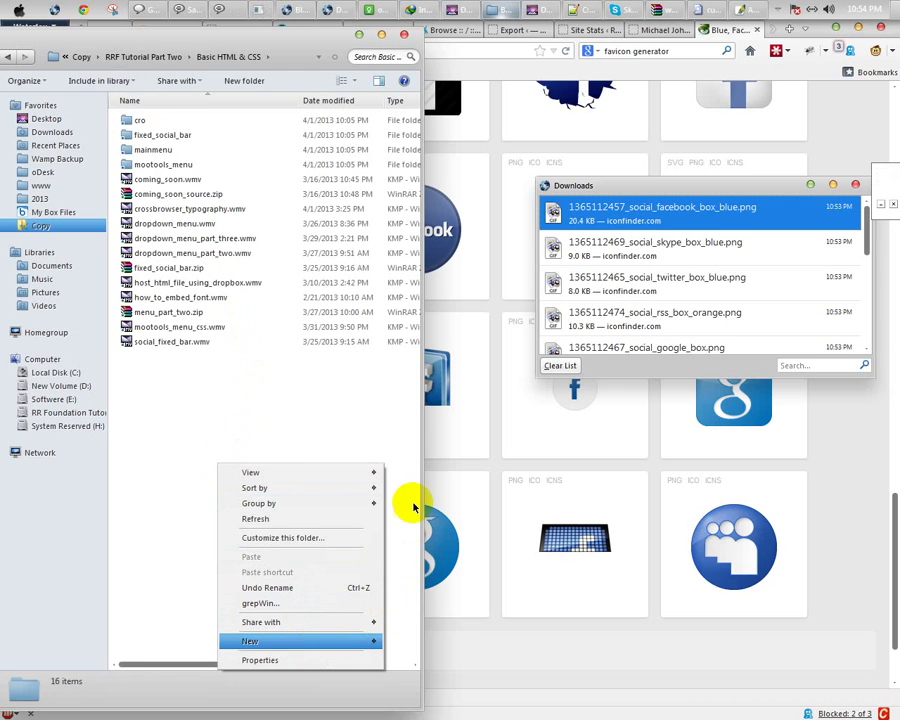
mouse_move(305, 641)
click(416, 424)
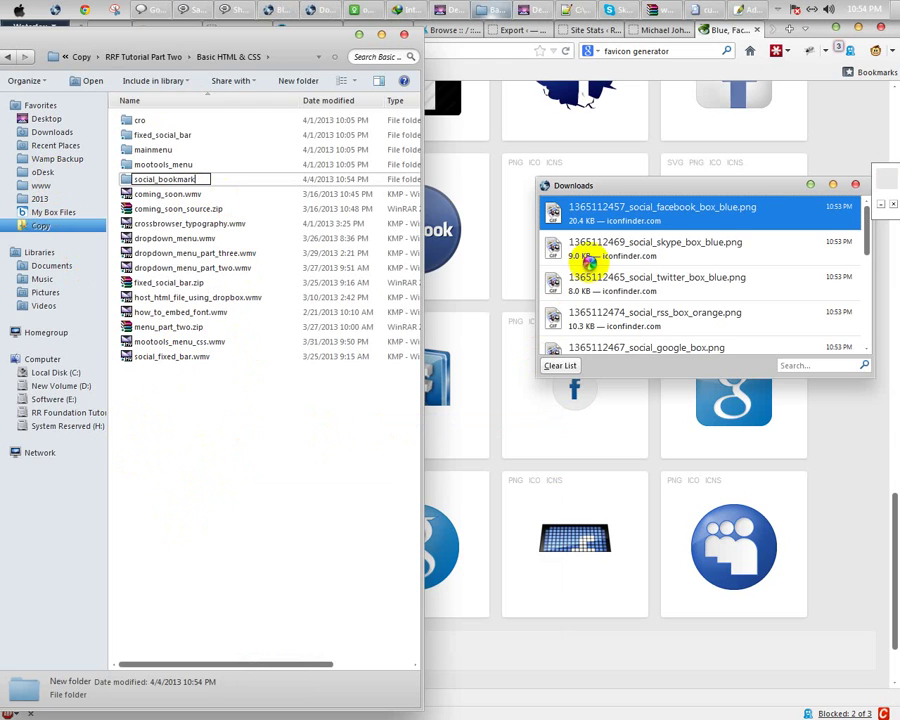
Show the downloaded Facebook icon in its containing folder and open the social_bookmark folder
right_click(624, 216)
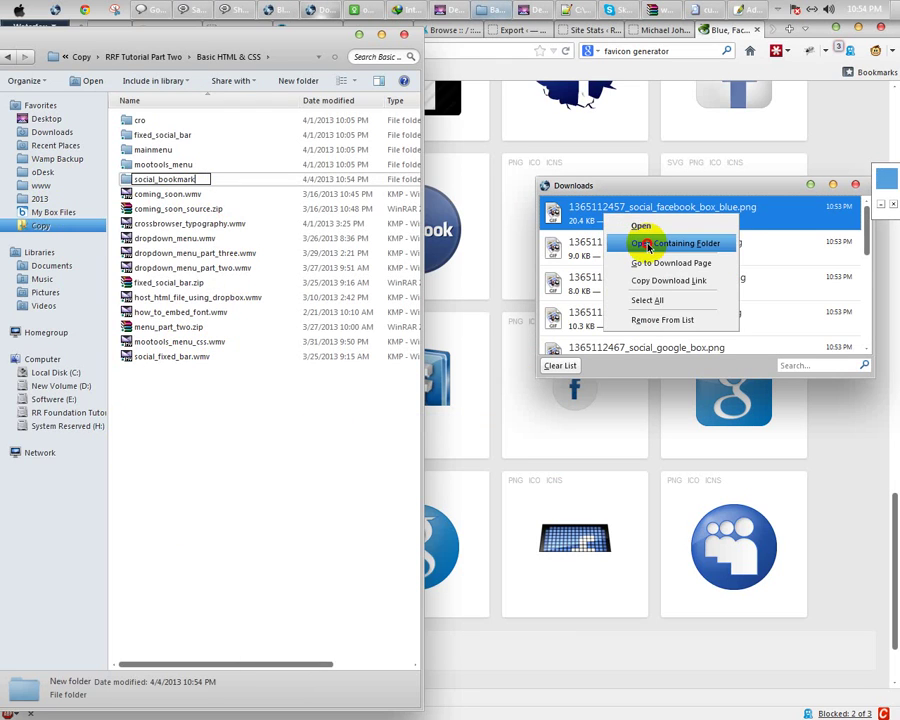
click(647, 245)
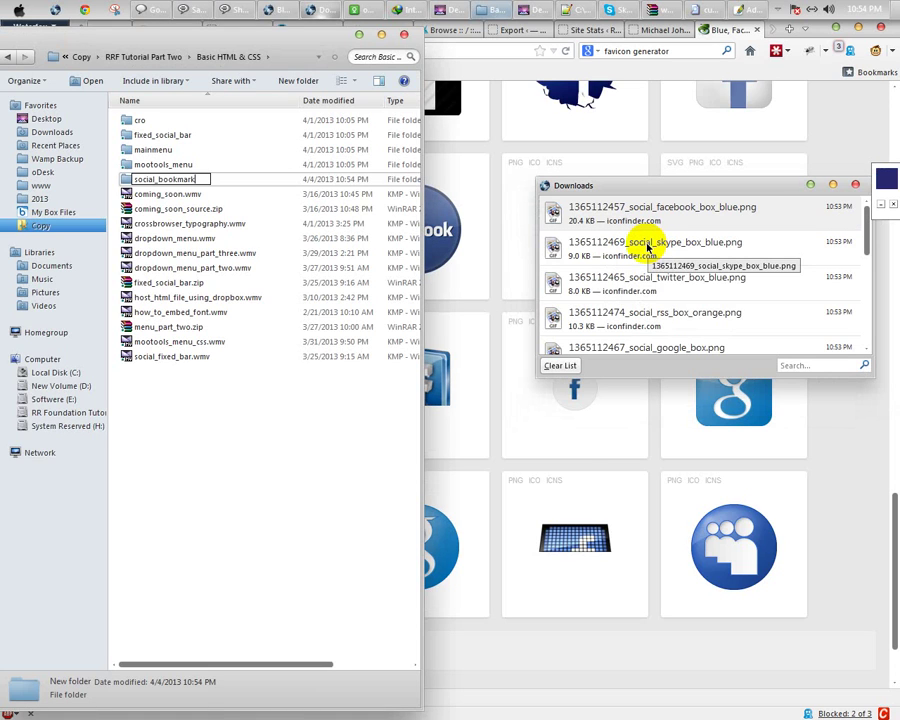
key(Return)
key(Return)
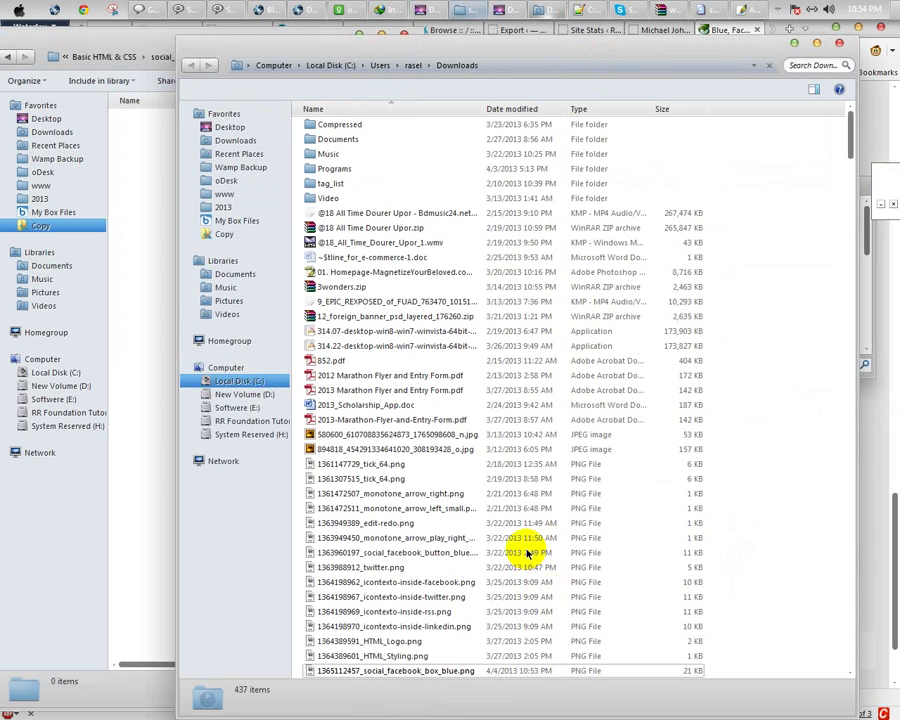
Transfer the Facebook, Twitter, Google, Skype and RSS icon PNGs from Downloads into social_bookmark and close the Downloads folder
scroll(428, 543, down, 1)
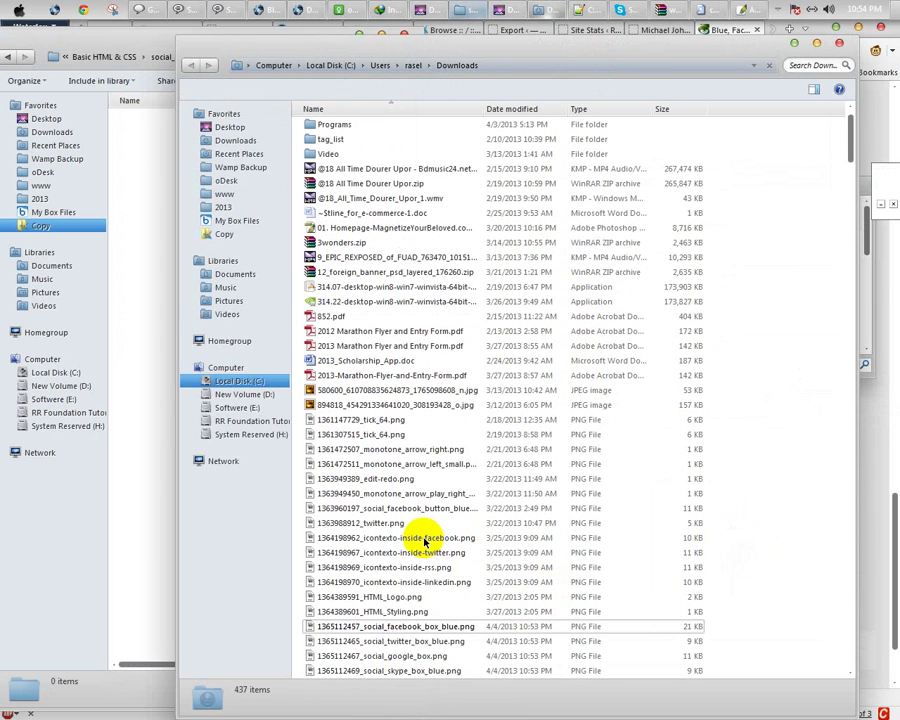
scroll(460, 506, down, 4)
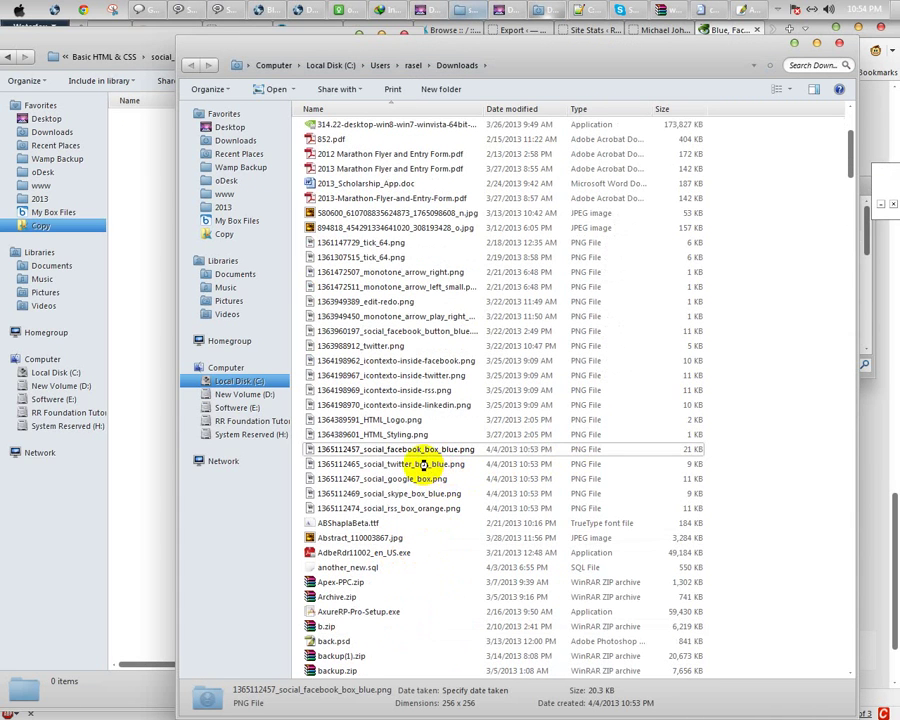
ctrl+click(400, 465)
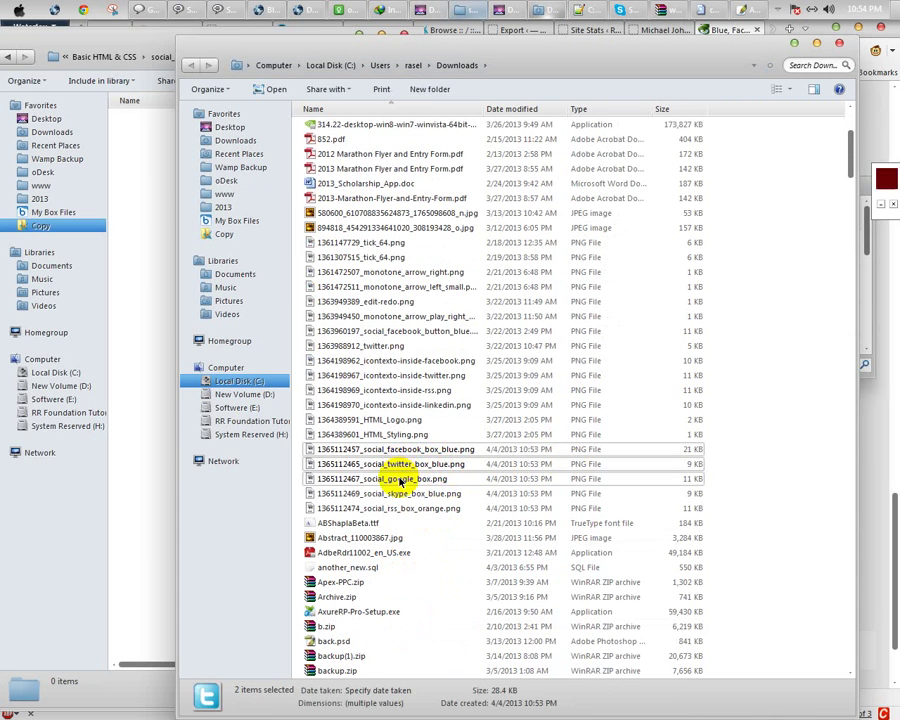
ctrl+click(402, 479)
ctrl+click(387, 509)
drag(387, 509, 140, 532)
click(140, 532)
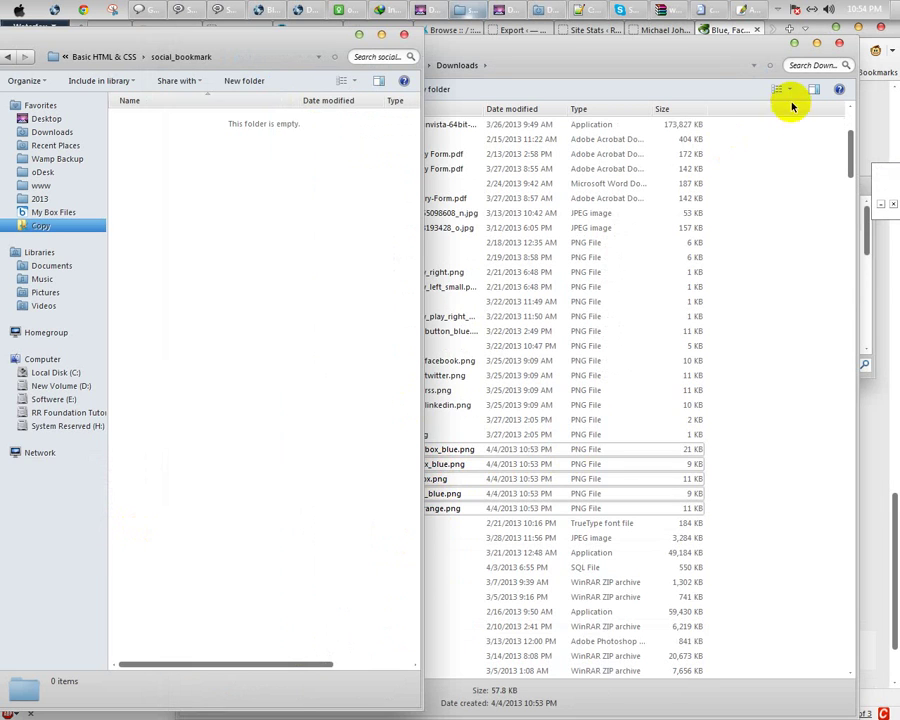
key(ctrl+w)
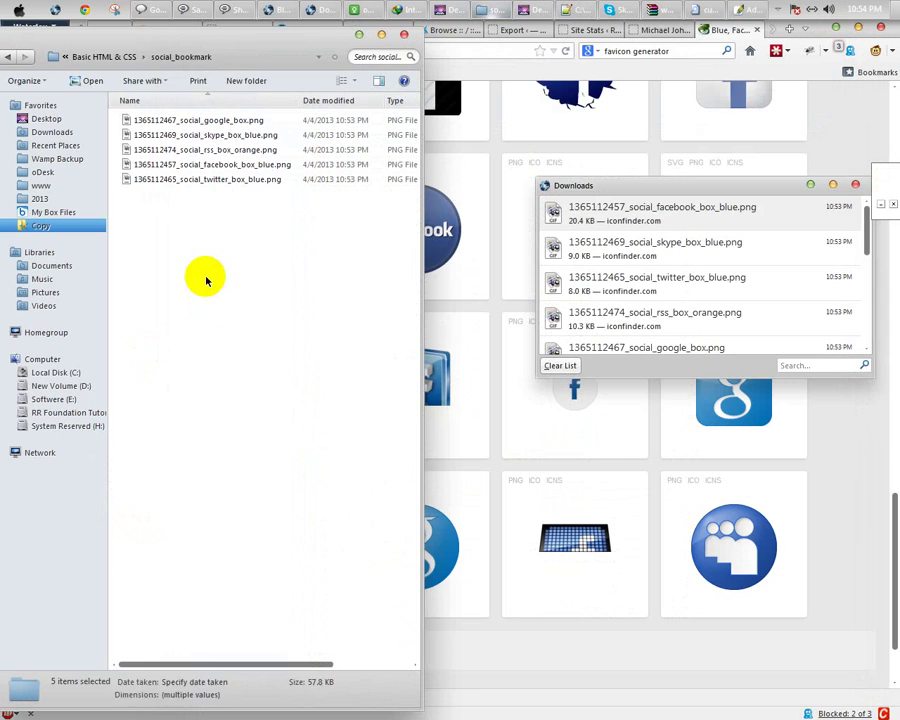
Widen the social_bookmark window and examine the preview and dimensions of each icon file
click(207, 274)
click(201, 122)
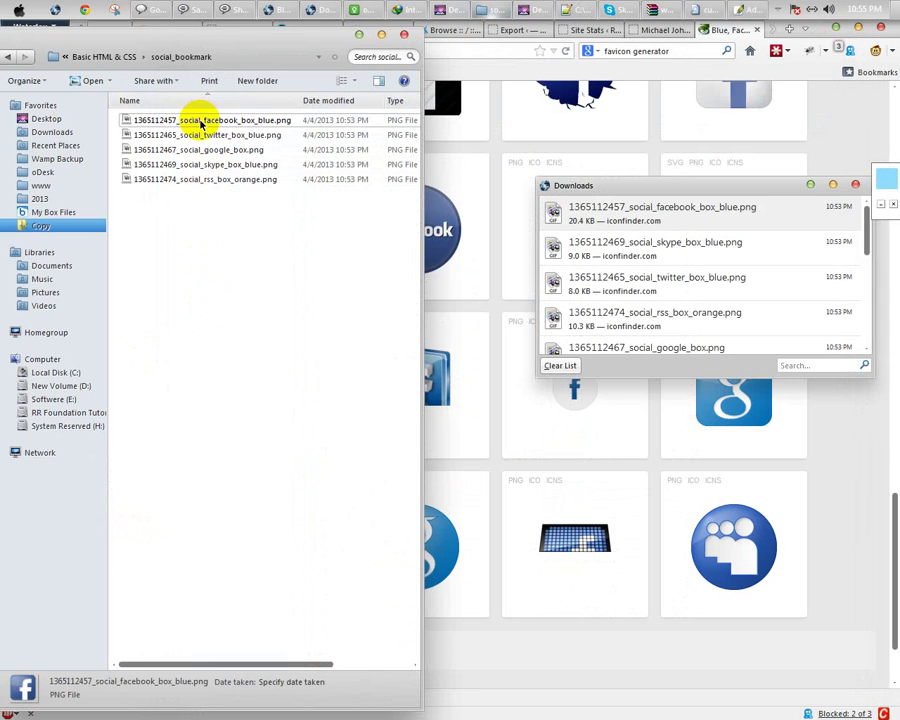
drag(424, 141, 617, 140)
key(Down)
key(Down)
key(Down)
key(Down)
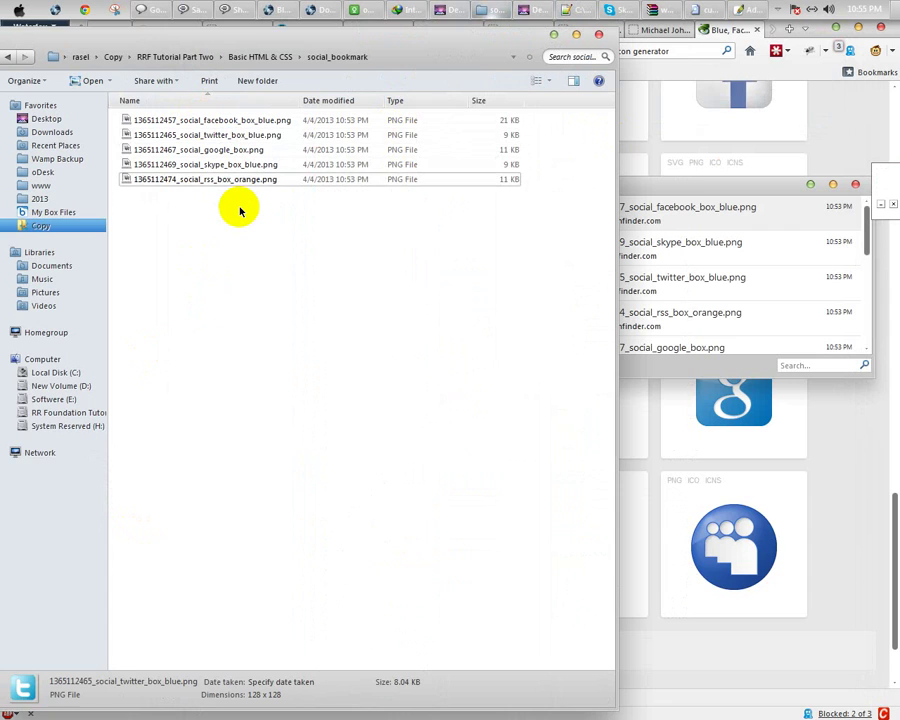
key(Up)
key(Up)
key(Up)
key(Up)
key(Down)
key(Down)
key(Down)
key(Down)
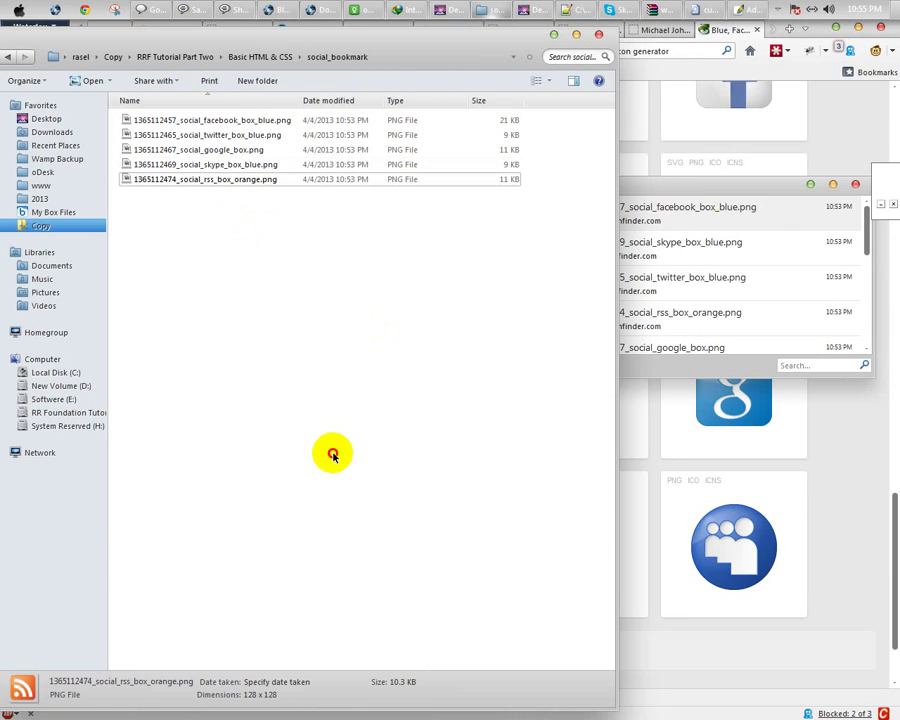
click(334, 457)
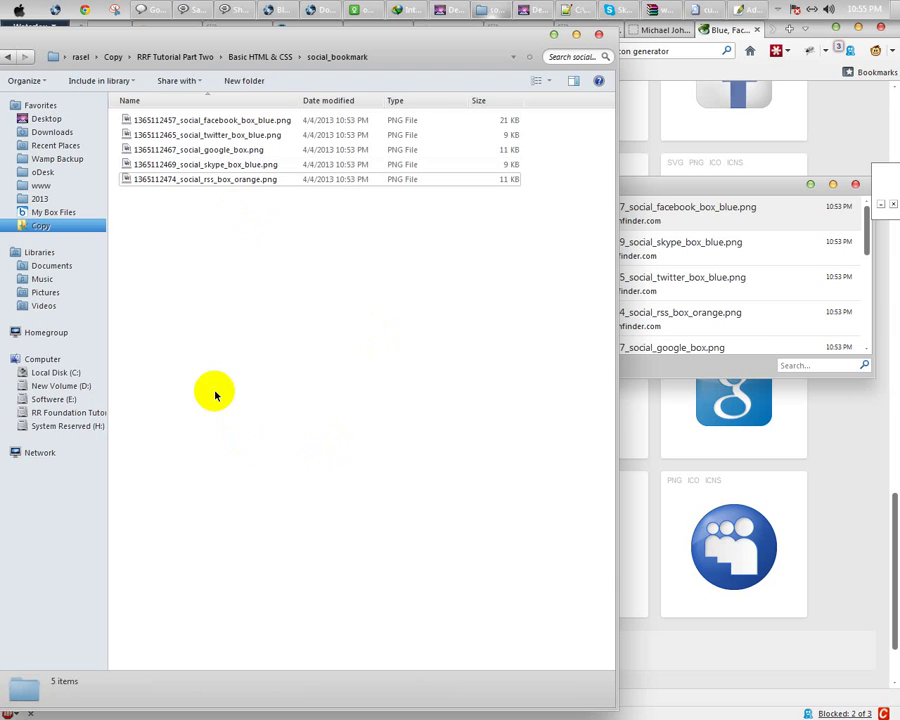
Close the browser's download list, switch to Adobe Photoshop and return logo.png to the standard windowed screen mode
click(855, 184)
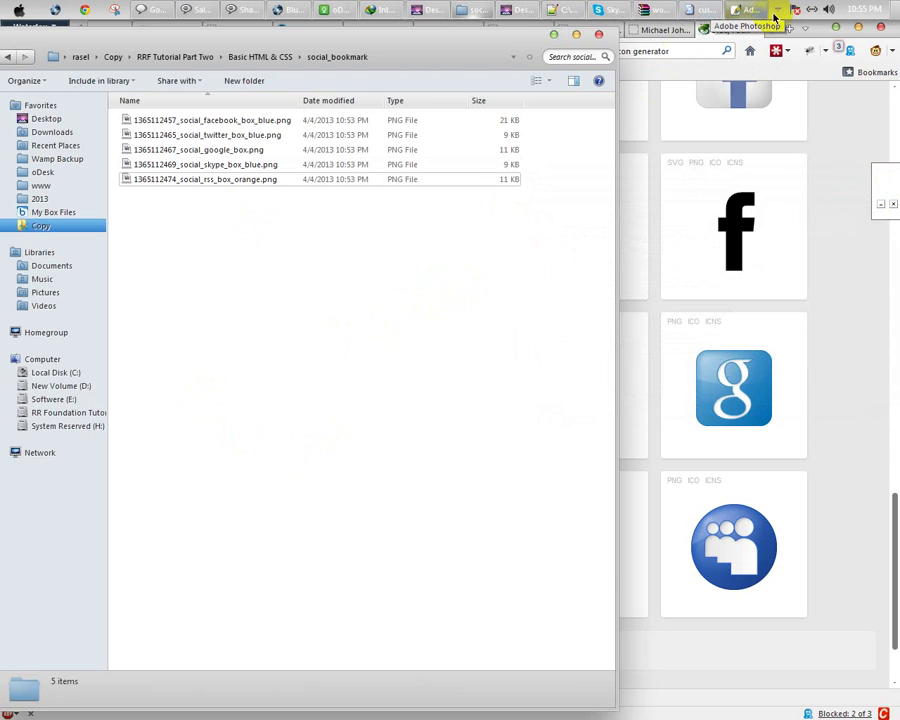
click(747, 8)
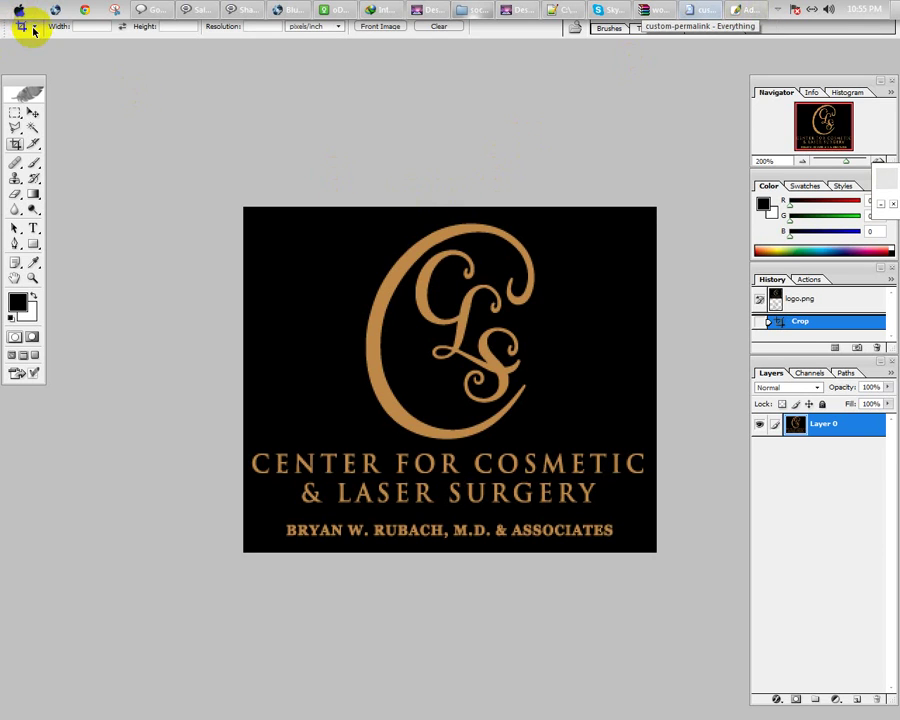
key(f)
key(f)
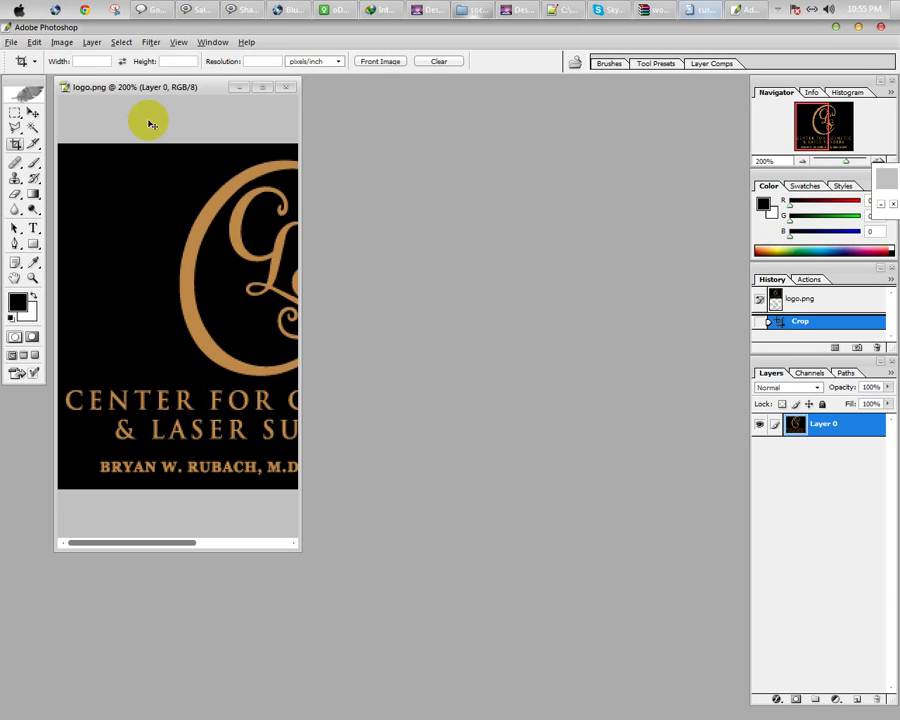
Close logo.png without saving and open all five icon PNGs from the social_bookmark folder in Photoshop
click(286, 87)
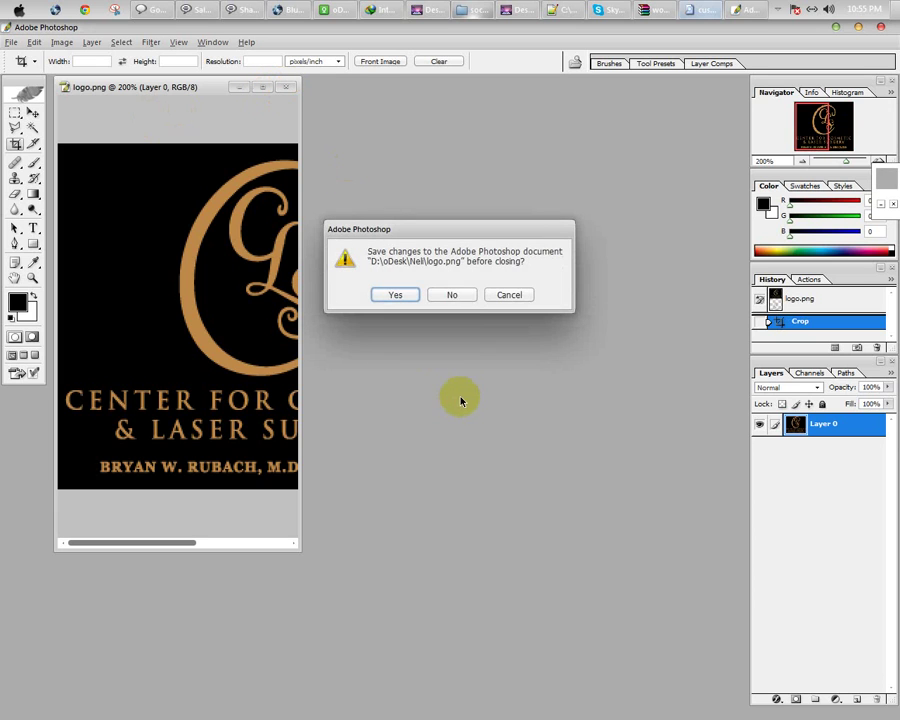
click(452, 295)
click(466, 12)
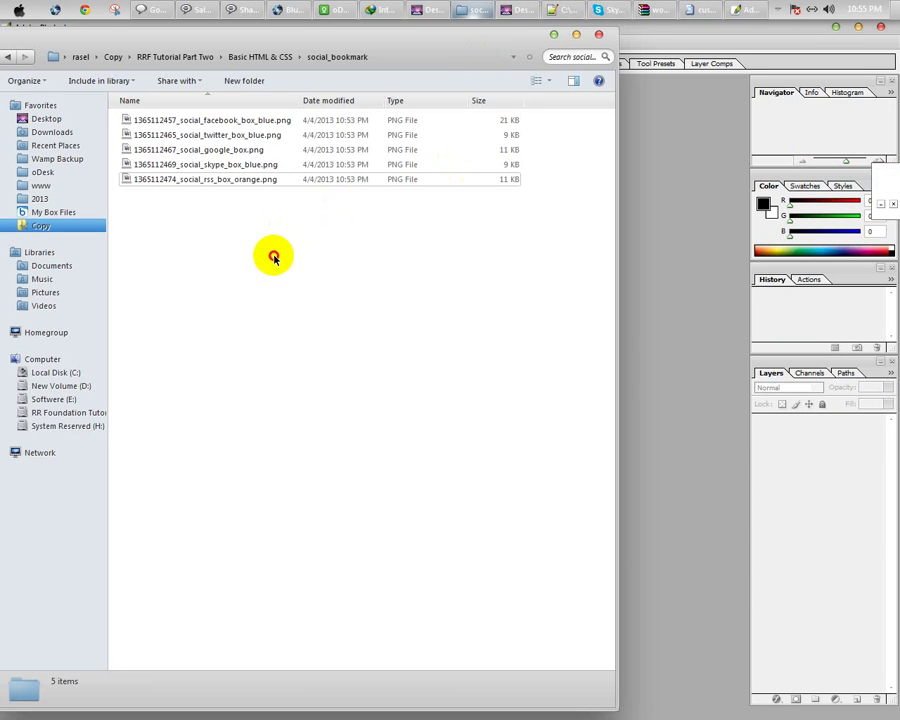
drag(298, 250, 207, 92)
drag(165, 161, 701, 425)
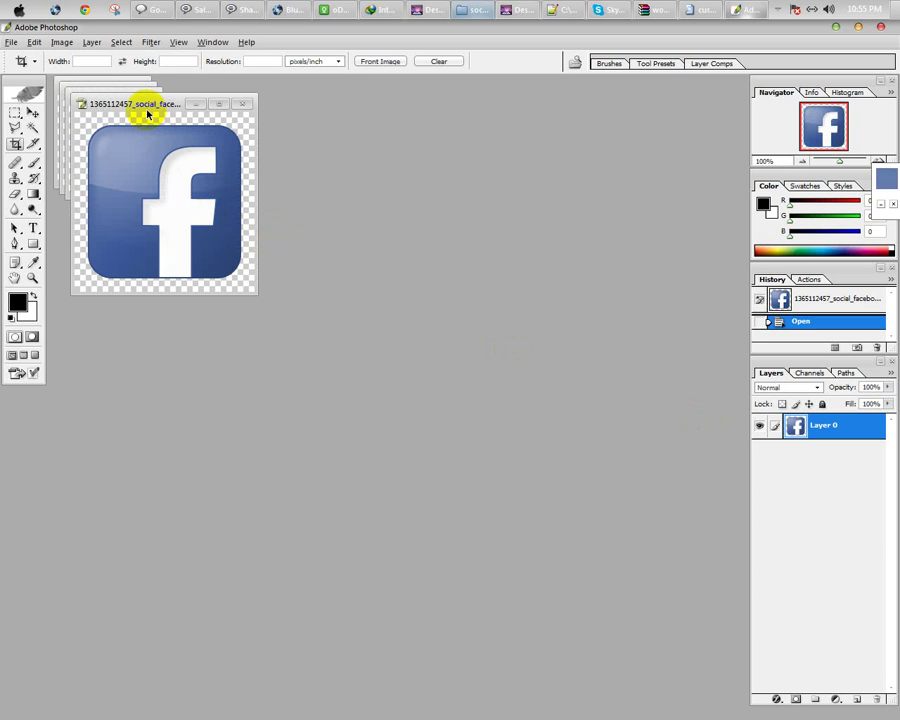
Reduce the Facebook icon's image size to match the other icons and move its window clear of the stack
right_click(143, 103)
click(170, 125)
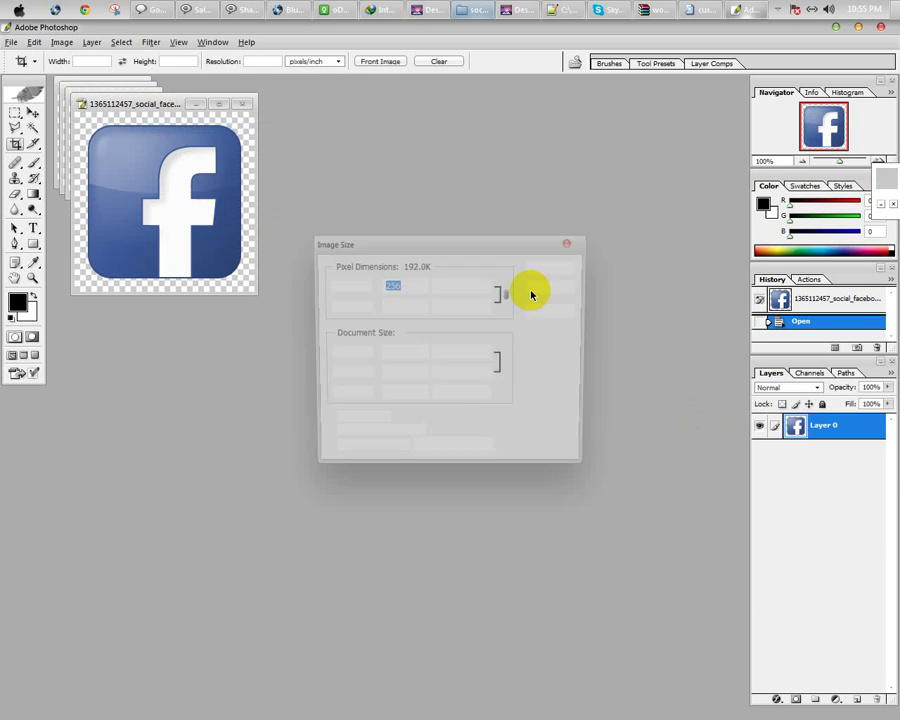
key(Return)
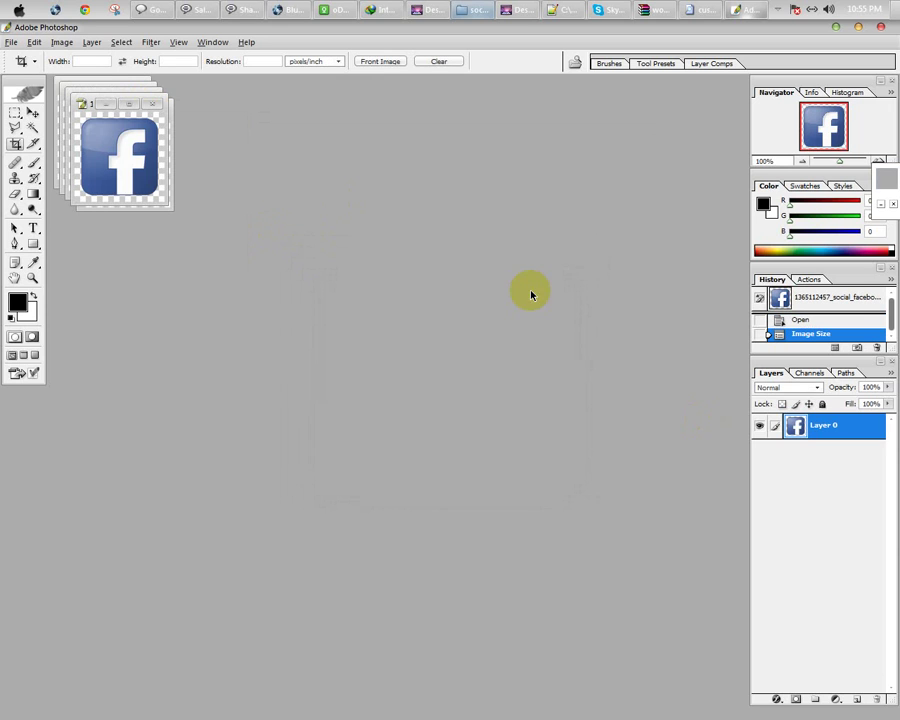
drag(93, 105, 242, 133)
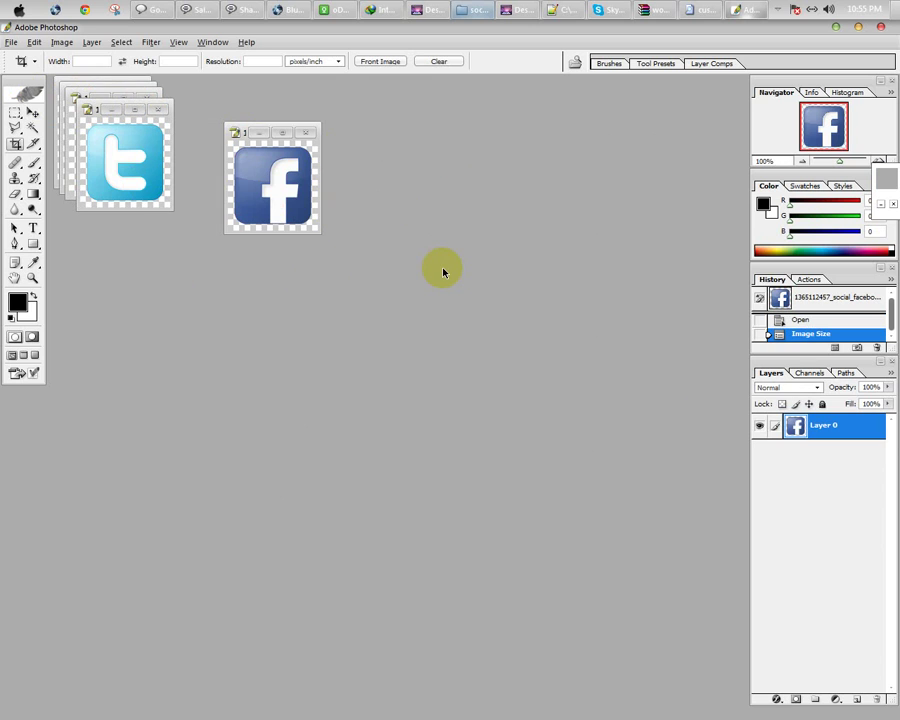
Open Calculator, work out the canvas dimensions from the 128-pixel icon size, and close it
key(super+r)
text(calc)
key(Return)
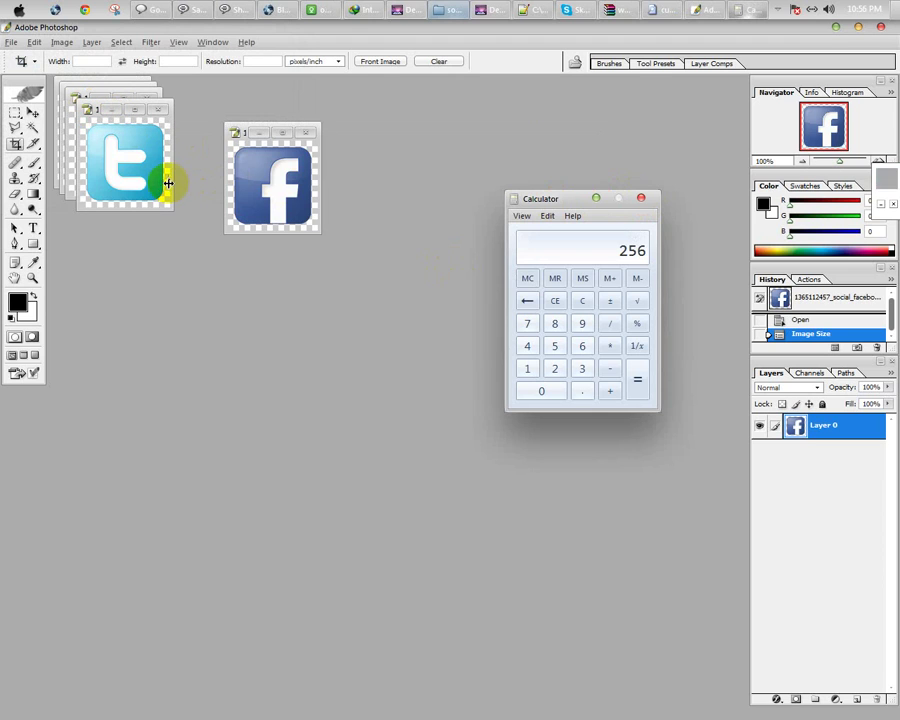
click(589, 301)
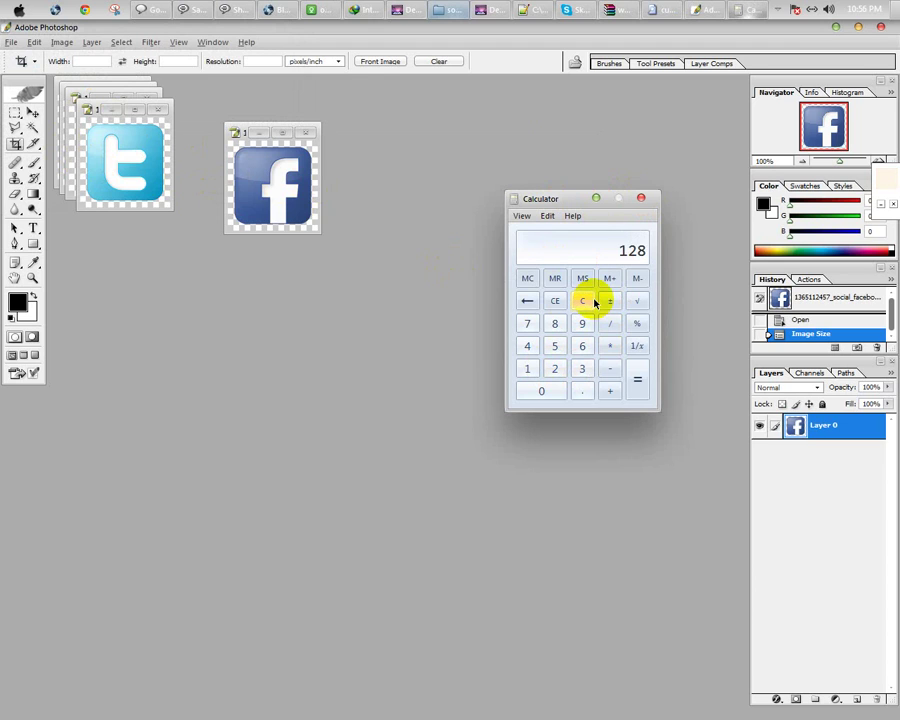
click(641, 199)
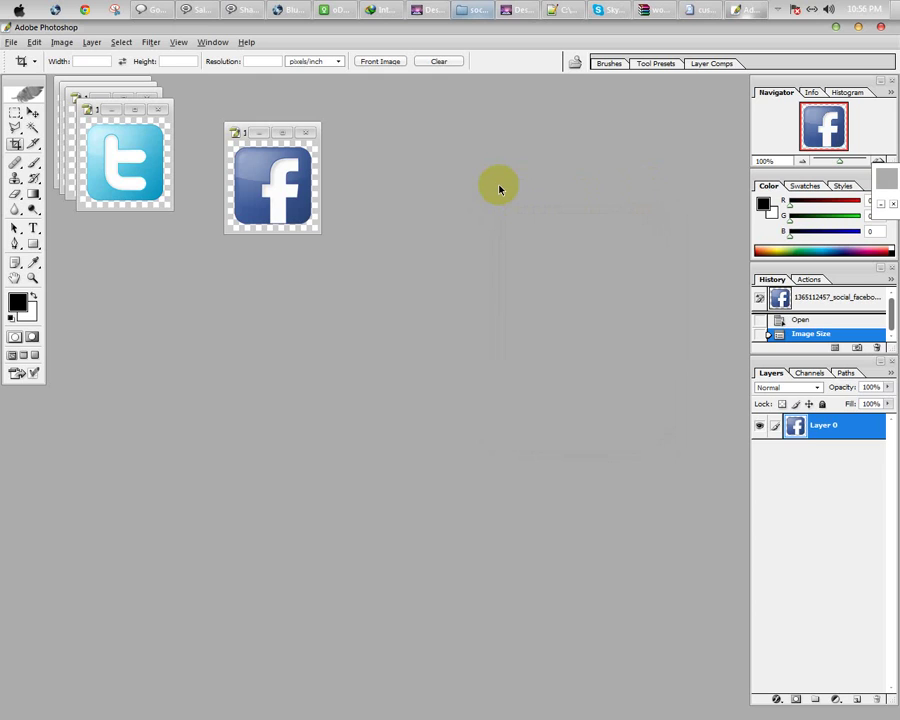
Create a 640 by 256 pixel, 72 pixels/inch RGB document with transparent background and place its window below the icon windows
key(ctrl+n)
key(Tab)
key(Tab)
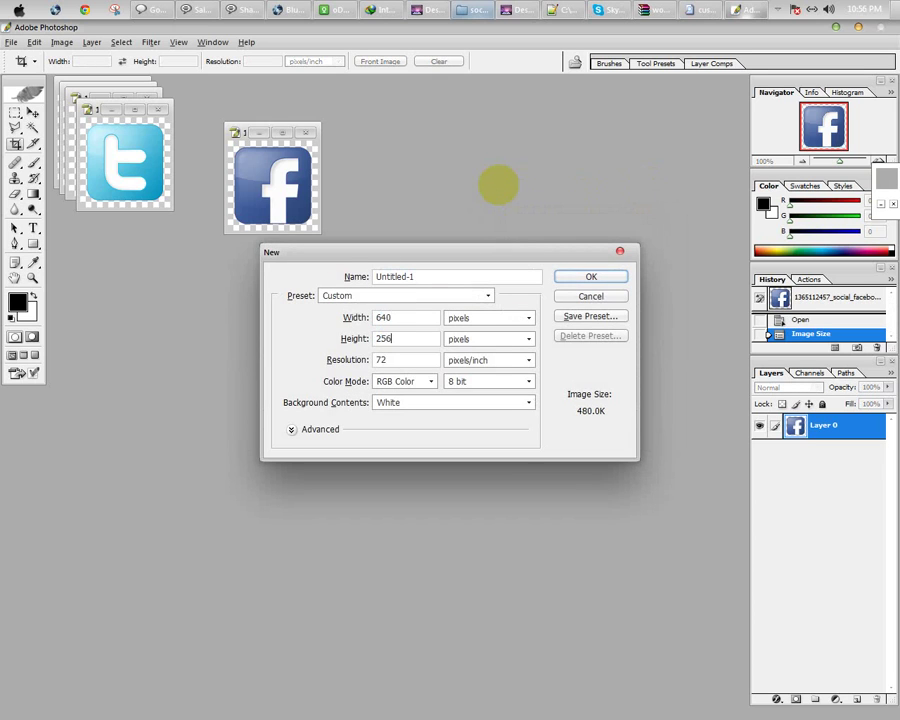
click(455, 404)
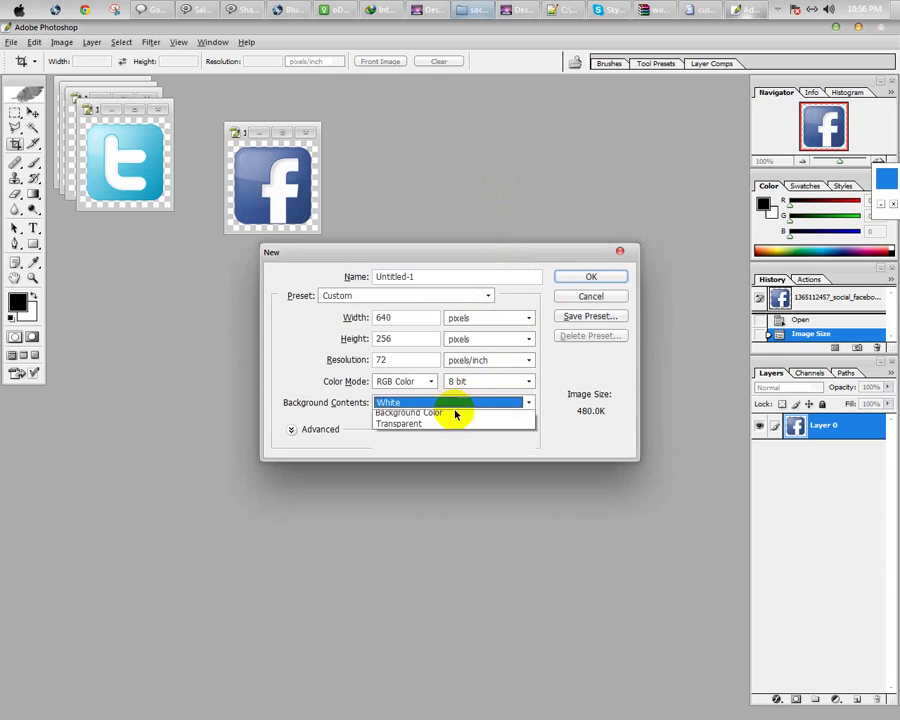
click(432, 439)
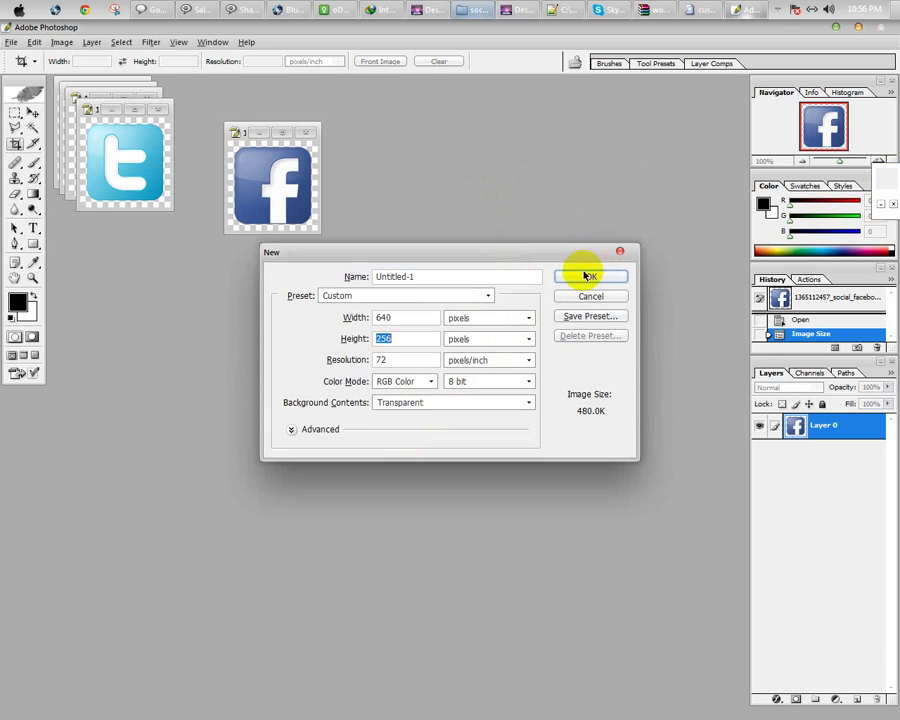
click(582, 275)
drag(245, 118, 290, 266)
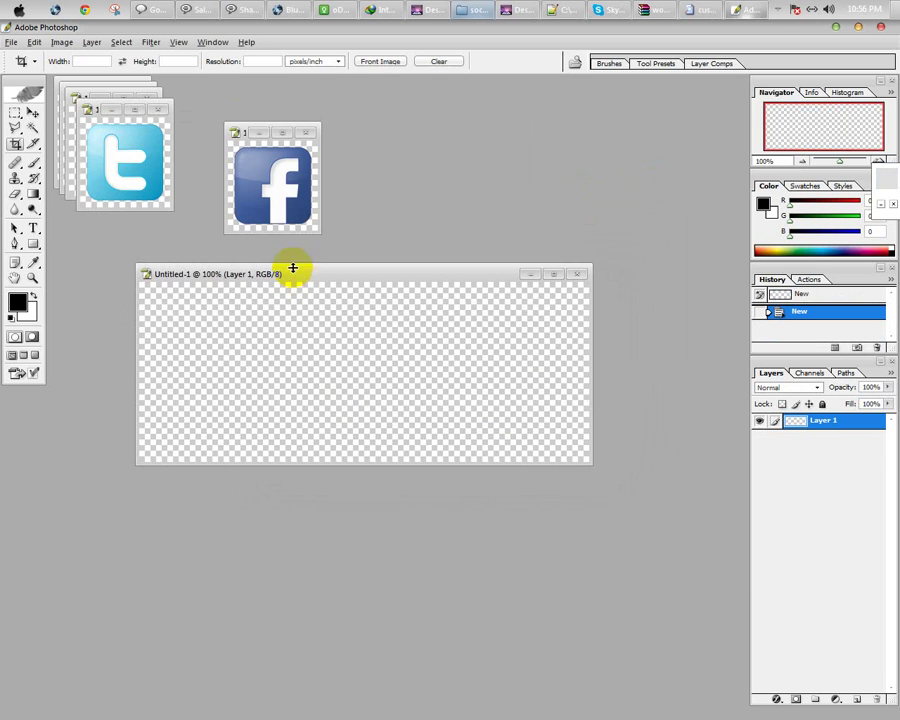
Copy the Facebook icon into the new document and position it in the canvas's upper-left corner
click(250, 188)
key(ctrl+a)
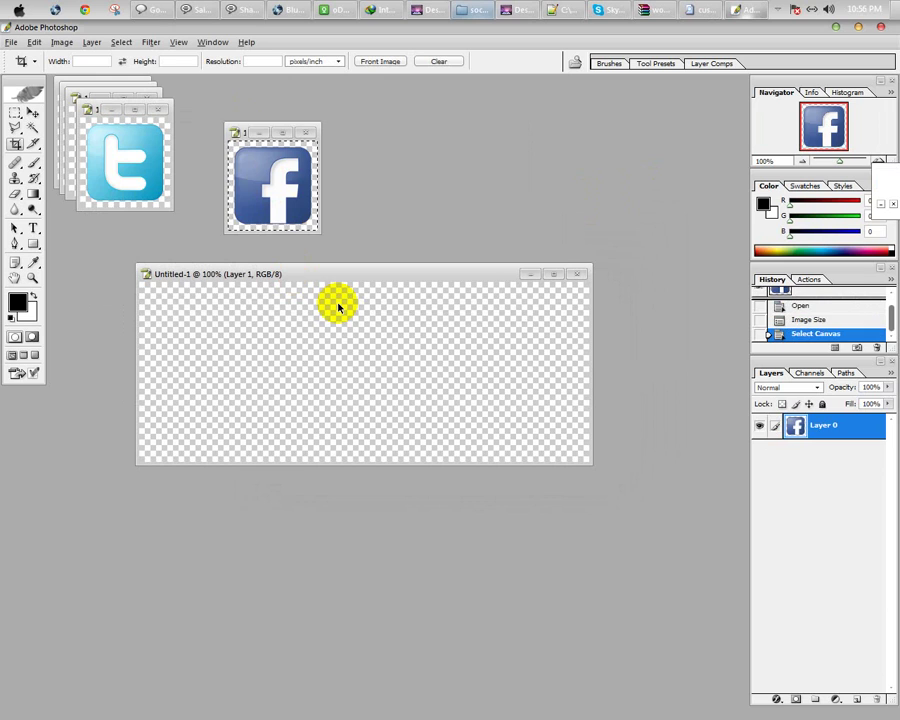
key(ctrl+v)
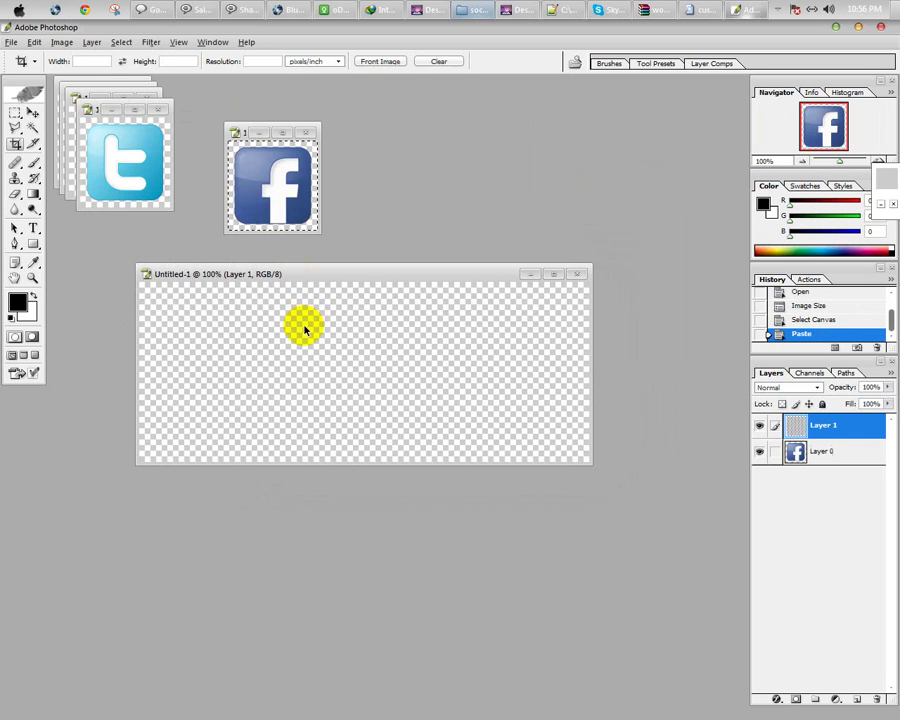
click(353, 268)
key(ctrl+v)
key(ctrl+t)
drag(356, 390, 162, 341)
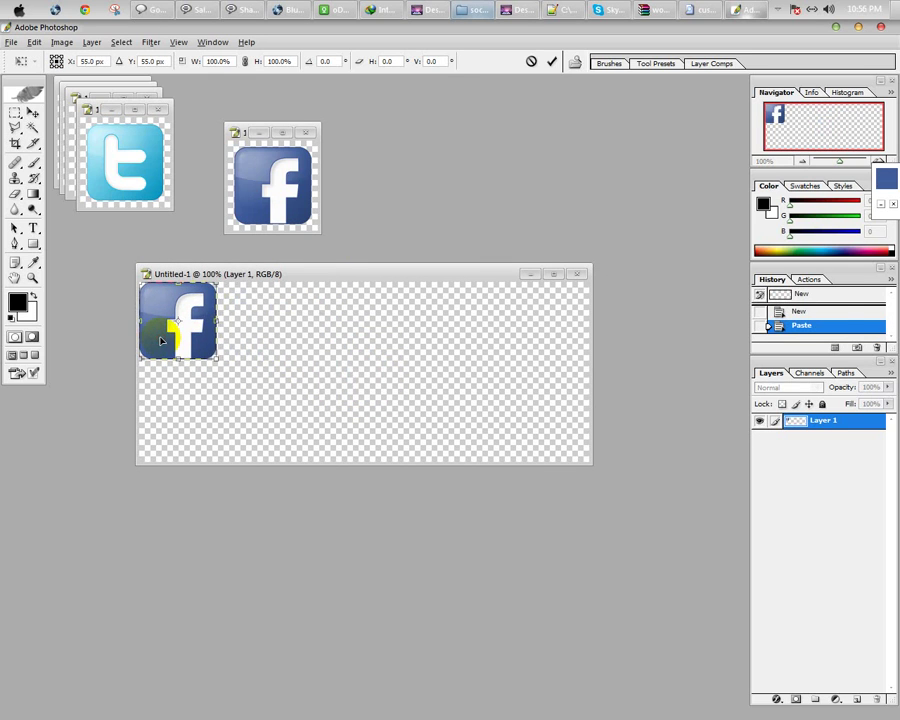
key(Return)
key(c)
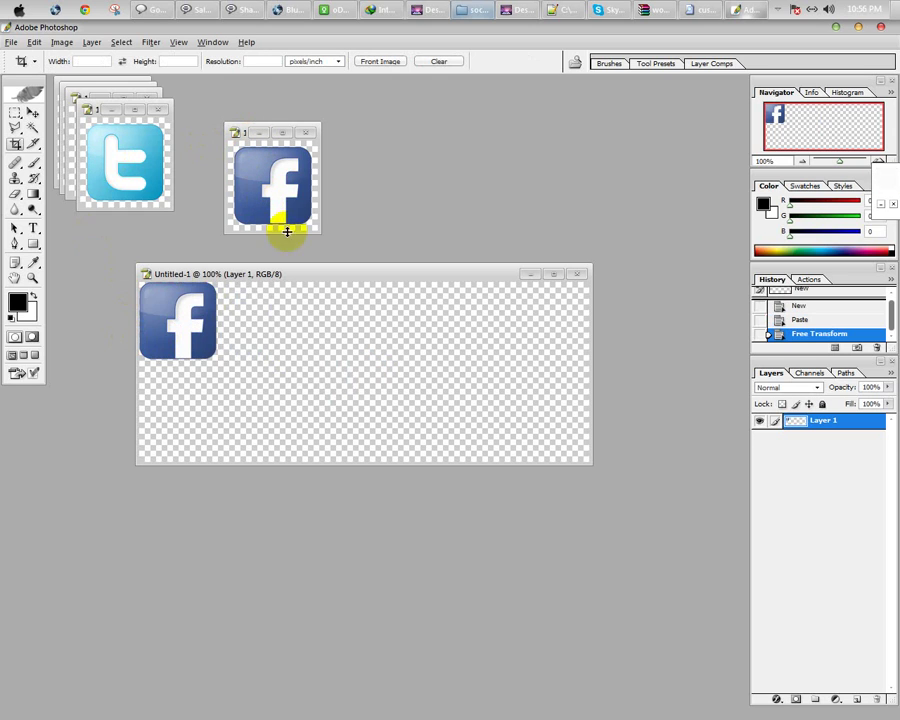
Copy the Twitter icon into the new document and position it directly beside the Facebook icon, aligned along the canvas's upper edge
click(305, 181)
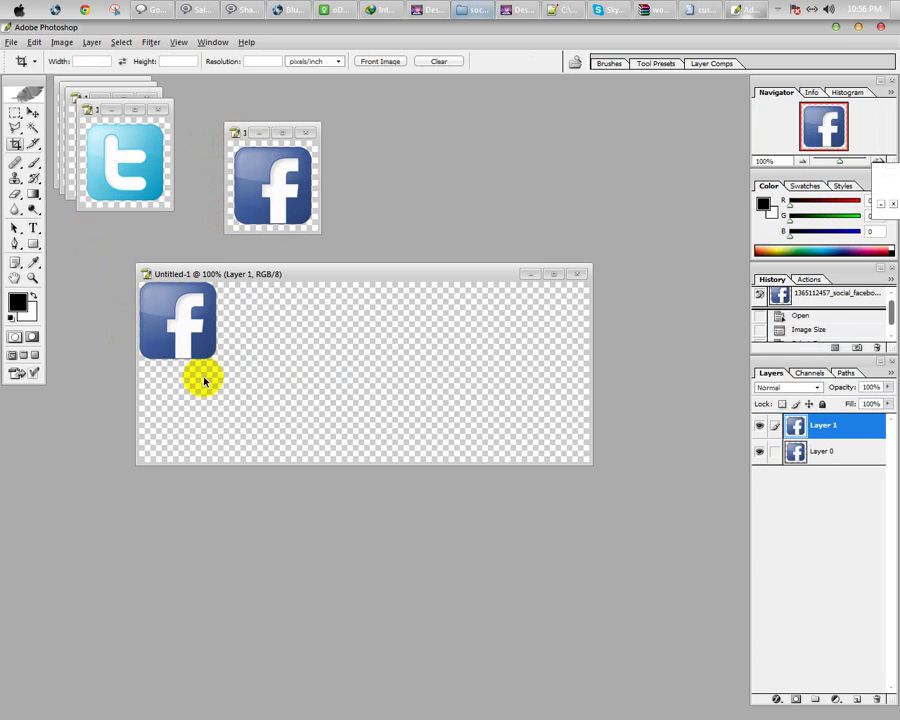
click(112, 149)
key(ctrl+a)
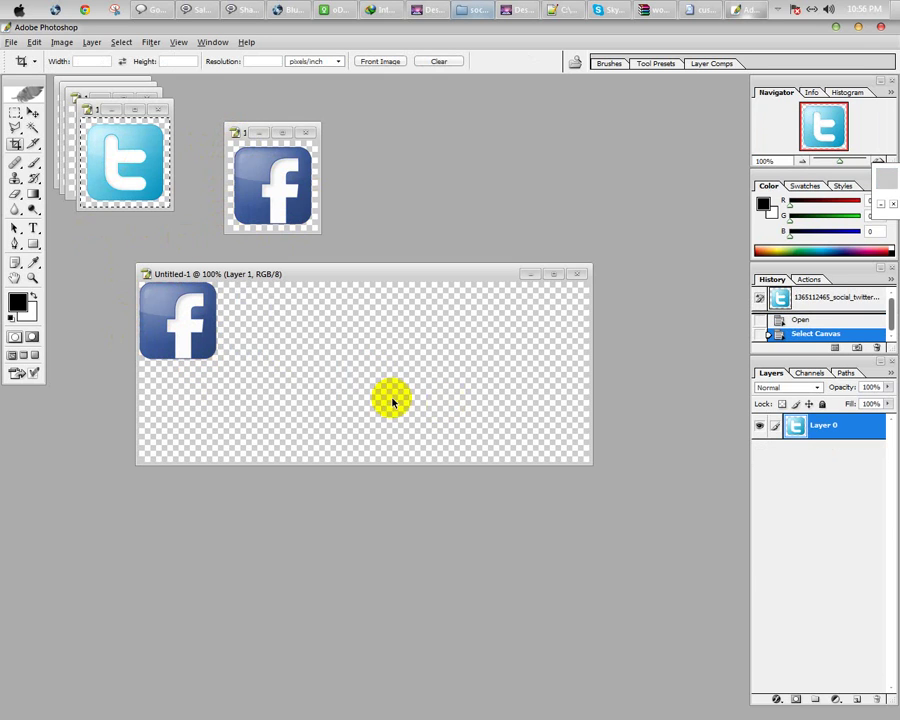
click(263, 351)
key(ctrl+v)
key(ctrl+t)
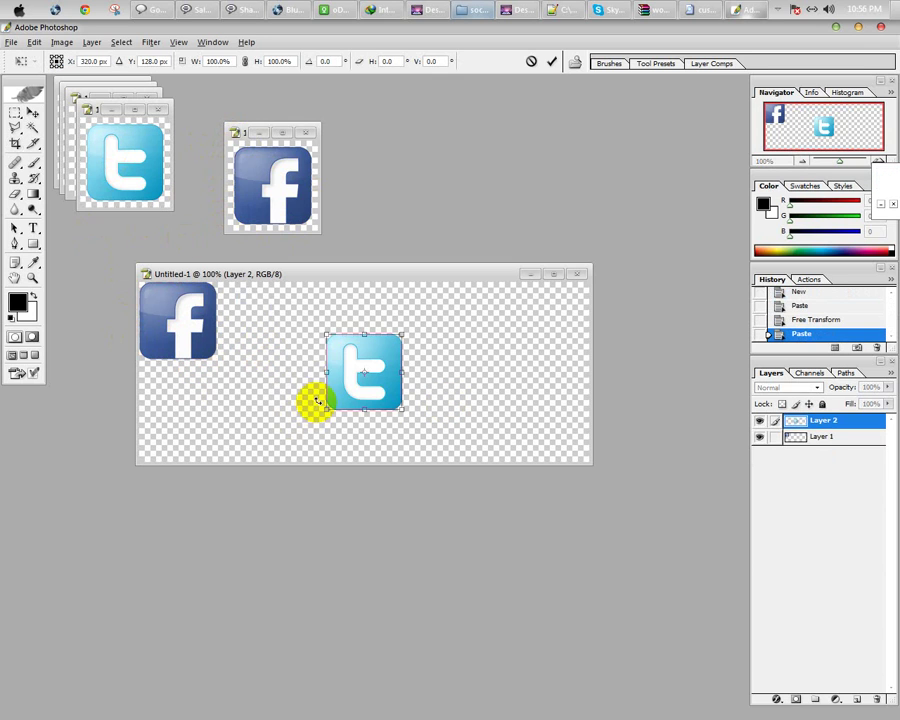
drag(330, 394, 450, 397)
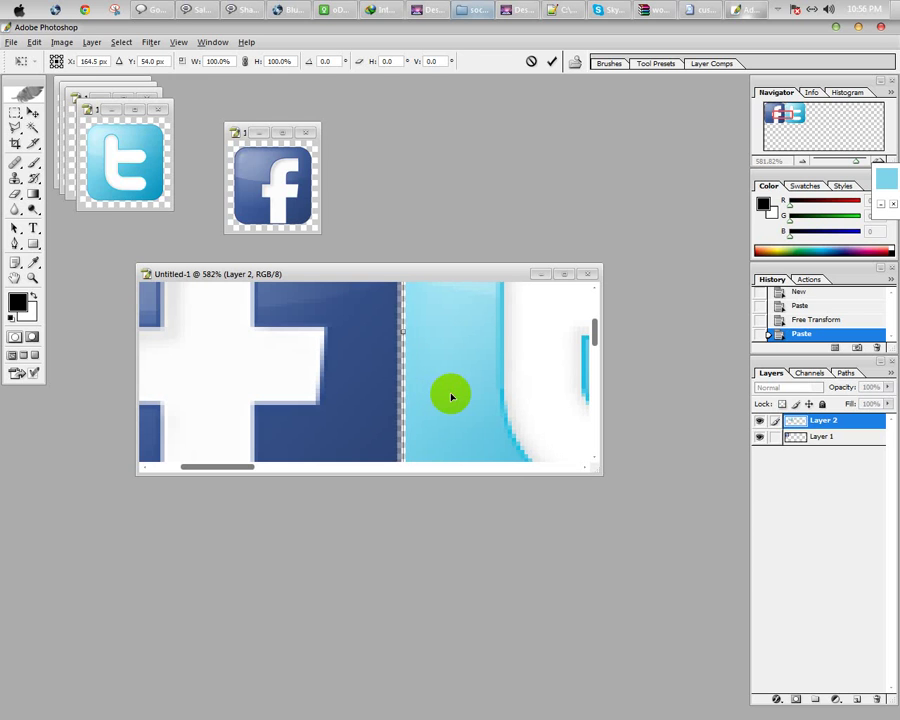
key(Return)
key(ctrl+0)
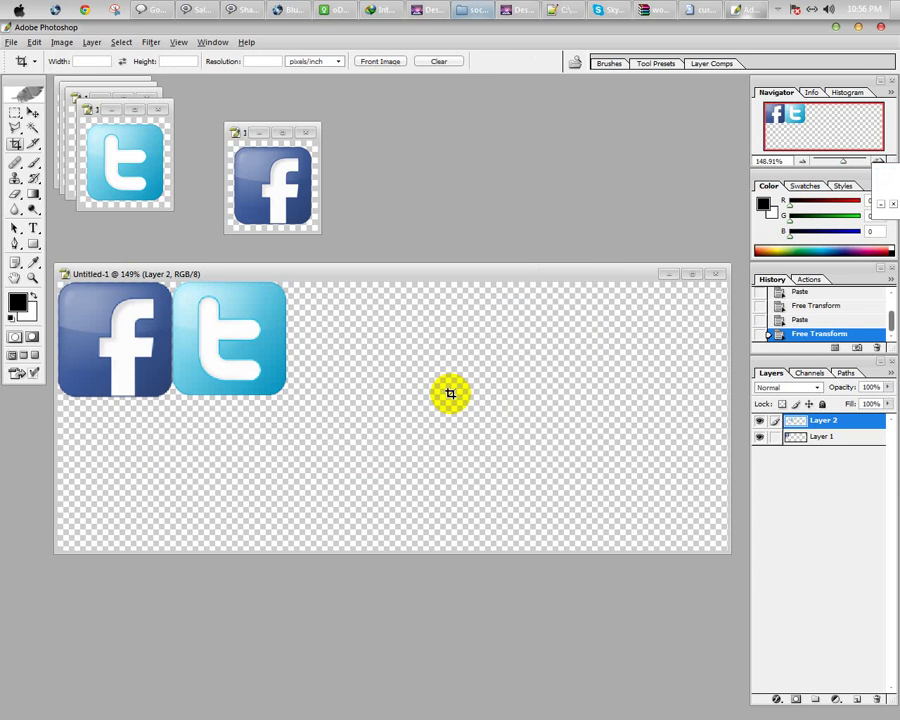
Copy the RSS icon into the new document and position it beside the Twitter icon along the upper edge
click(100, 126)
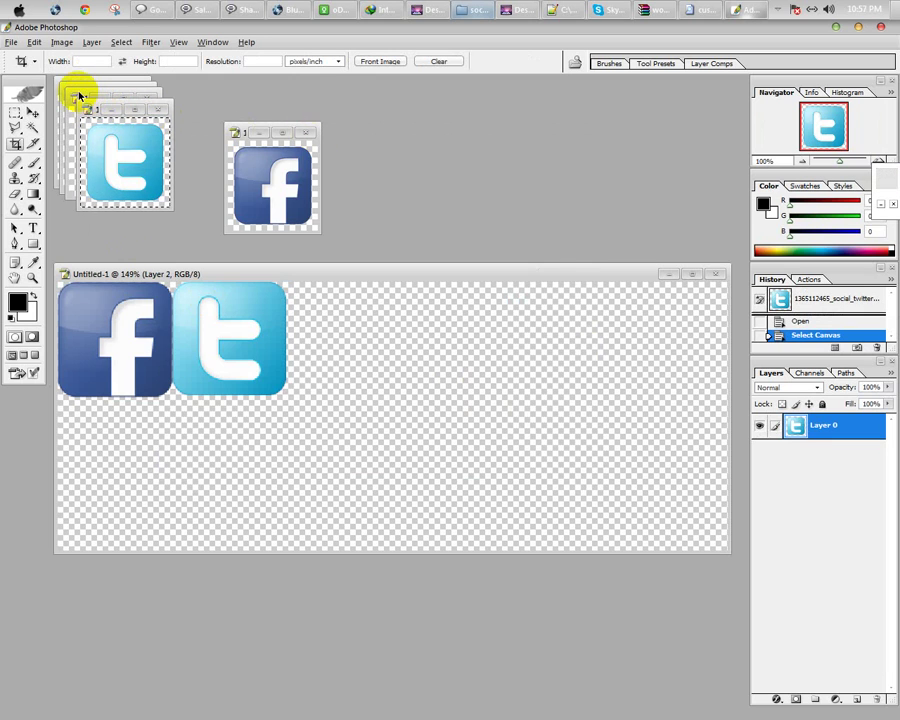
click(80, 96)
click(133, 195)
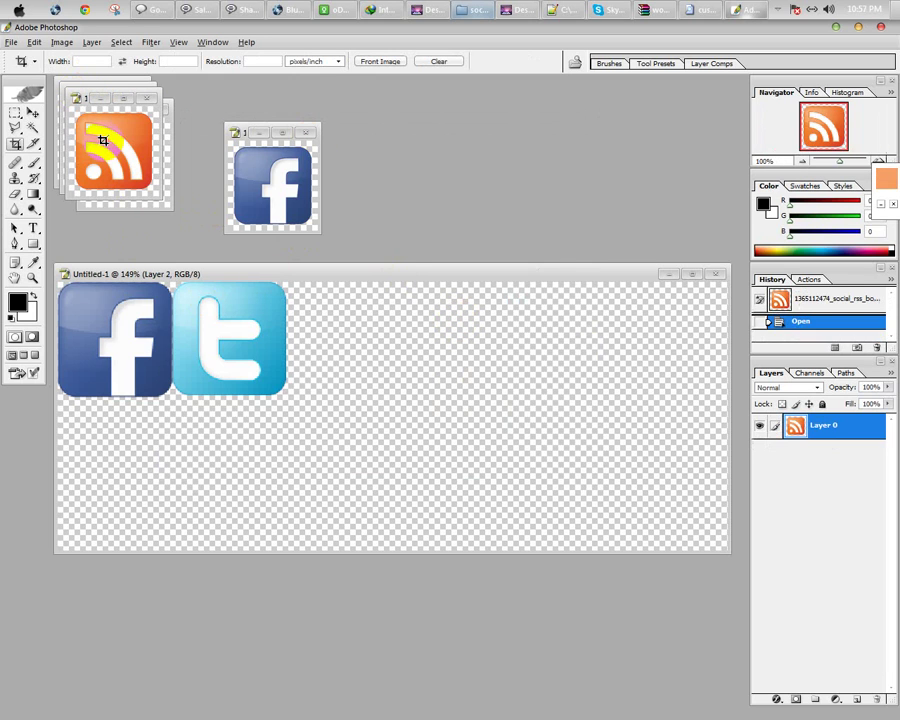
key(ctrl+a)
key(ctrl+c)
click(404, 413)
key(ctrl+v)
key(ctrl+t)
drag(390, 428, 336, 348)
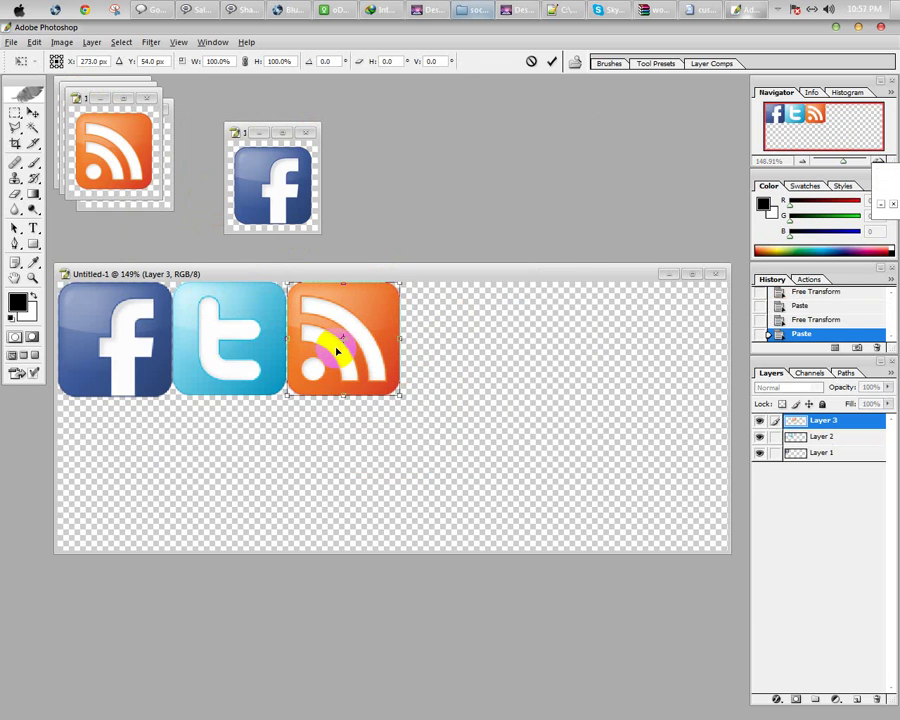
key(Return)
key(c)
Nudge the RSS icon left to close the gap to the Twitter icon
drag(251, 299, 295, 327)
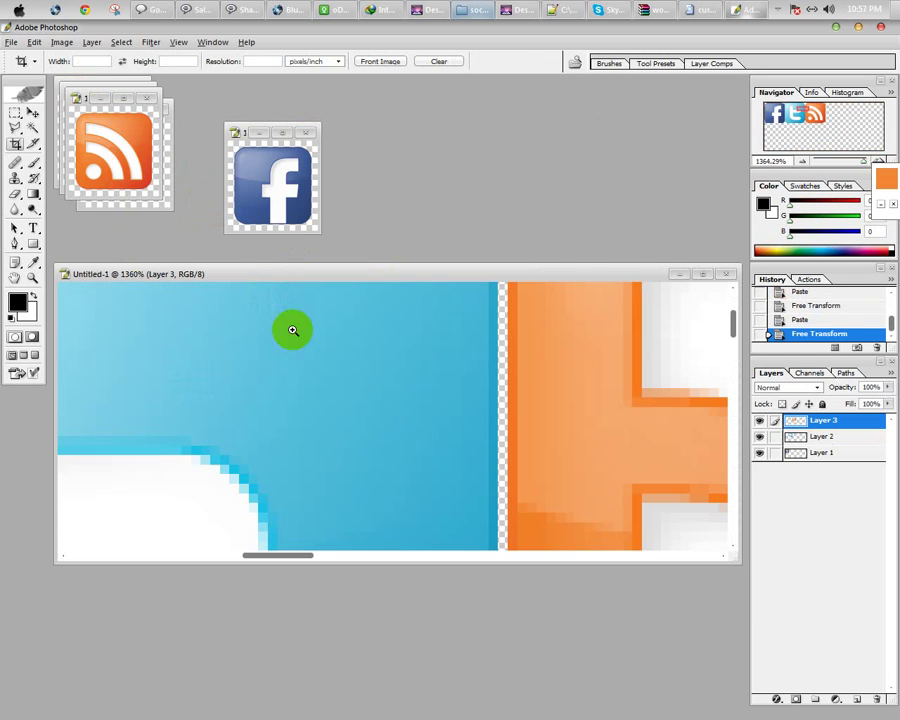
key(ctrl+t)
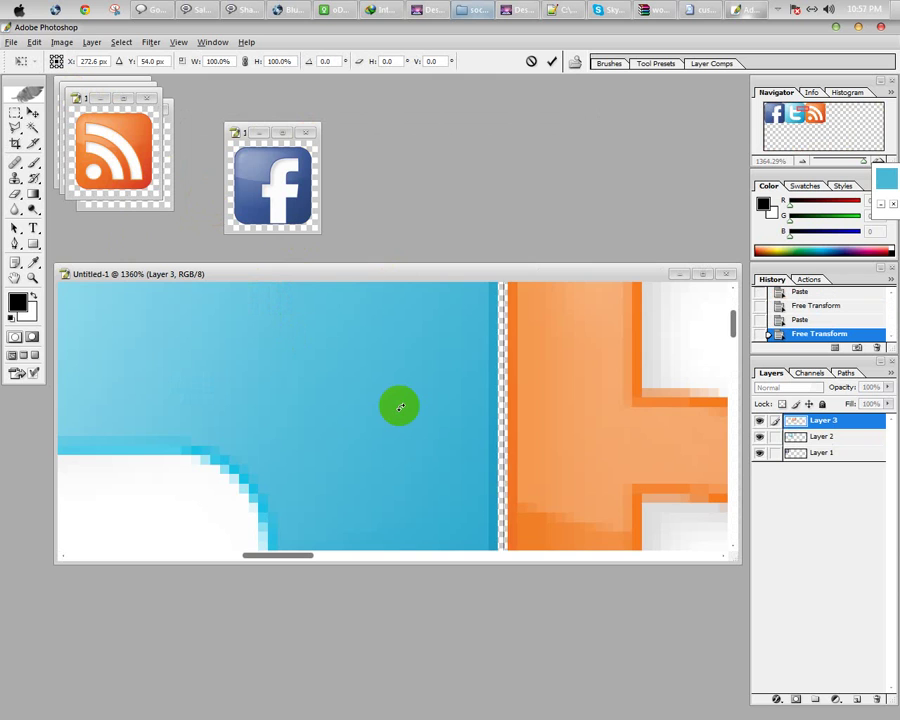
key(Left)
key(Return)
key(ctrl+0)
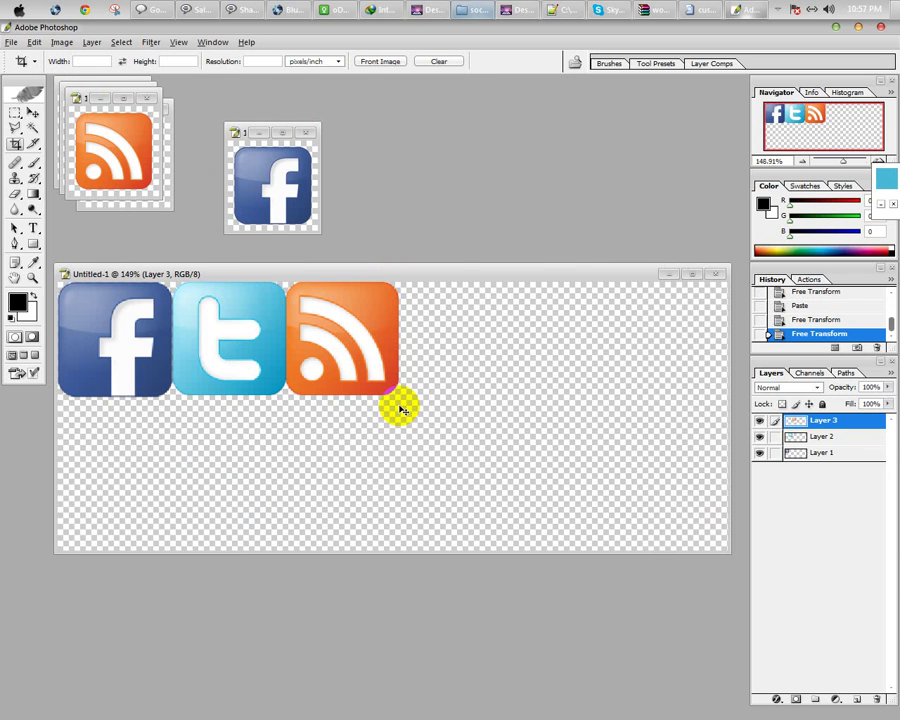
Close the RSS and Twitter icon source documents
click(78, 97)
click(139, 195)
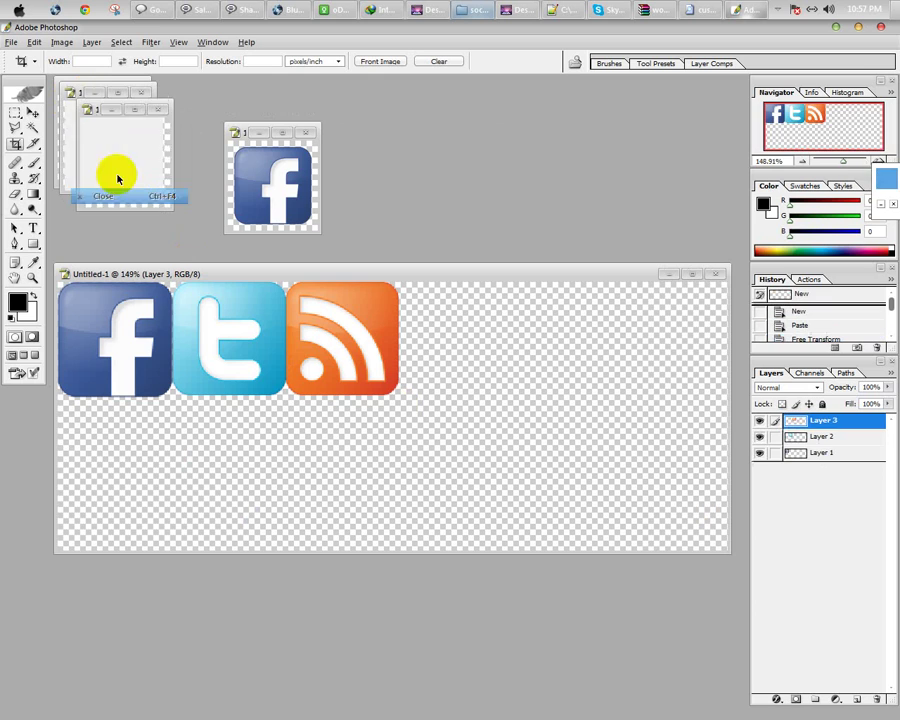
click(158, 109)
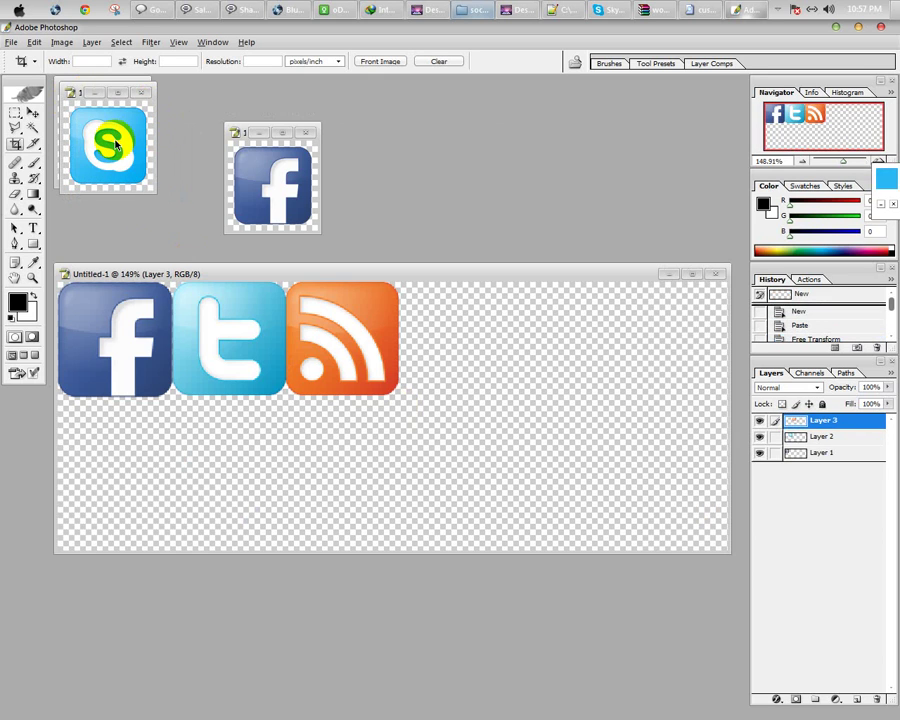
Copy the Skype icon into the new document and position it flush against the RSS icon along the upper edge
key(ctrl+a)
key(ctrl+c)
click(464, 378)
key(ctrl+v)
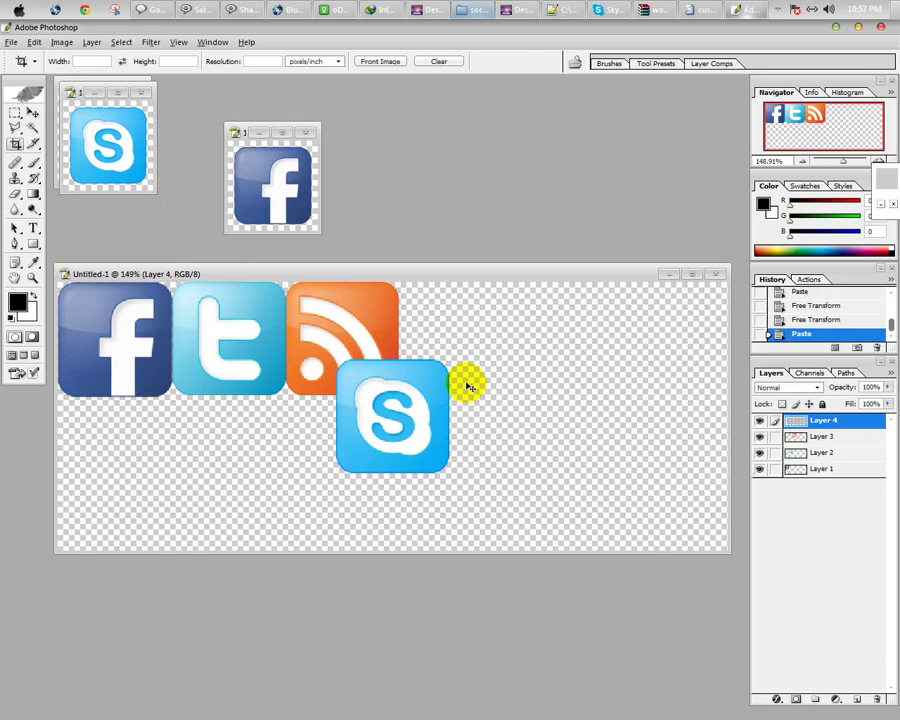
key(ctrl+t)
drag(389, 429, 406, 336)
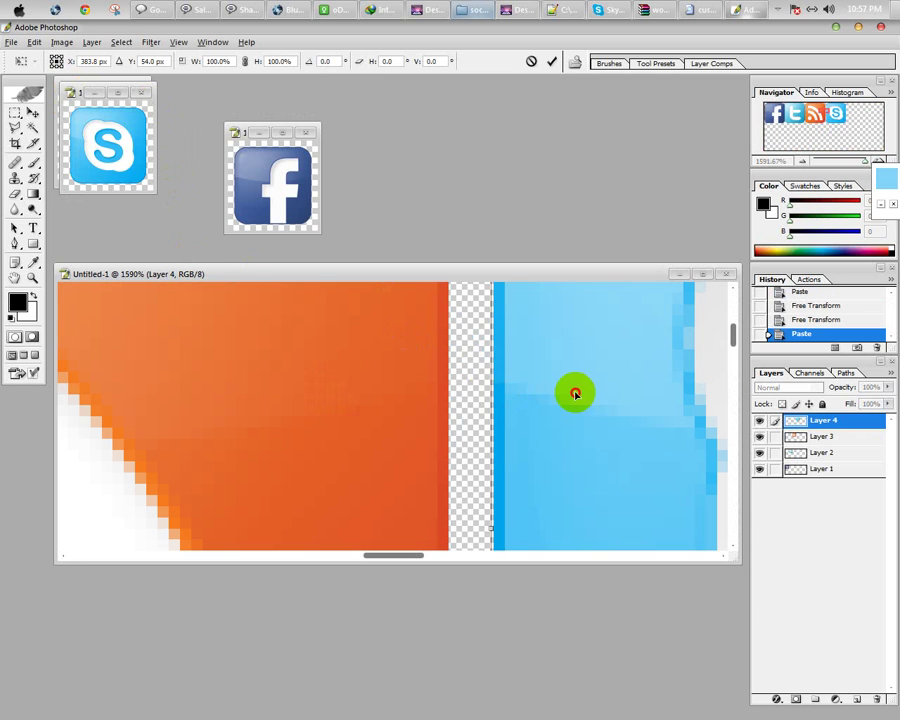
drag(550, 397, 536, 397)
key(Return)
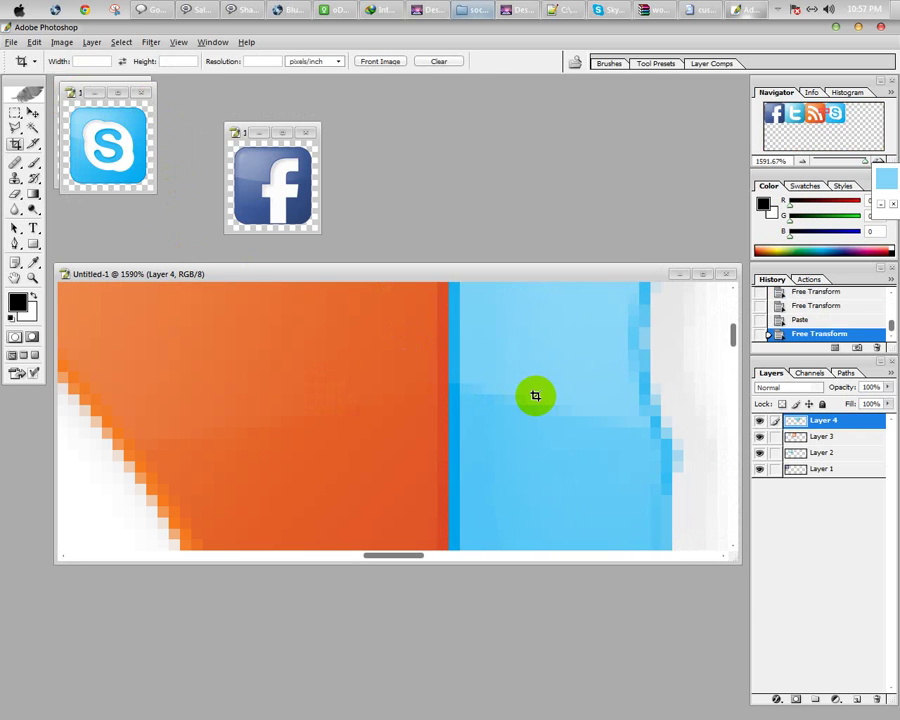
key(ctrl+0)
Close the Skype source document and place a copy of the Google icon flush against the Skype icon along the upper edge
click(98, 158)
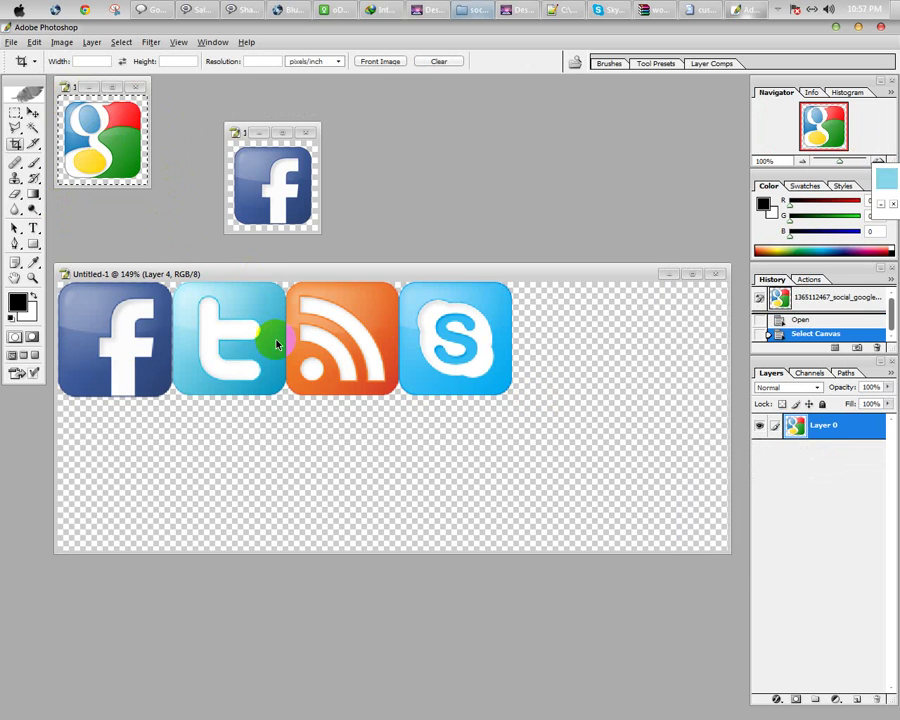
click(534, 386)
key(ctrl+v)
key(ctrl+t)
drag(373, 456, 540, 372)
drag(479, 315, 517, 342)
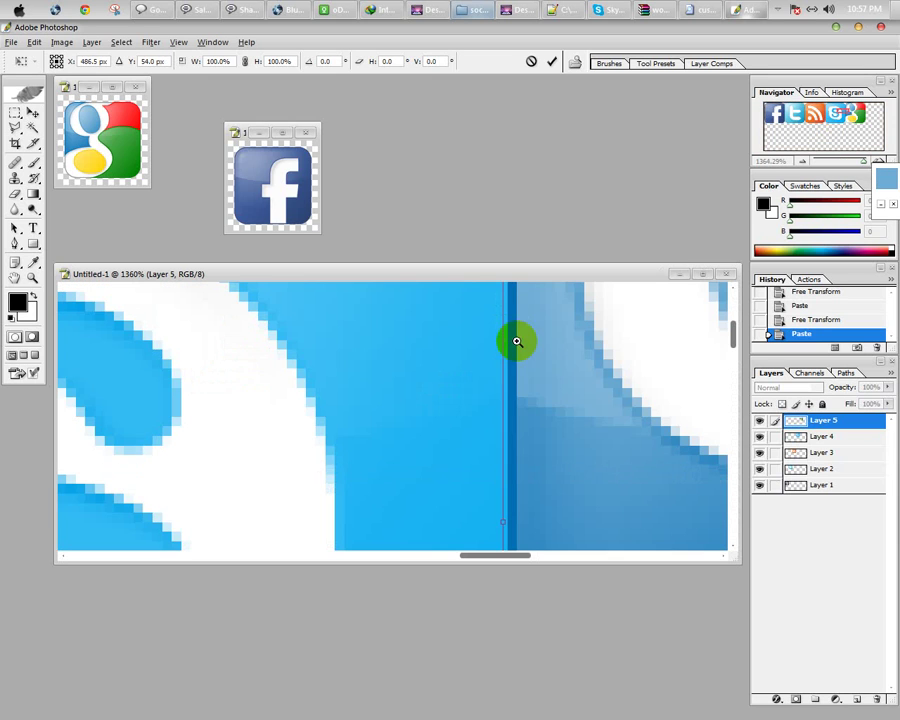
drag(540, 388, 569, 384)
key(Return)
key(c)
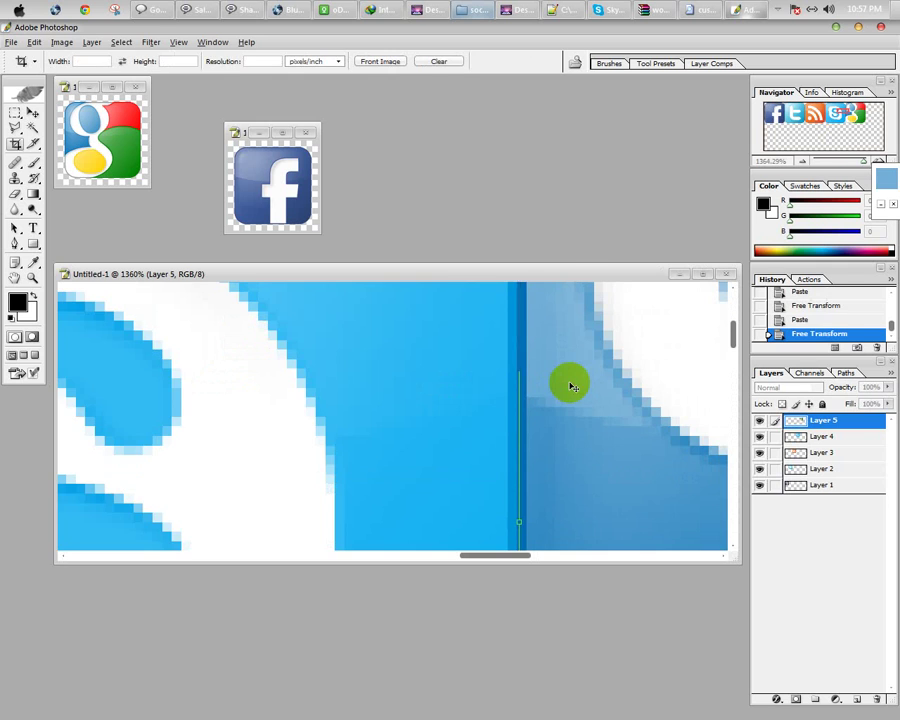
key(ctrl+0)
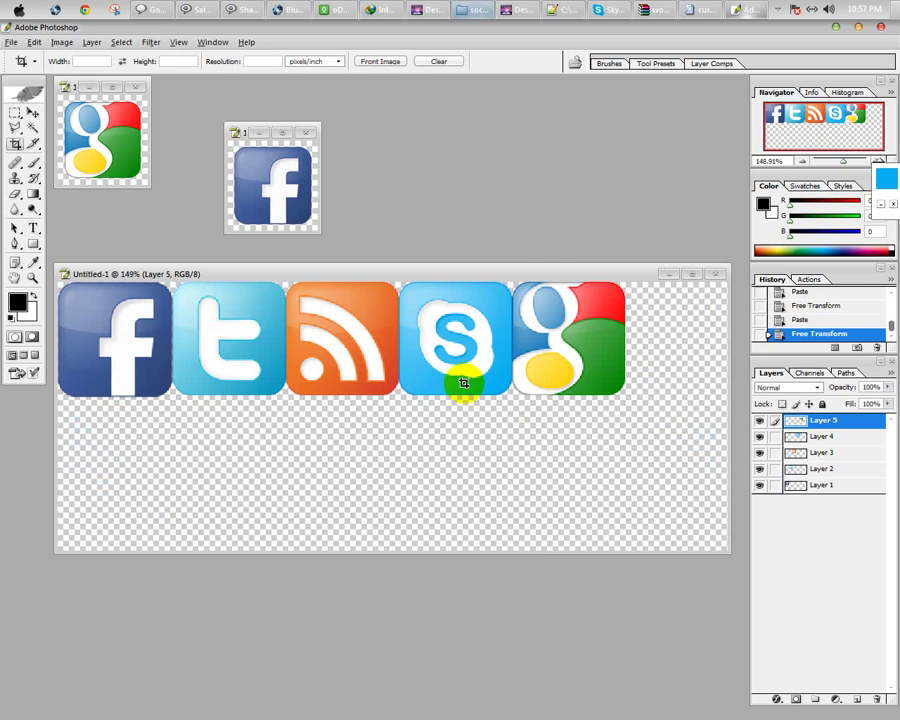
Check the copied Facebook icon's pixel dimensions in the new-document settings, and cancel without creating a document
click(417, 360)
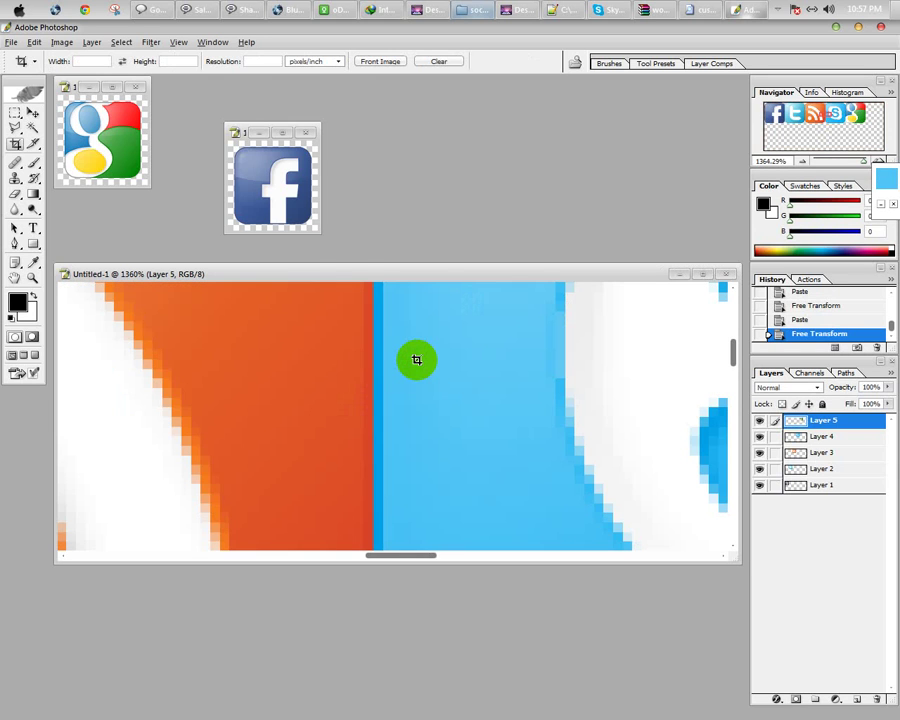
key(ctrl+0)
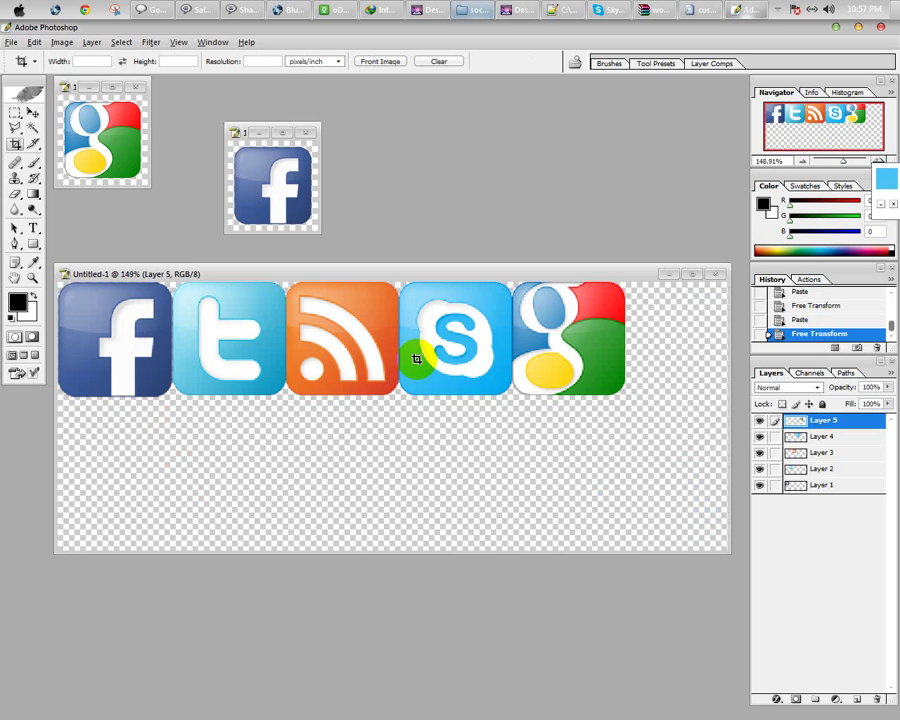
key(ctrl+alt+0)
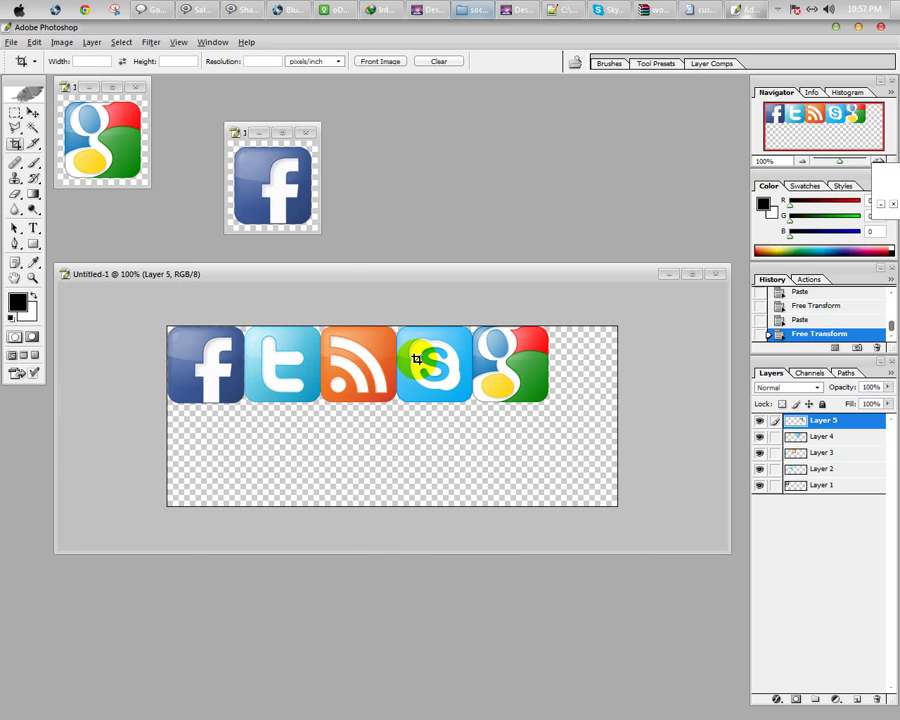
click(266, 197)
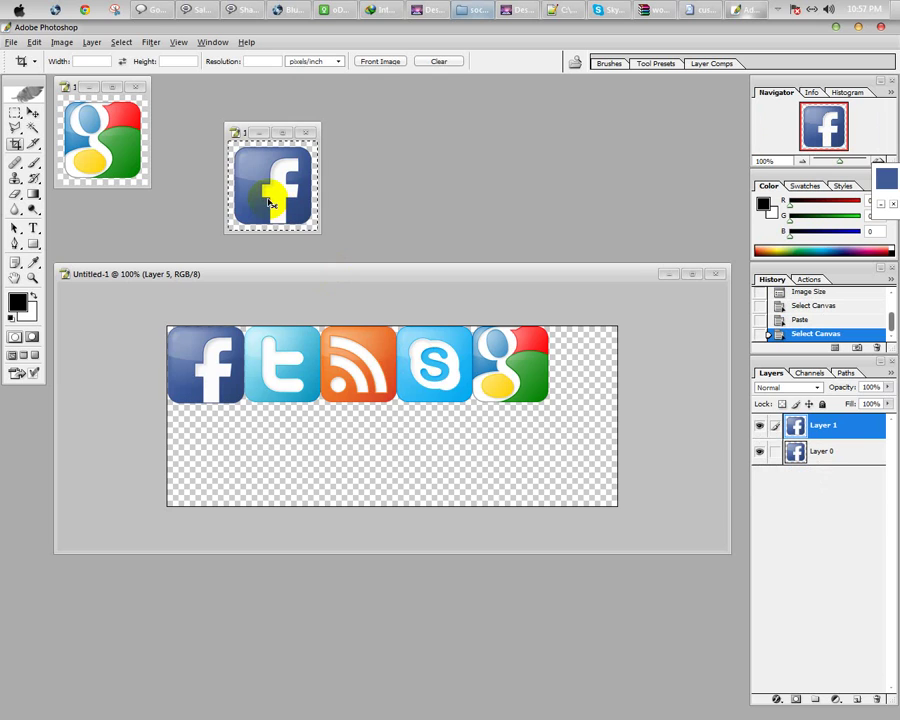
key(ctrl+n)
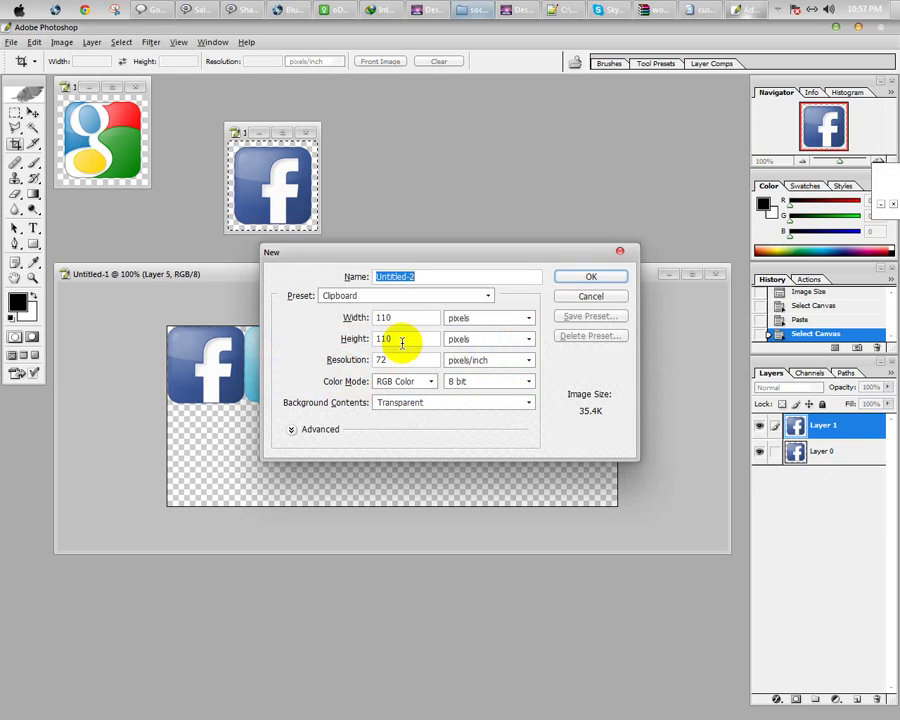
click(619, 254)
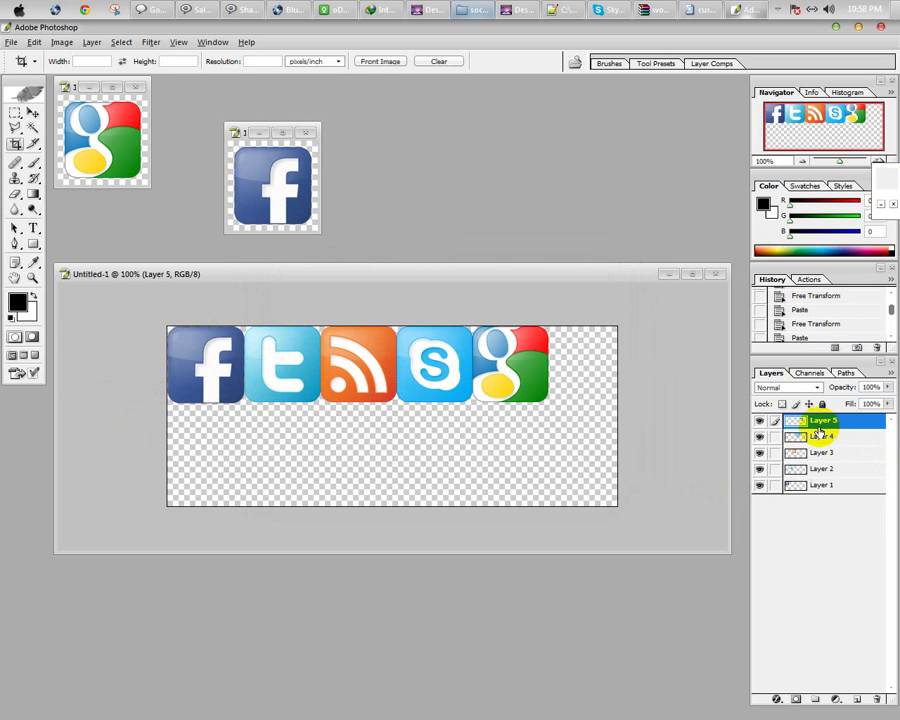
Duplicate the Facebook icon layer and move the copy directly beneath the original to start a second row
click(816, 488)
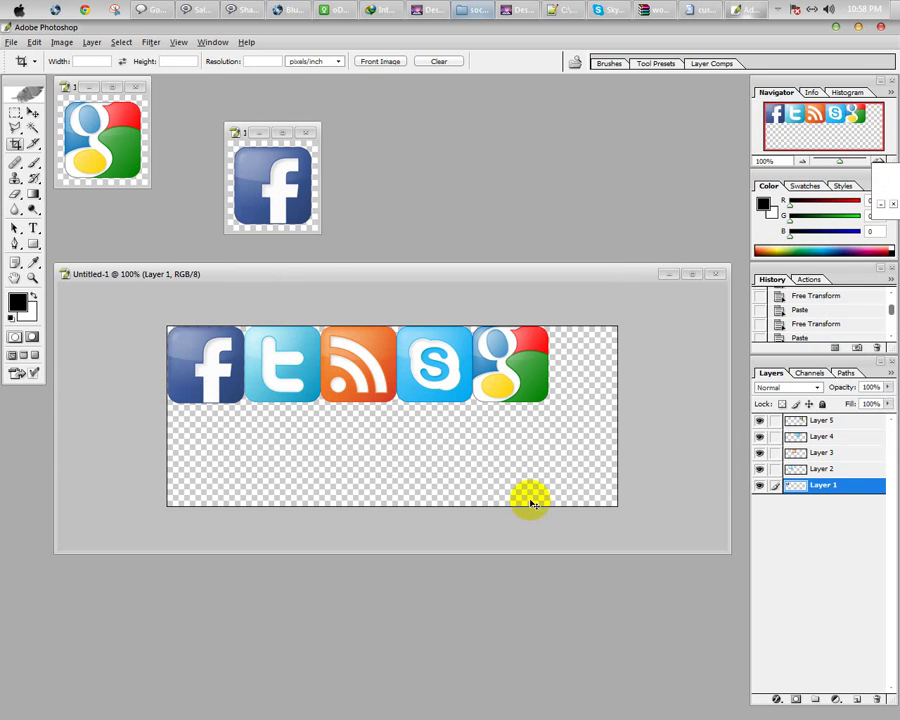
key(ctrl+j)
key(ctrl+t)
drag(206, 380, 201, 466)
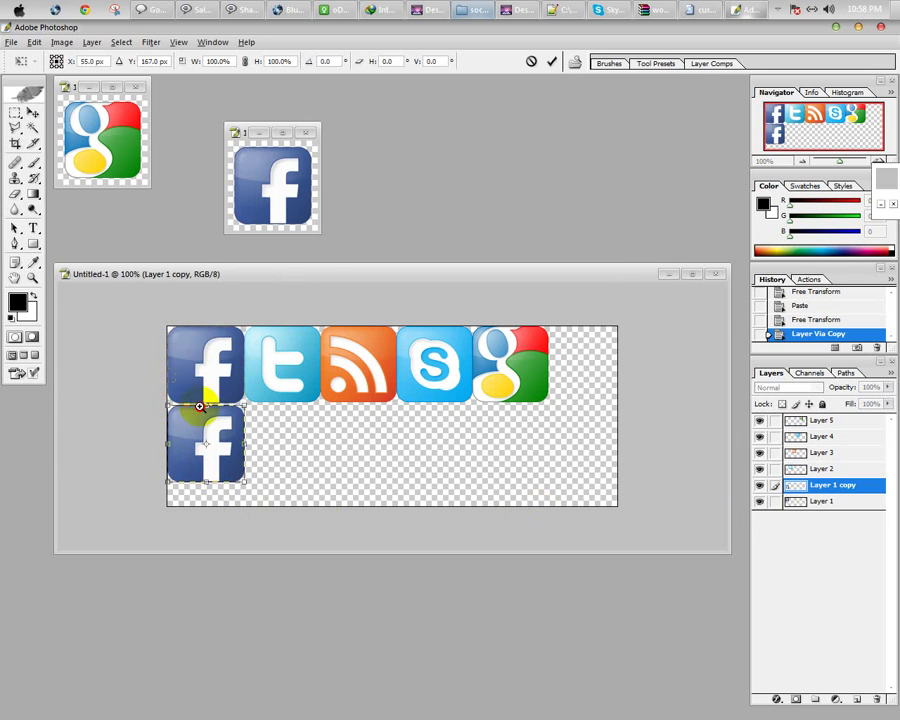
key(ctrl+plus)
key(ctrl+plus)
key(ctrl+plus)
drag(235, 474, 235, 471)
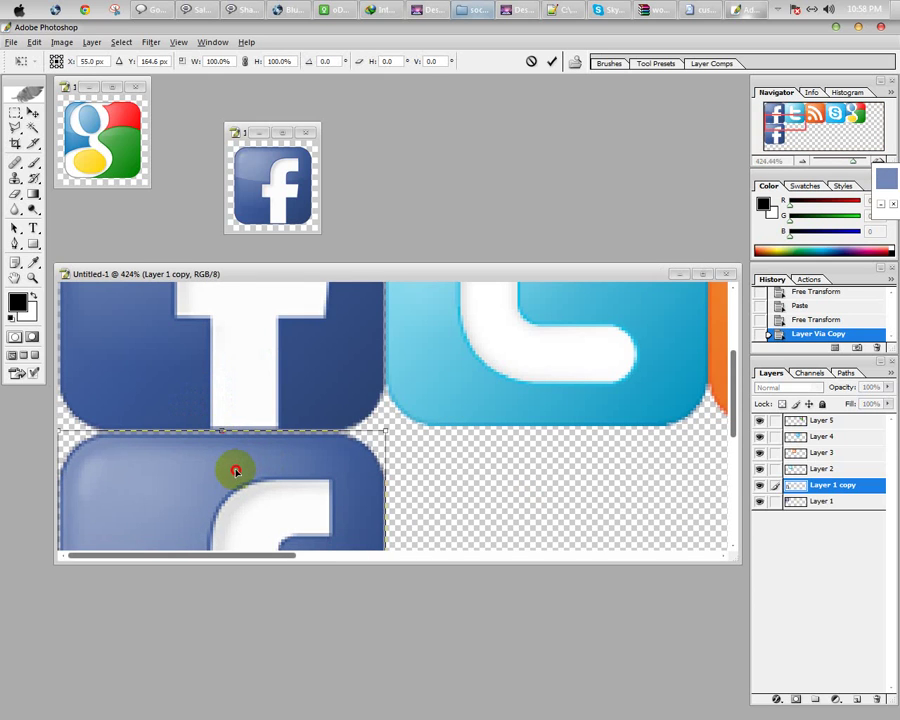
key(Return)
key(c)
key(ctrl+0)
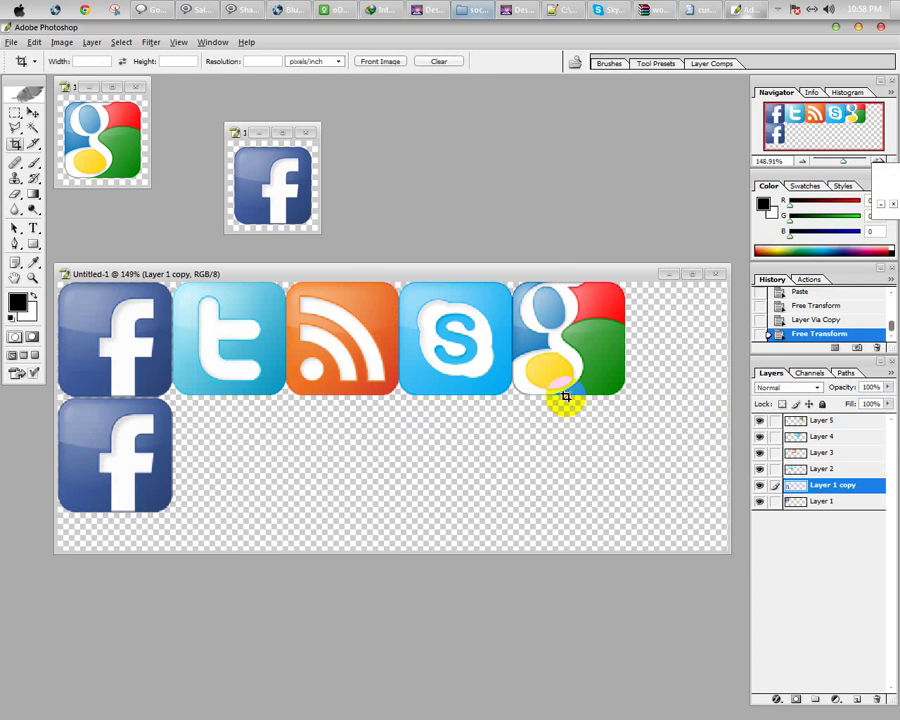
Duplicate the Twitter icon layer and place the copy beneath the original, beside the second-row Facebook icon
click(825, 469)
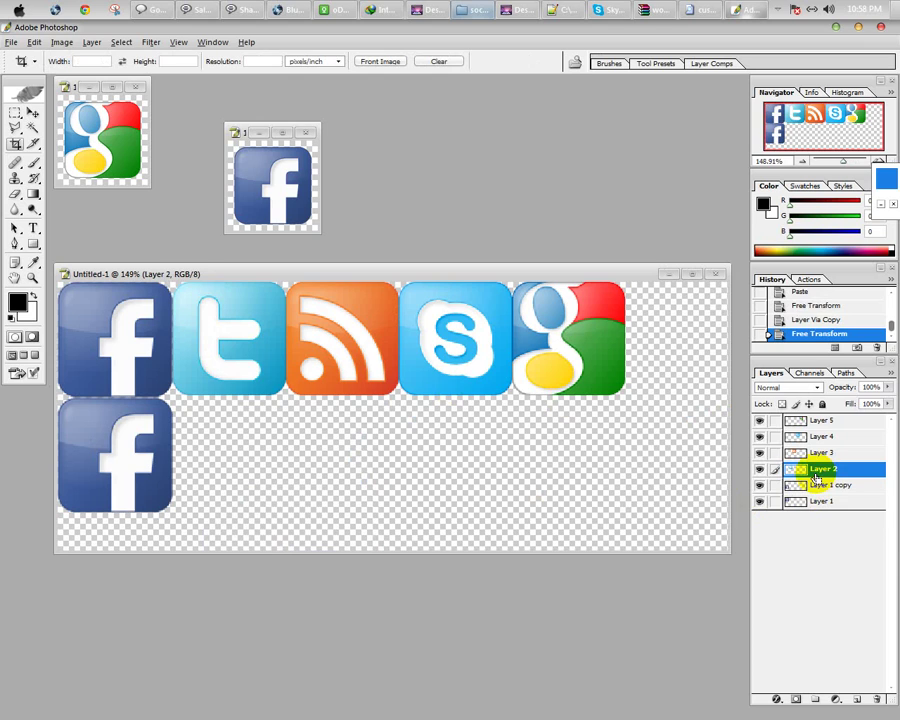
key(ctrl+j)
key(ctrl+t)
drag(257, 372, 252, 486)
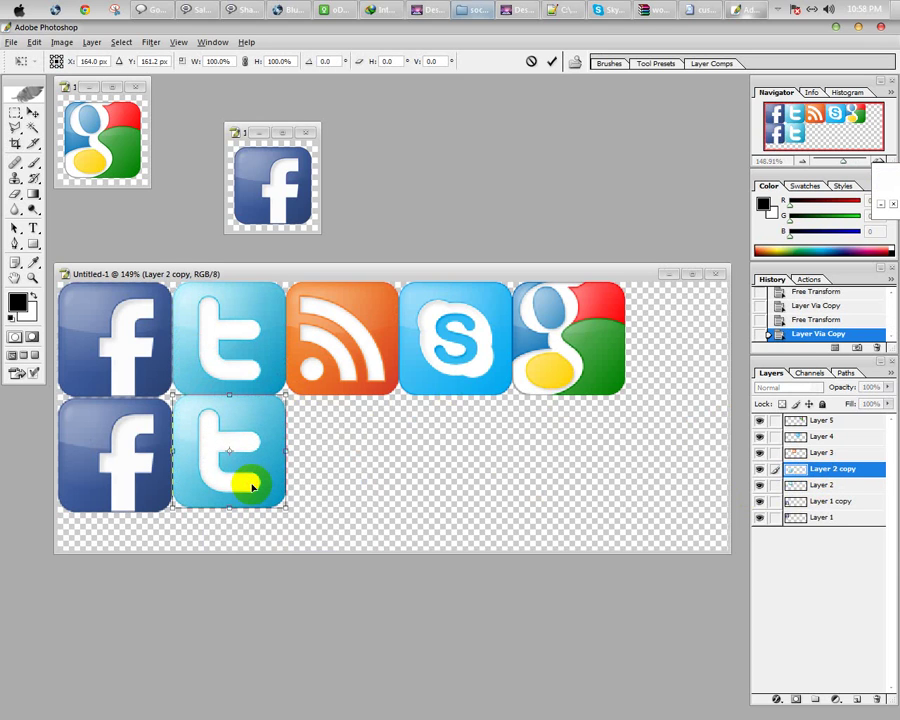
key(Return)
key(c)
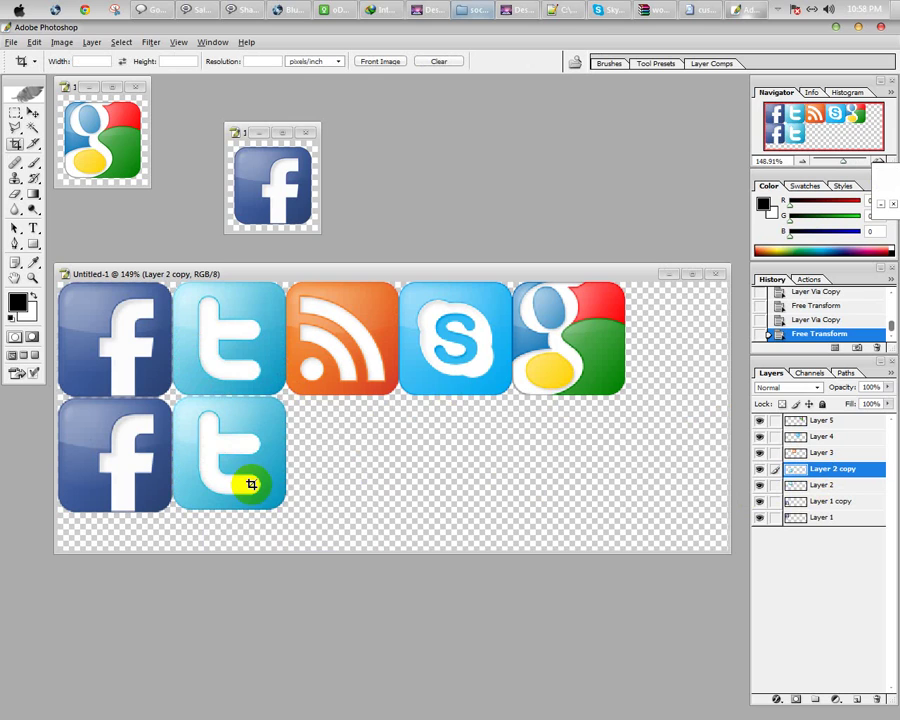
Duplicate the RSS icon layer twice and move the topmost copy beneath the original in the second row
click(823, 455)
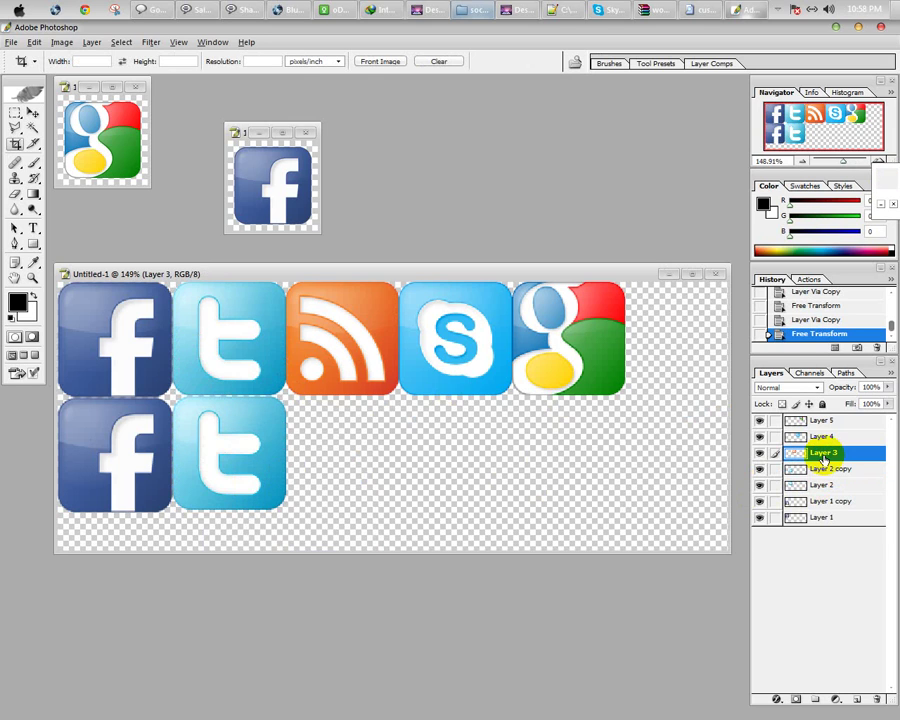
key(ctrl+j)
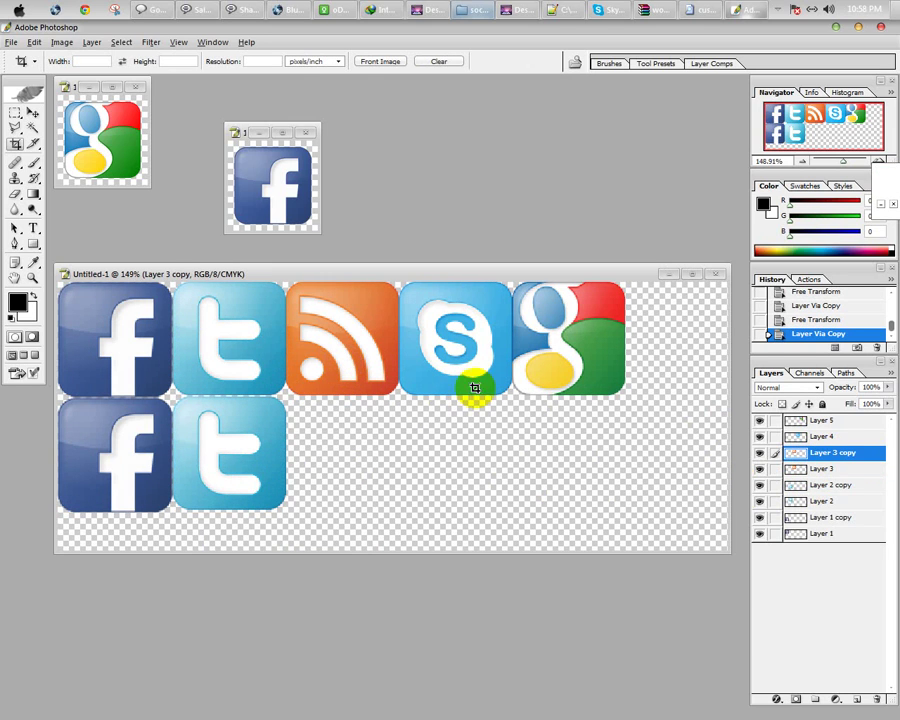
key(ctrl+j)
key(ctrl+t)
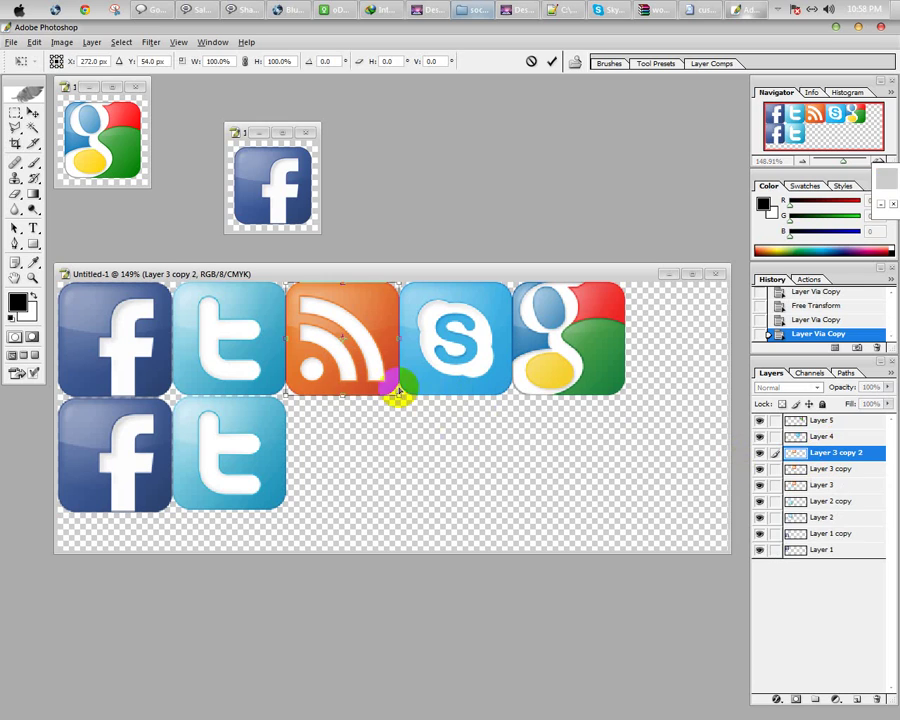
drag(346, 386, 352, 477)
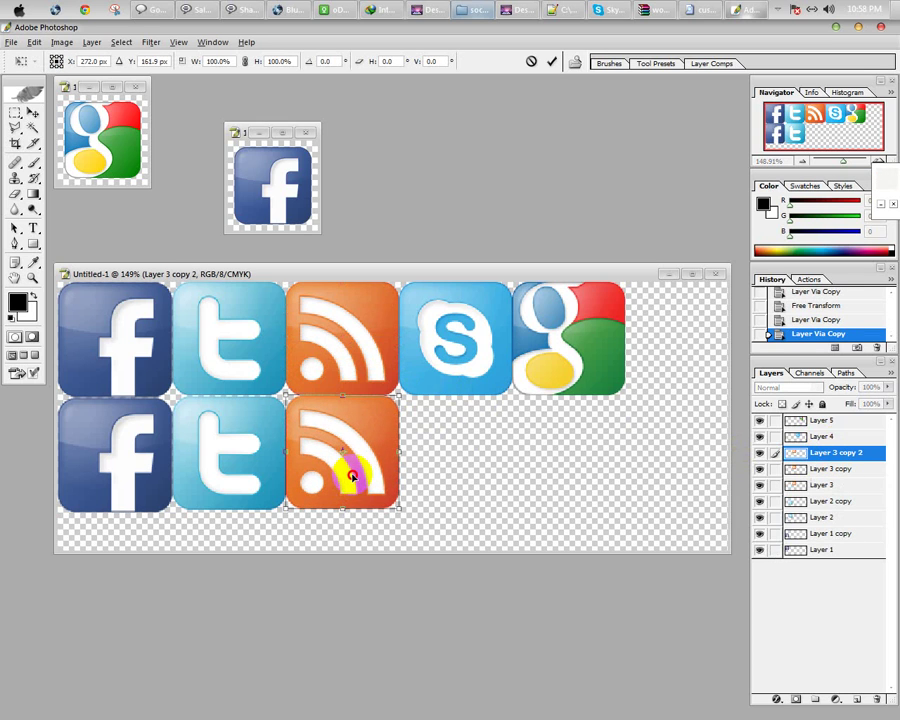
key(Return)
key(c)
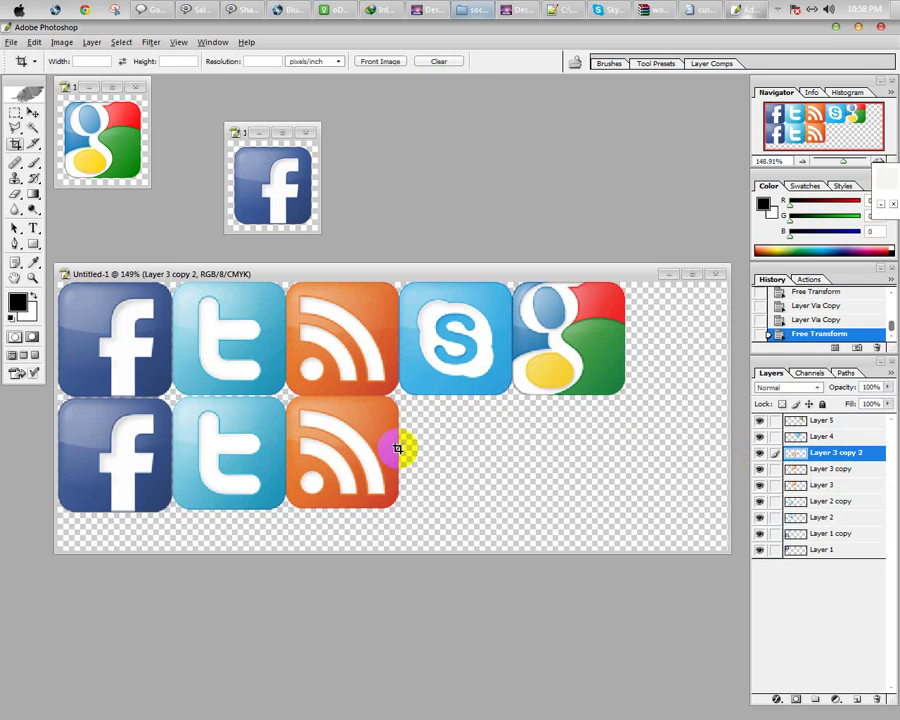
Duplicate the Skype icon layer and move the copy beneath the original in the second row
click(826, 437)
key(ctrl+j)
key(ctrl+t)
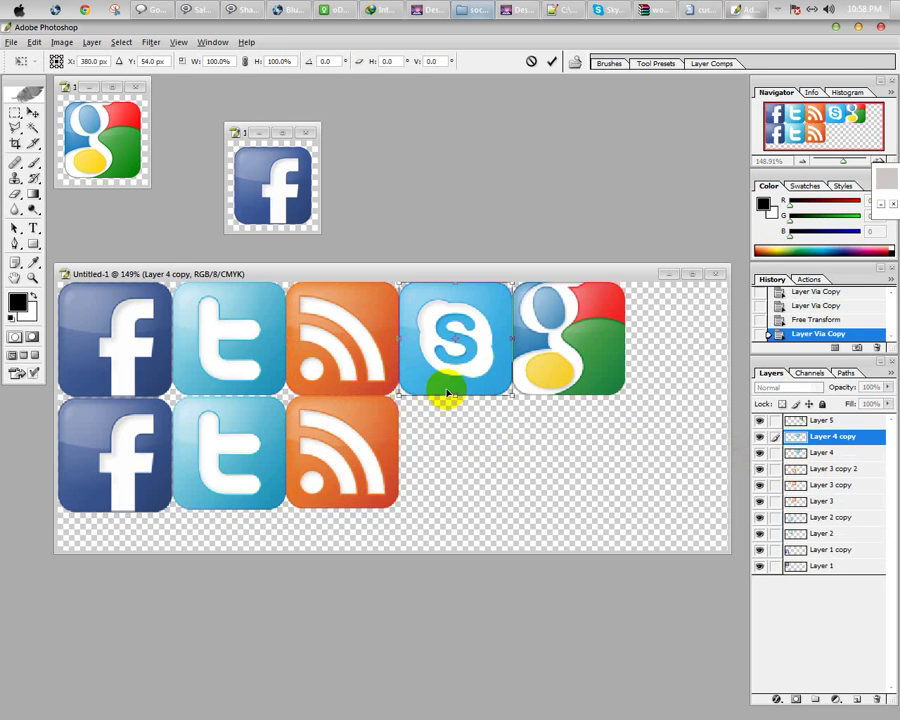
drag(451, 385, 457, 482)
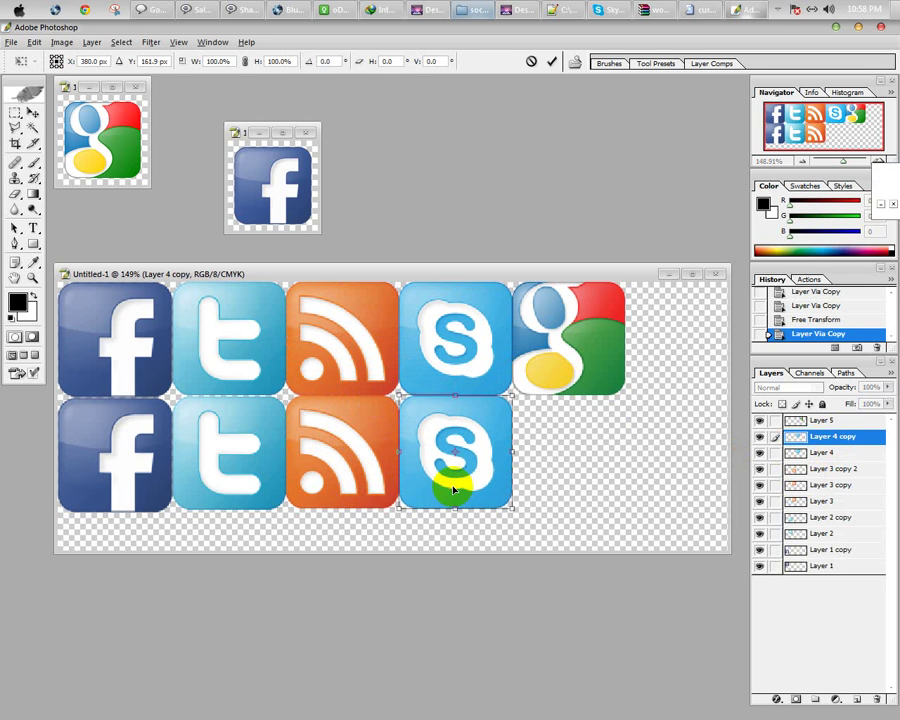
key(Return)
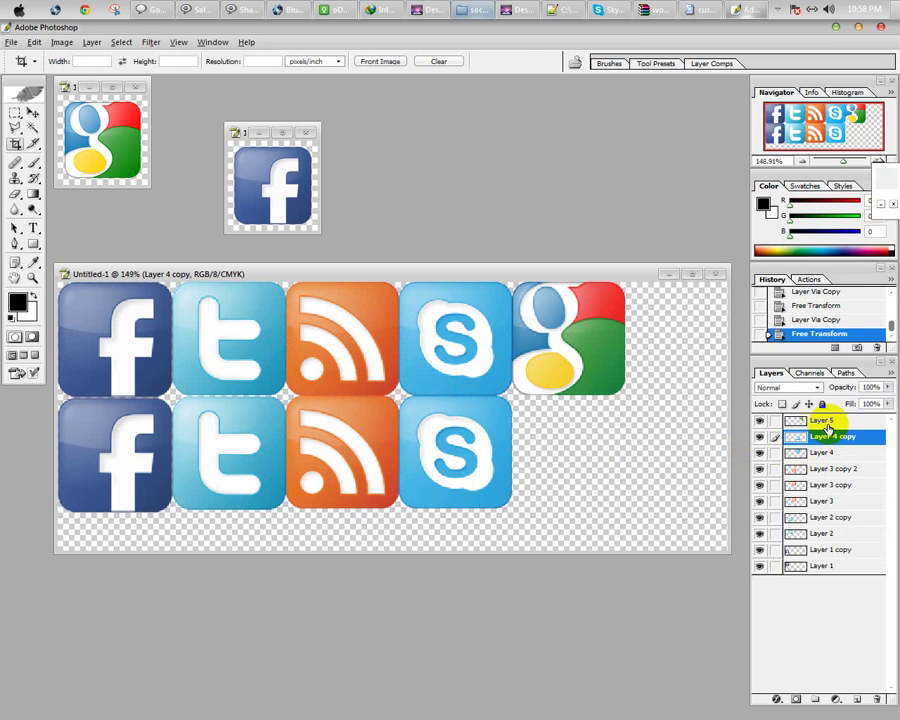
Duplicate the Google icon layer and move the copy beneath the original to complete the second row
click(827, 421)
key(ctrl+j)
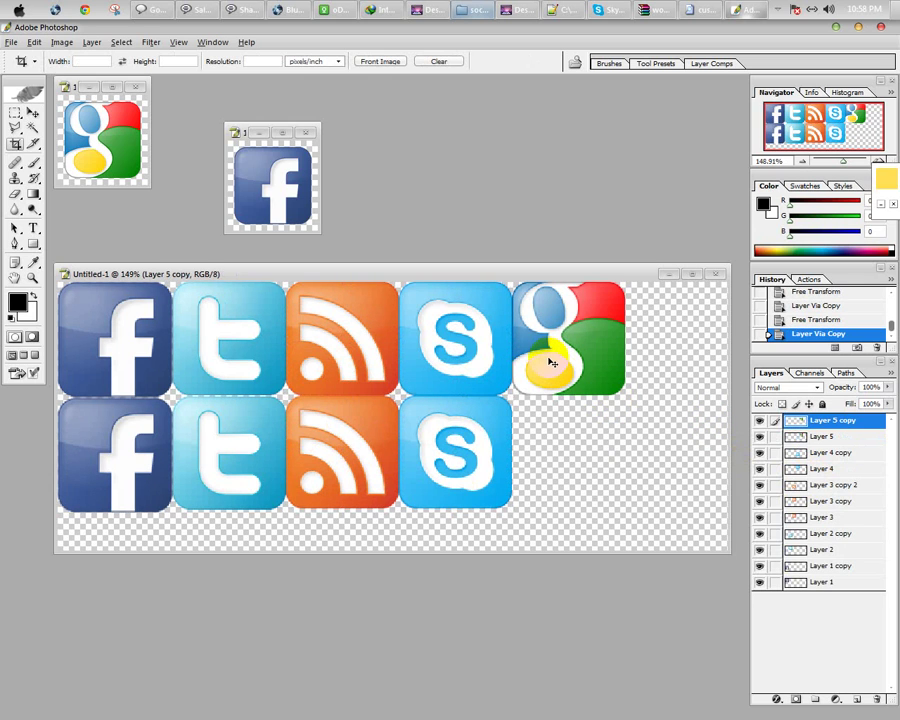
key(ctrl+t)
drag(595, 346, 600, 462)
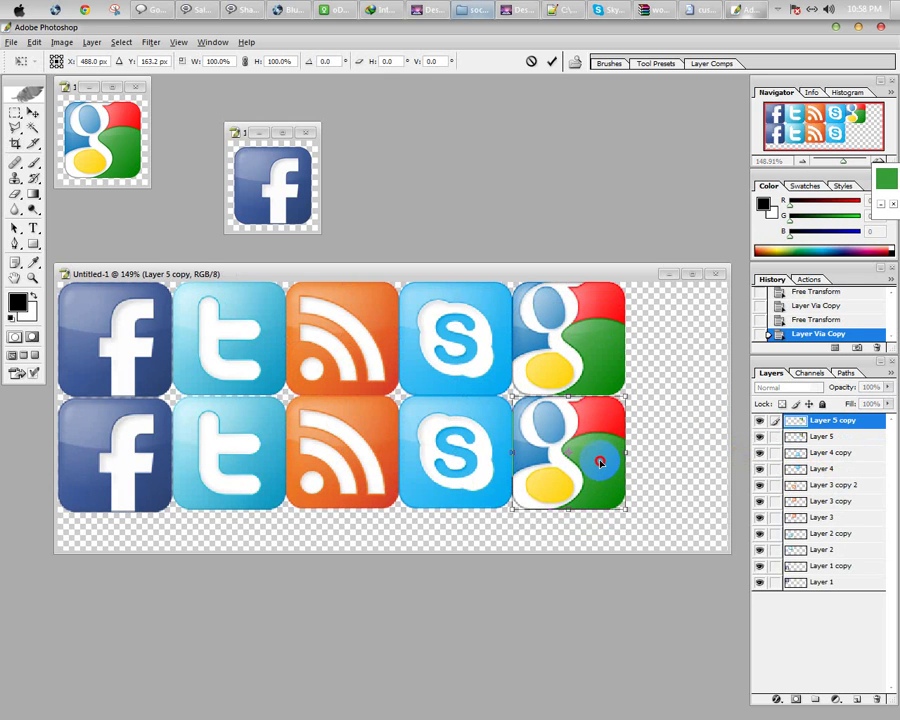
key(Return)
key(c)
Nudge the second-row Twitter icon copy upward to close the gap to the Twitter icon above it
drag(157, 365, 227, 422)
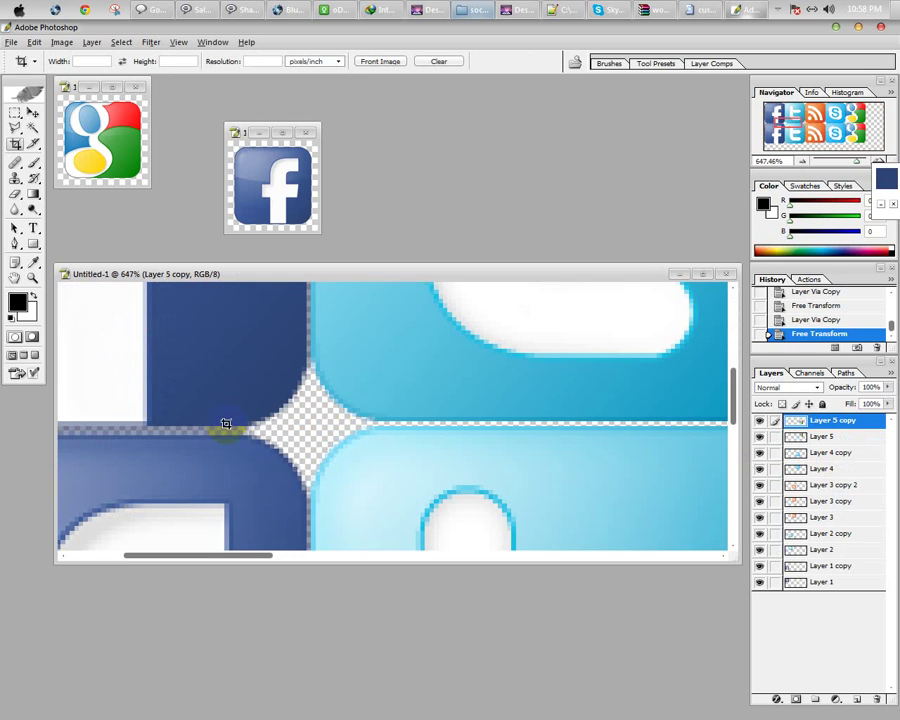
click(821, 534)
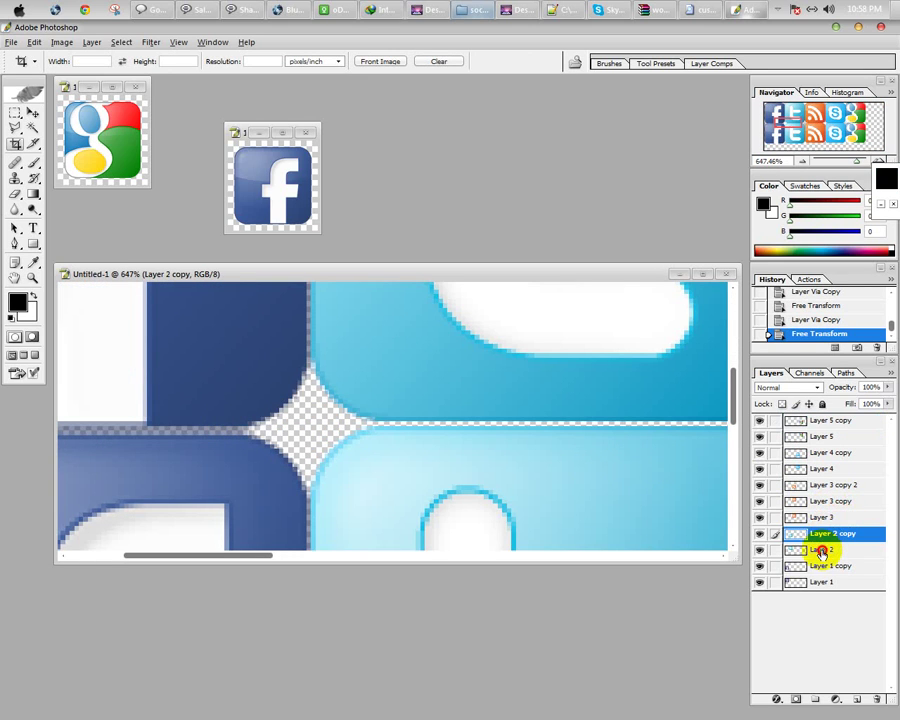
click(821, 550)
key(ctrl+t)
key(Return)
key(c)
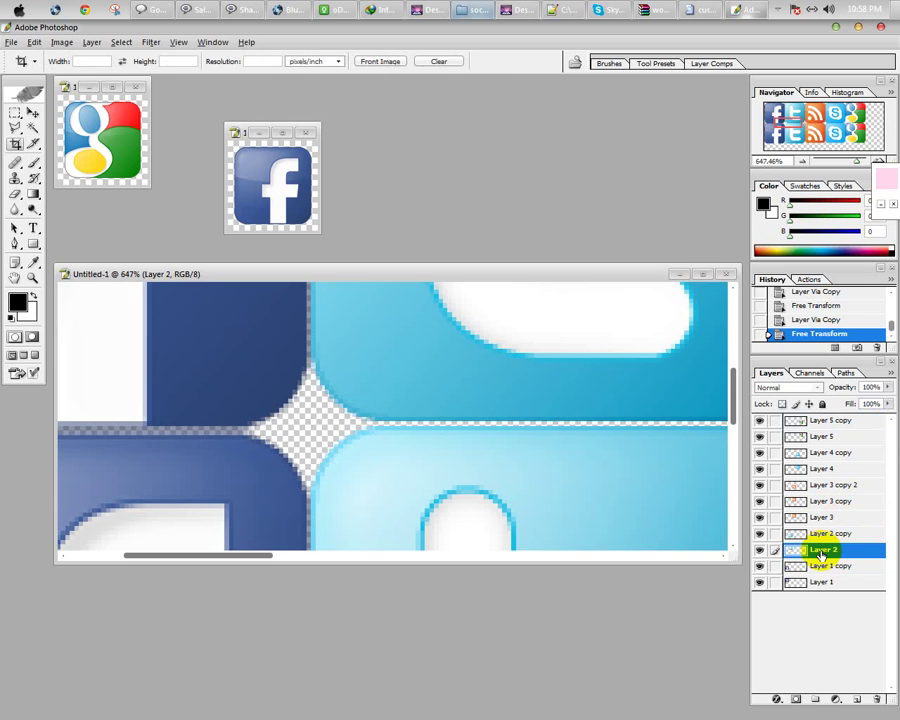
click(825, 535)
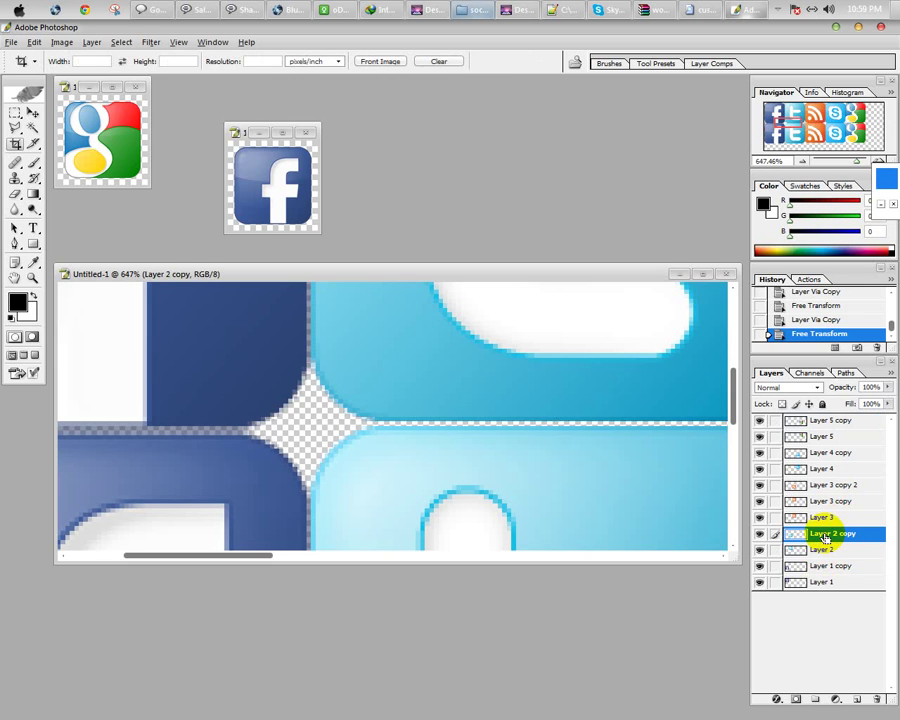
key(ctrl+t)
key(Up)
key(Up)
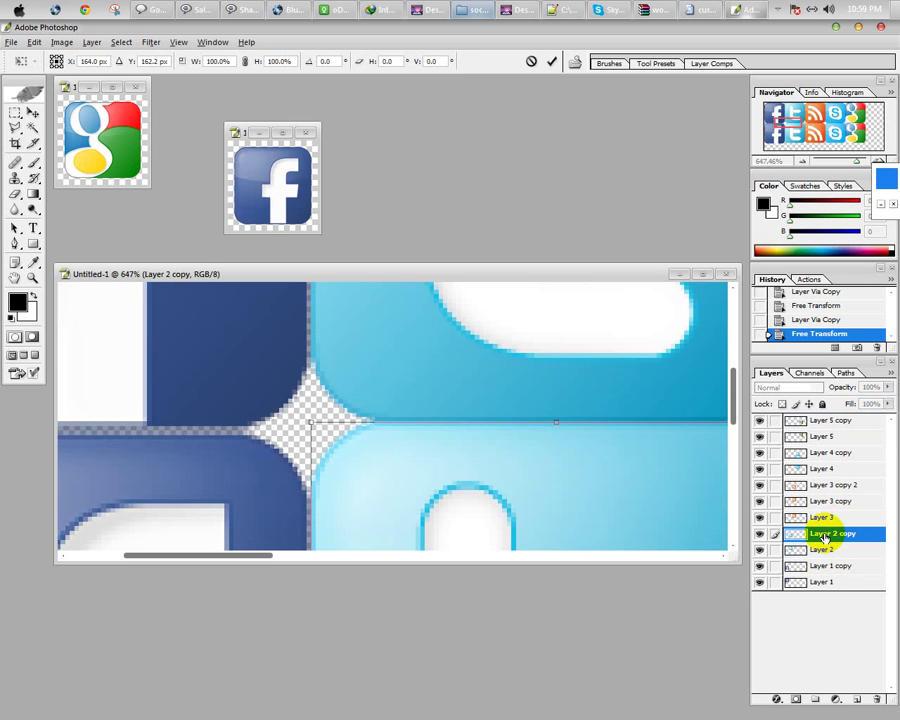
key(Return)
Inspect the seam between the two icon rows from the Twitter icons across to the Google icons
drag(586, 451, 497, 461)
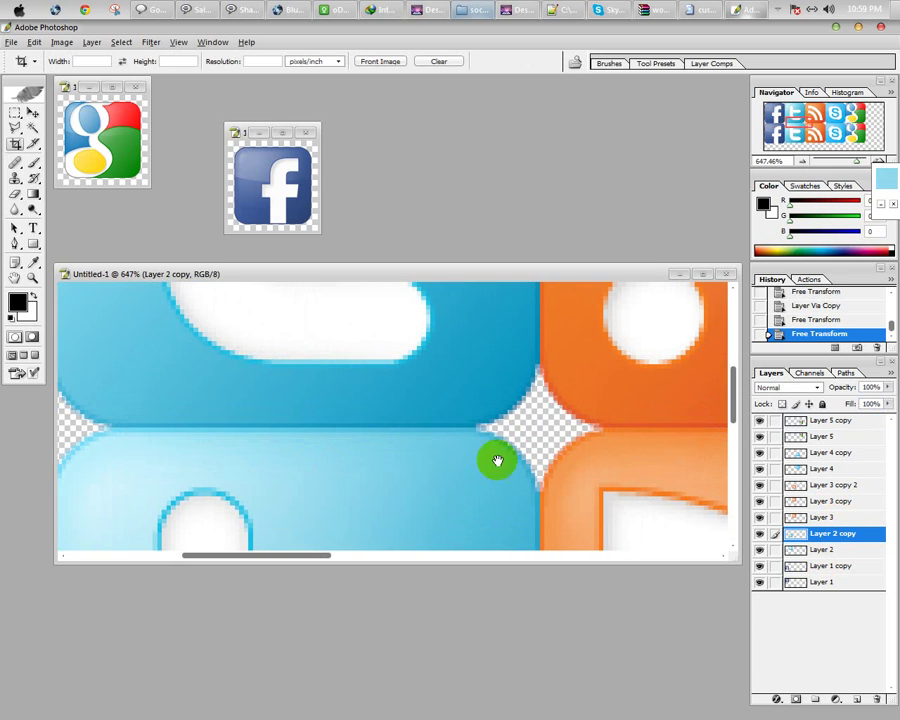
drag(644, 461, 364, 460)
drag(584, 452, 364, 452)
drag(428, 448, 348, 448)
drag(724, 432, 460, 430)
drag(601, 426, 423, 428)
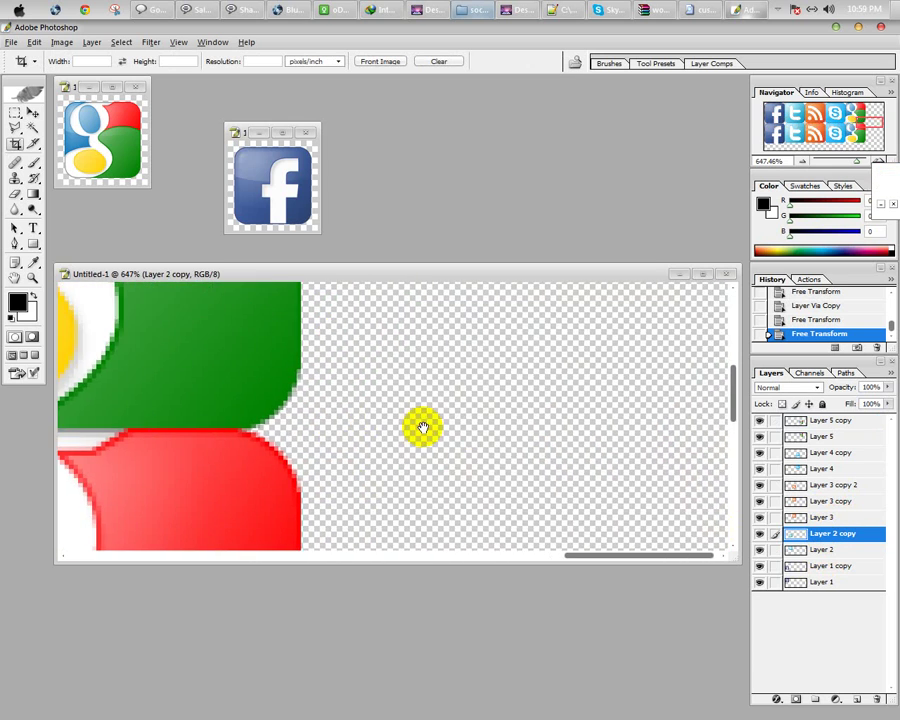
key(ctrl+0)
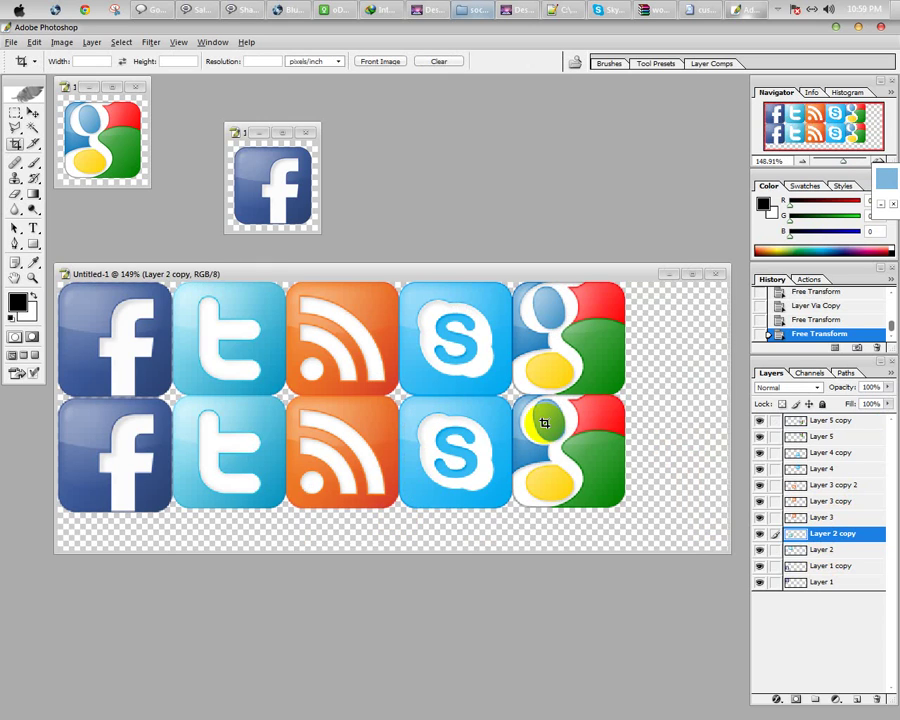
Crop the canvas tightly around the two icon rows, trimming the empty space beside and below the Google icons
key(ctrl+alt+0)
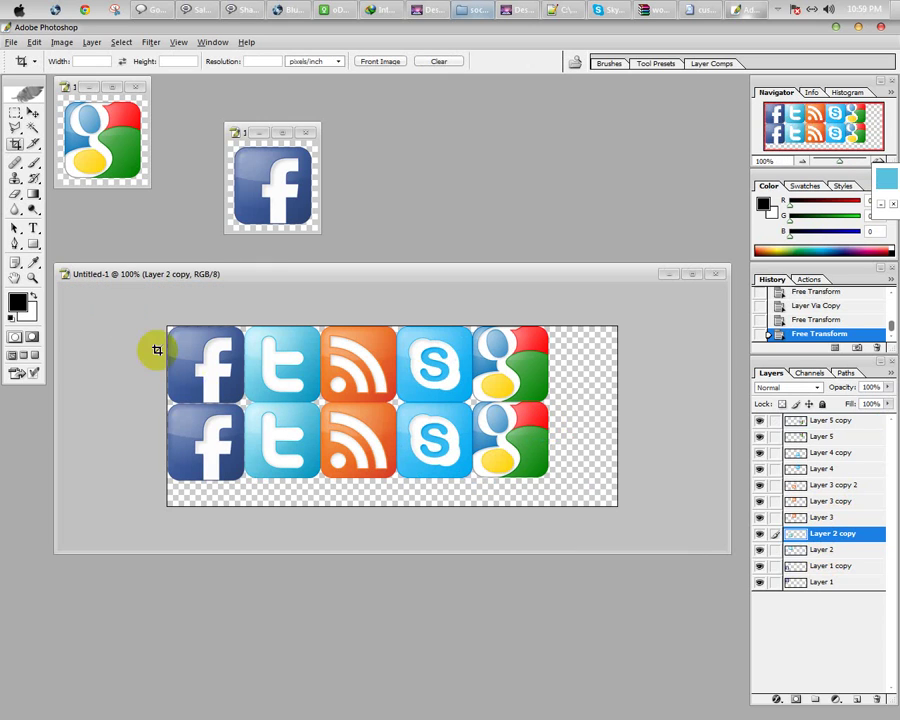
drag(148, 302, 554, 483)
ctrl+click(561, 492)
drag(431, 493, 393, 455)
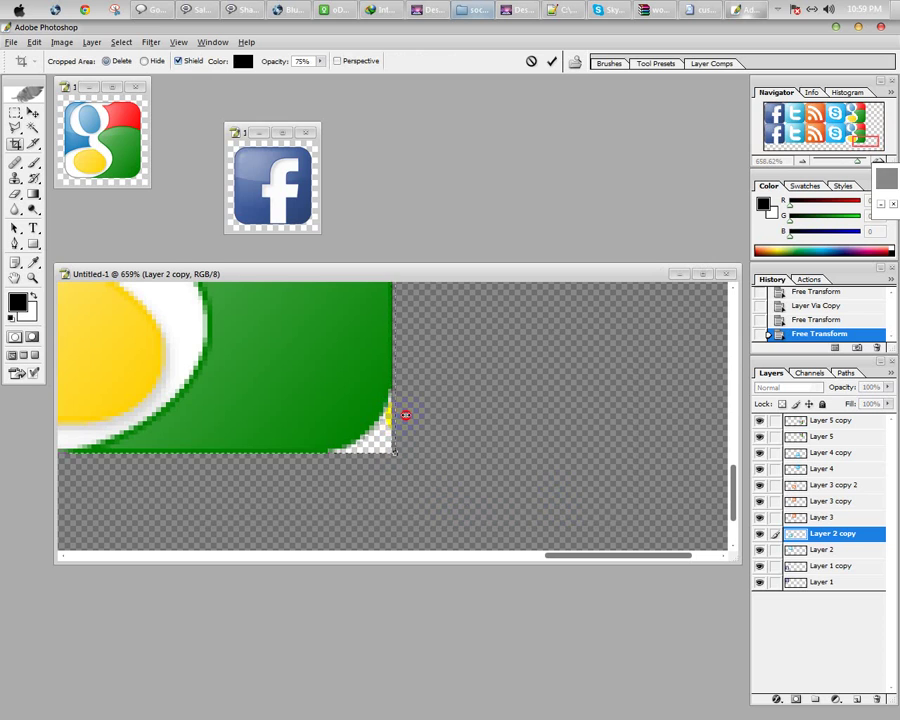
drag(390, 452, 393, 454)
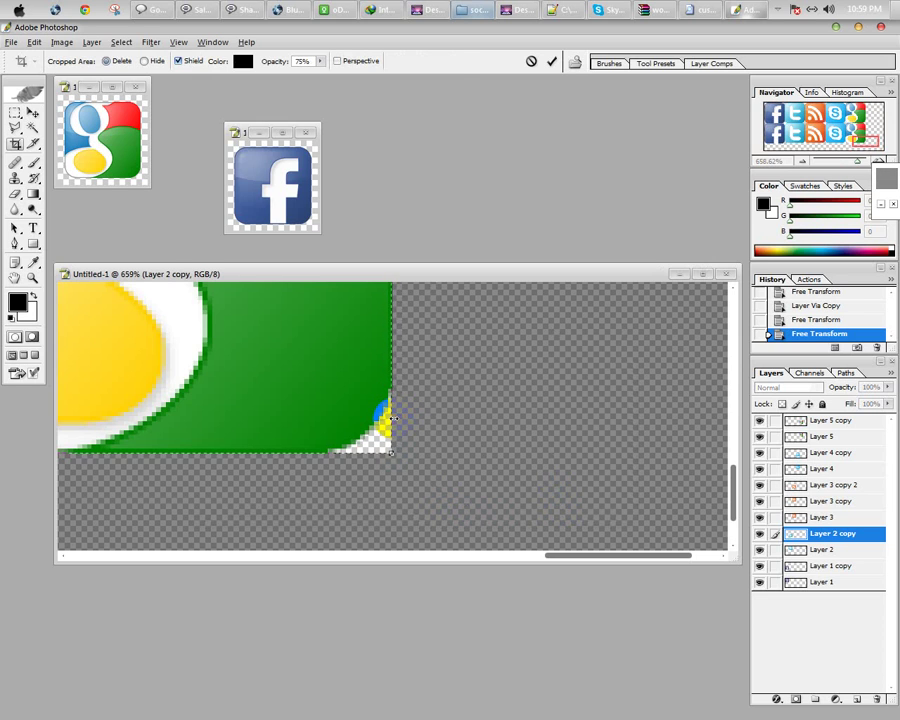
double_click(393, 418)
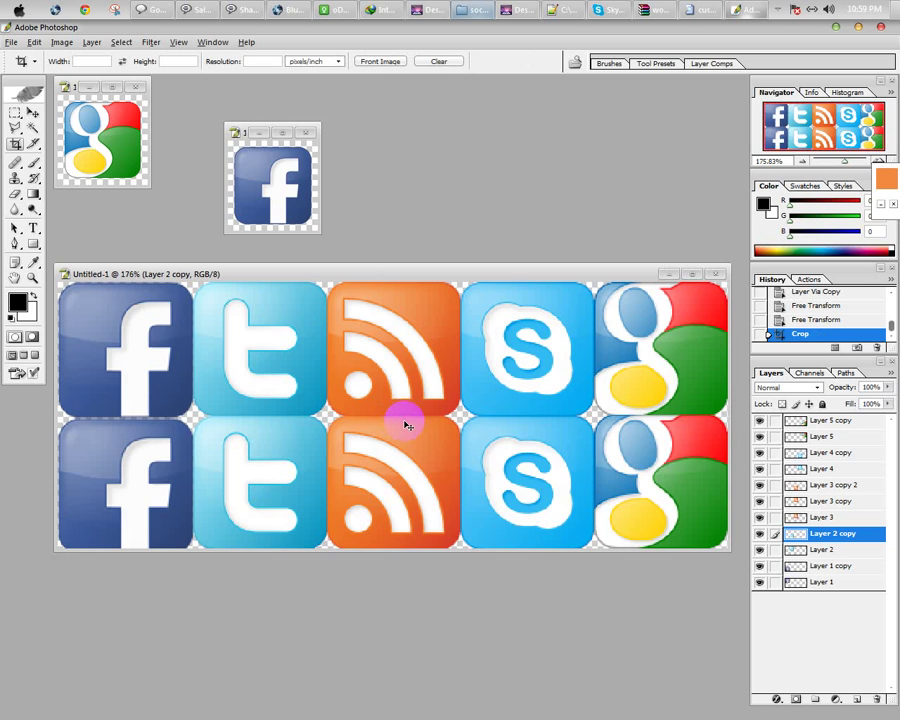
key(ctrl+alt+0)
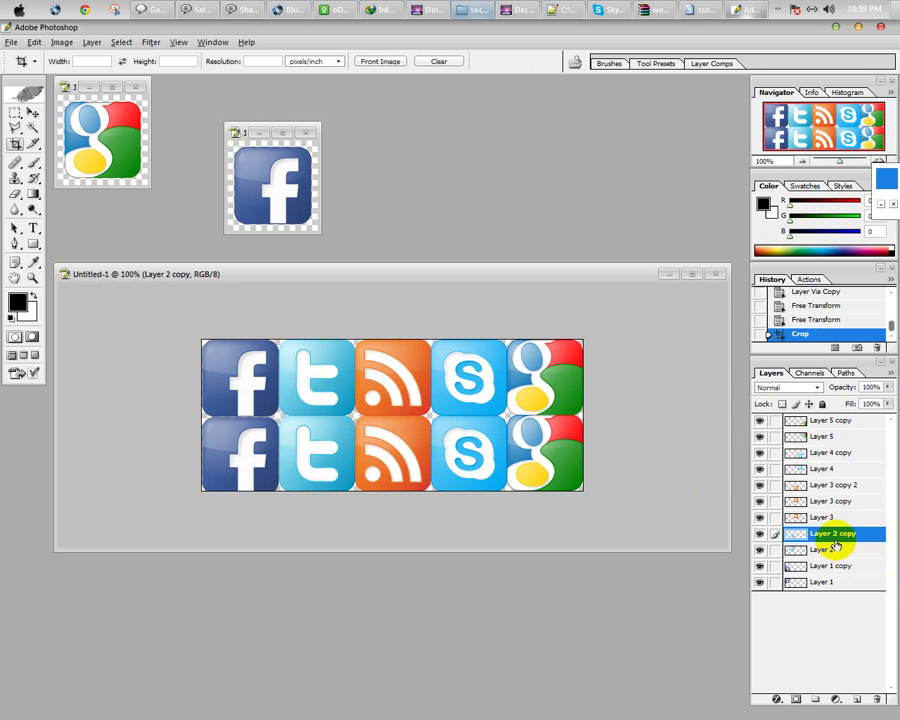
click(832, 455)
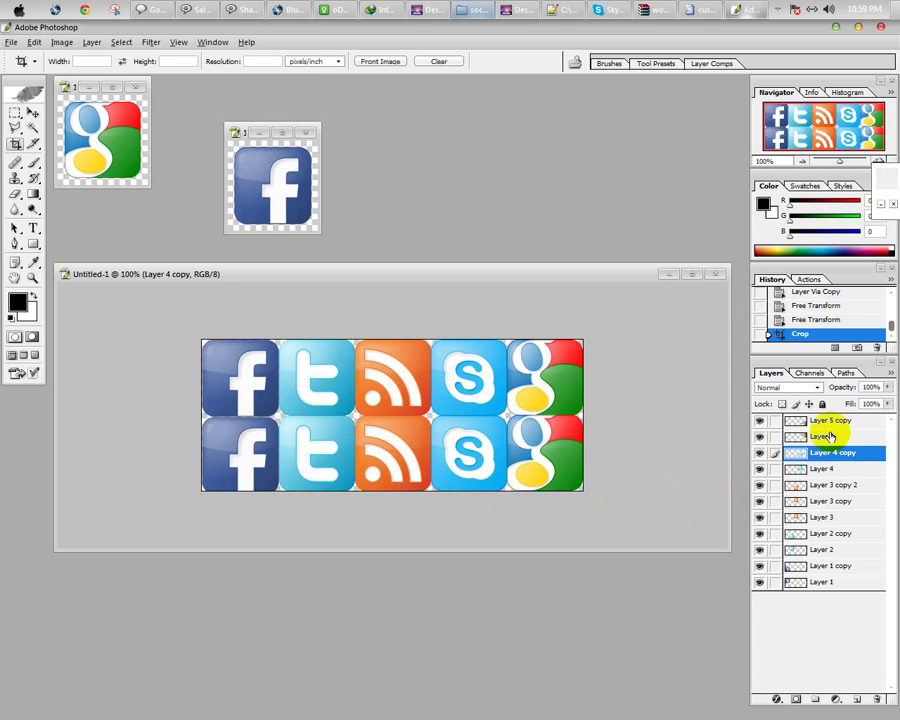
click(779, 11)
click(626, 483)
key(alt+bracketleft)
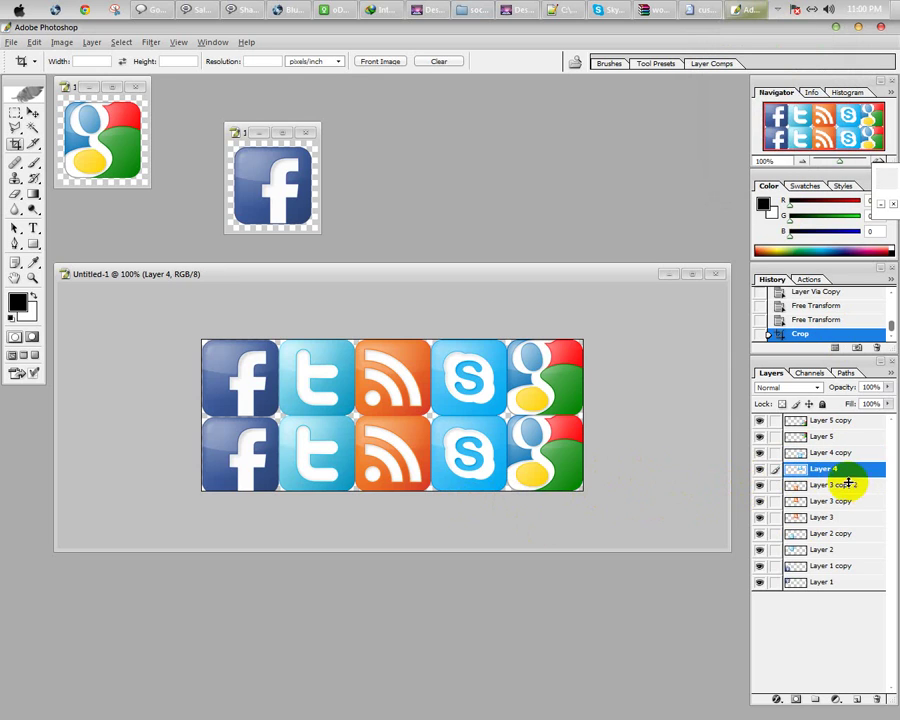
Turn the top-row Google icon on Layer 5 grey with Hue/Saturation, setting its saturation to -100
click(822, 437)
click(760, 437)
click(760, 437)
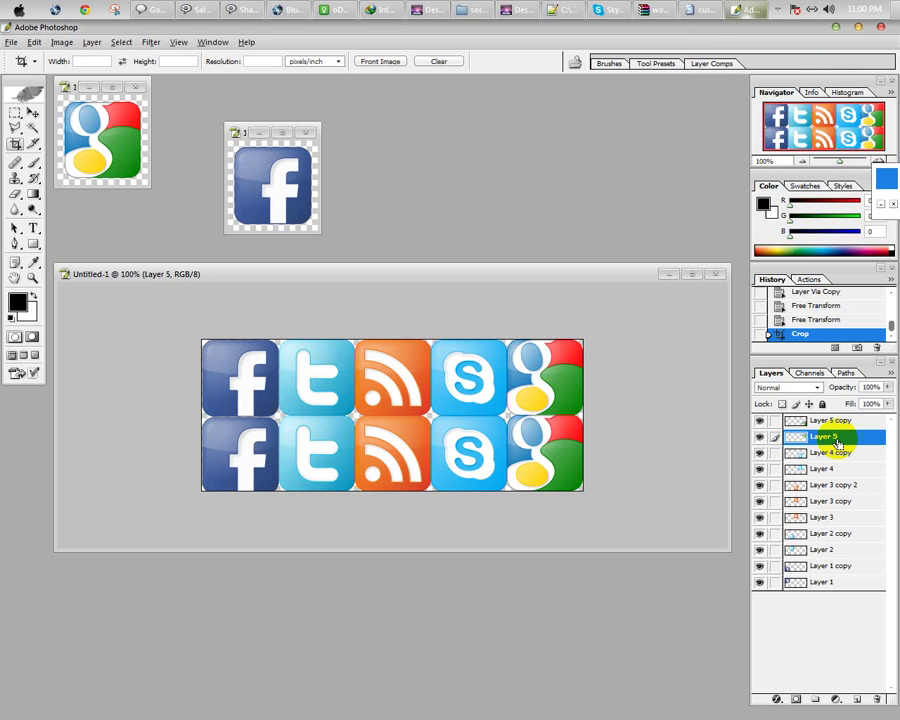
key(ctrl+u)
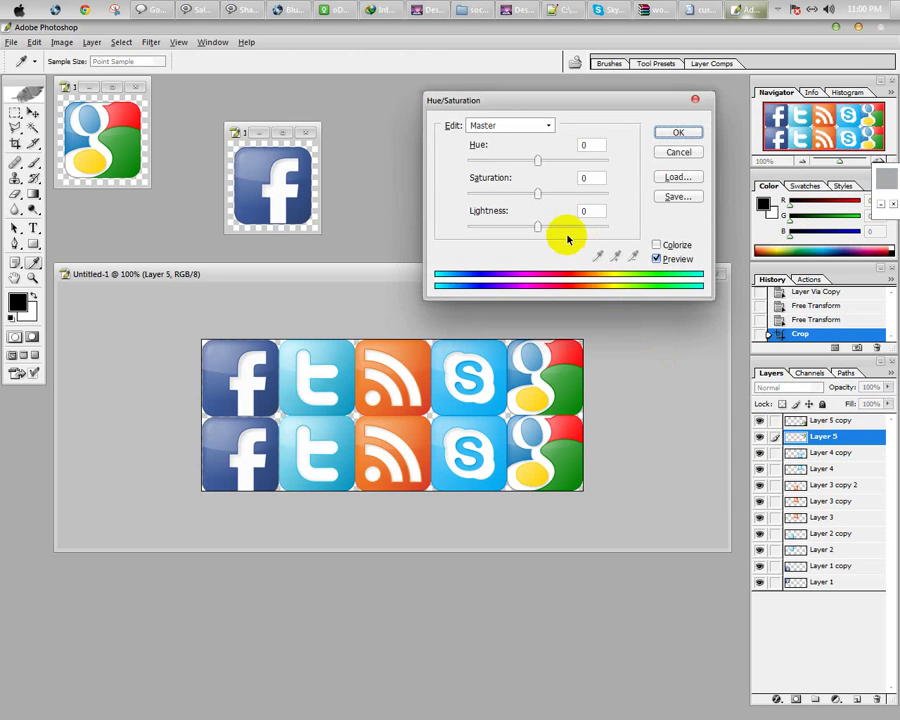
drag(536, 196, 456, 195)
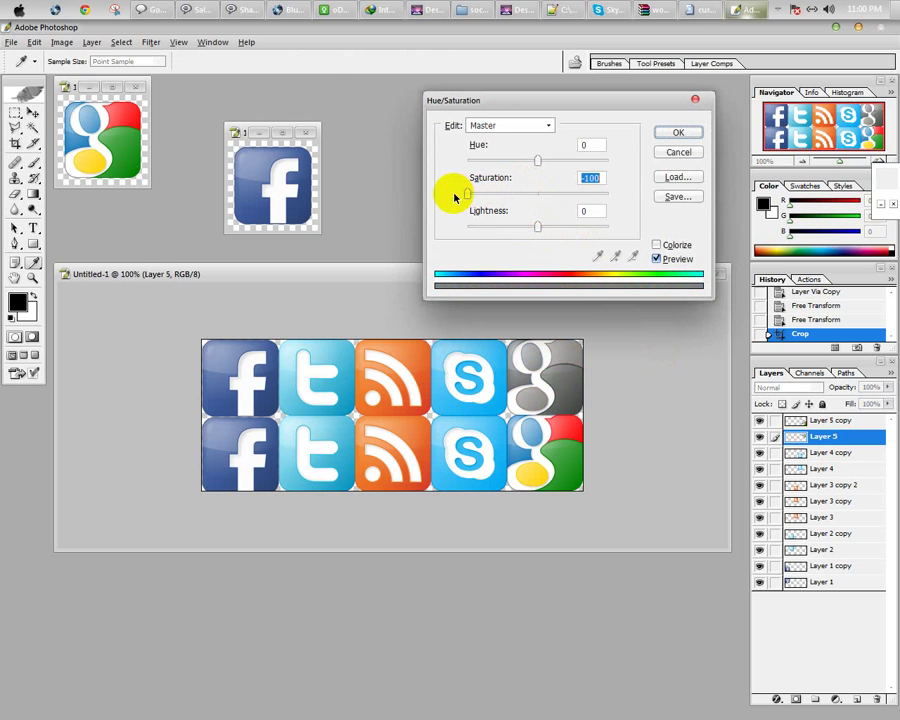
click(679, 132)
Desaturate the top-row Skype icon on Layer 4 with Hue/Saturation at a saturation of -100
click(827, 470)
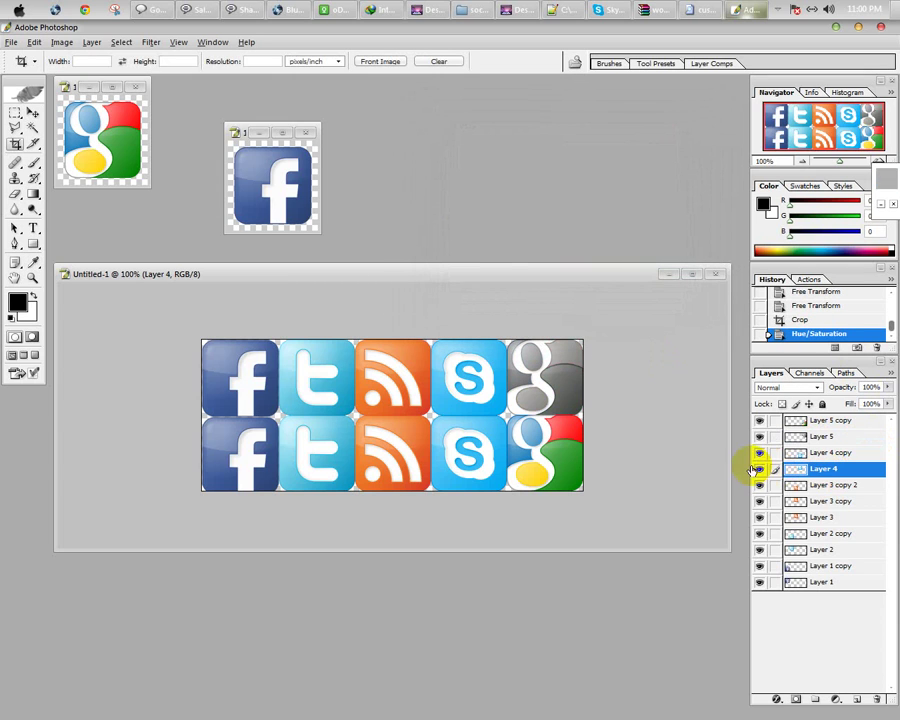
click(759, 469)
click(759, 469)
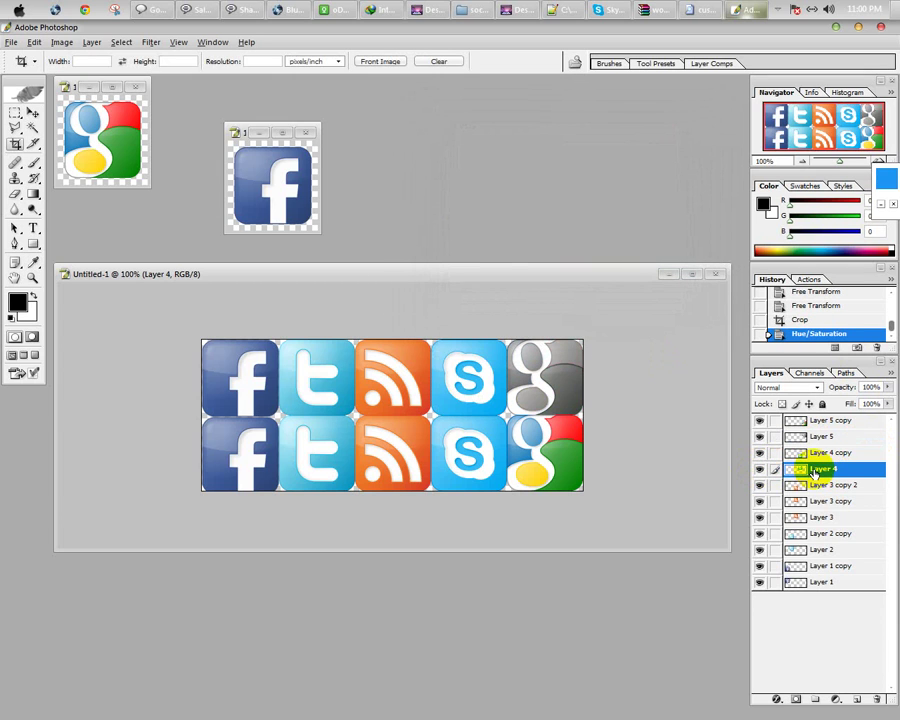
key(ctrl+u)
drag(535, 187, 437, 194)
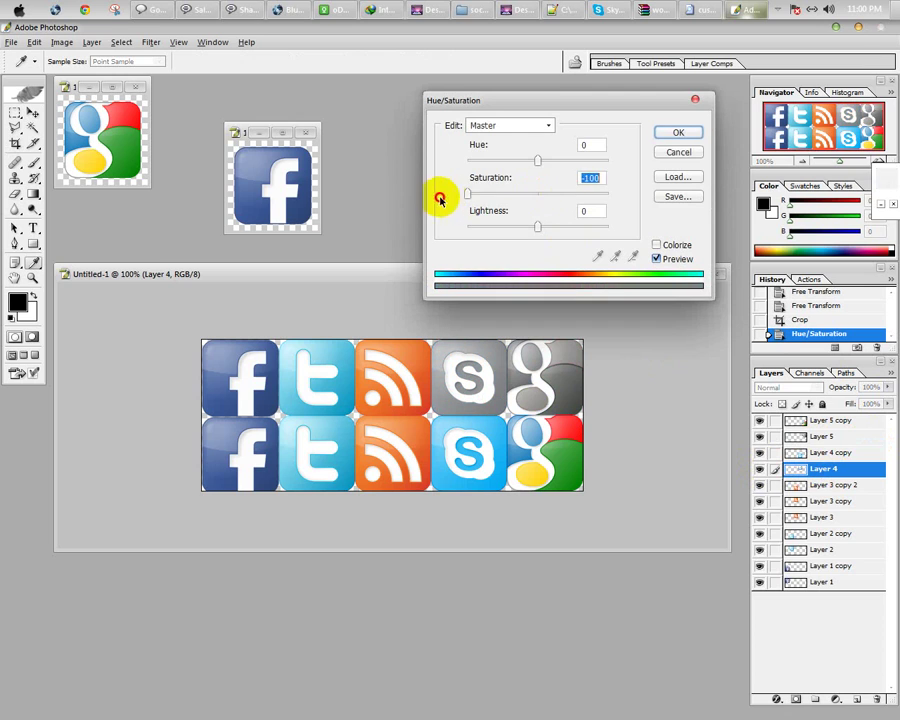
click(666, 131)
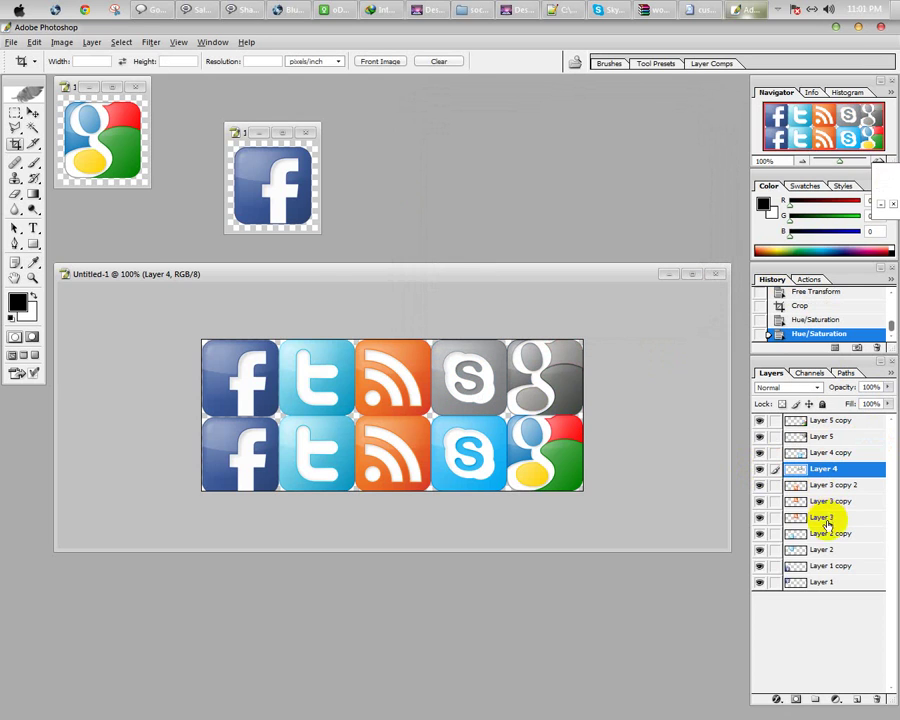
Identify the redundant RSS icon layer by toggling layer visibility and delete Layer 3 copy
click(834, 503)
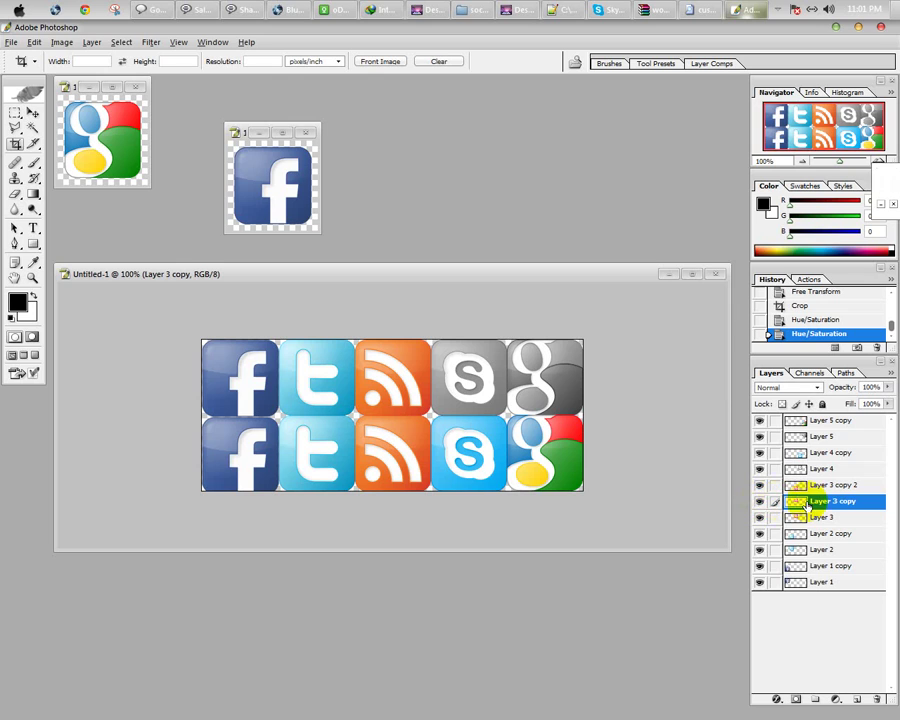
click(760, 488)
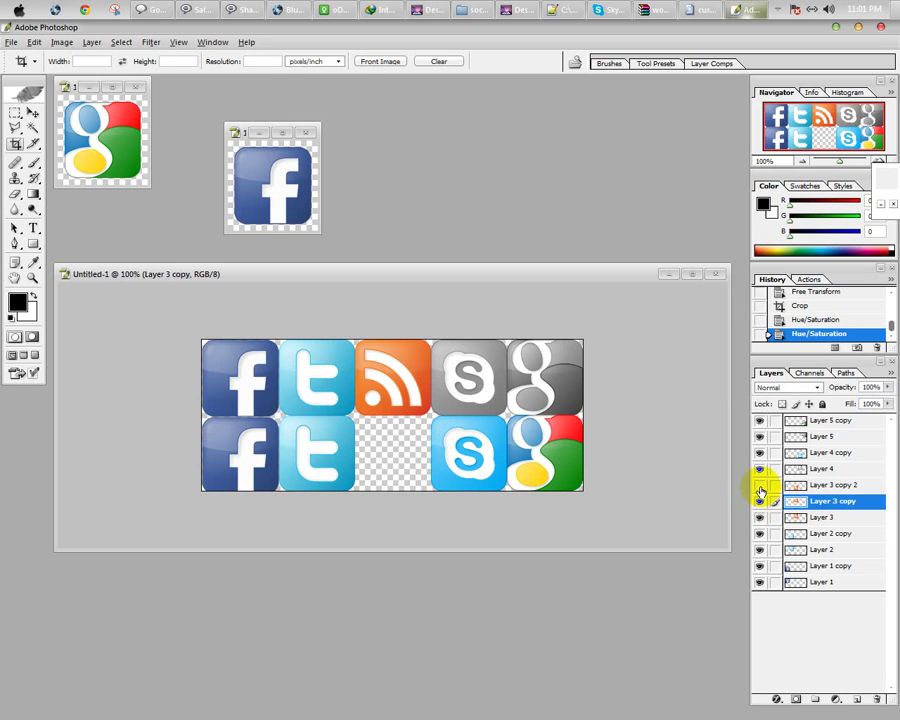
click(760, 487)
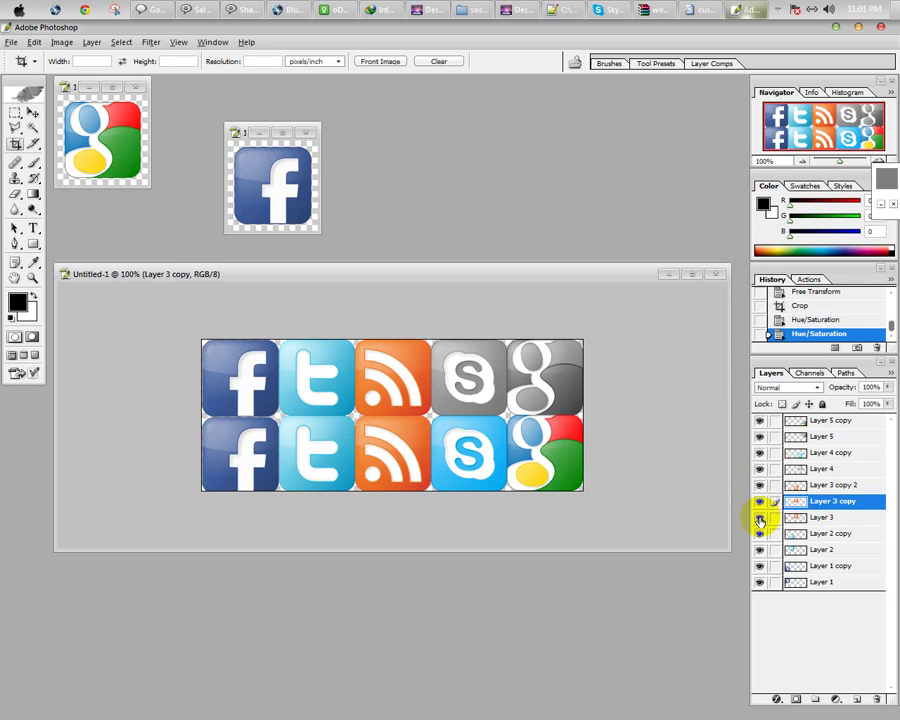
click(761, 505)
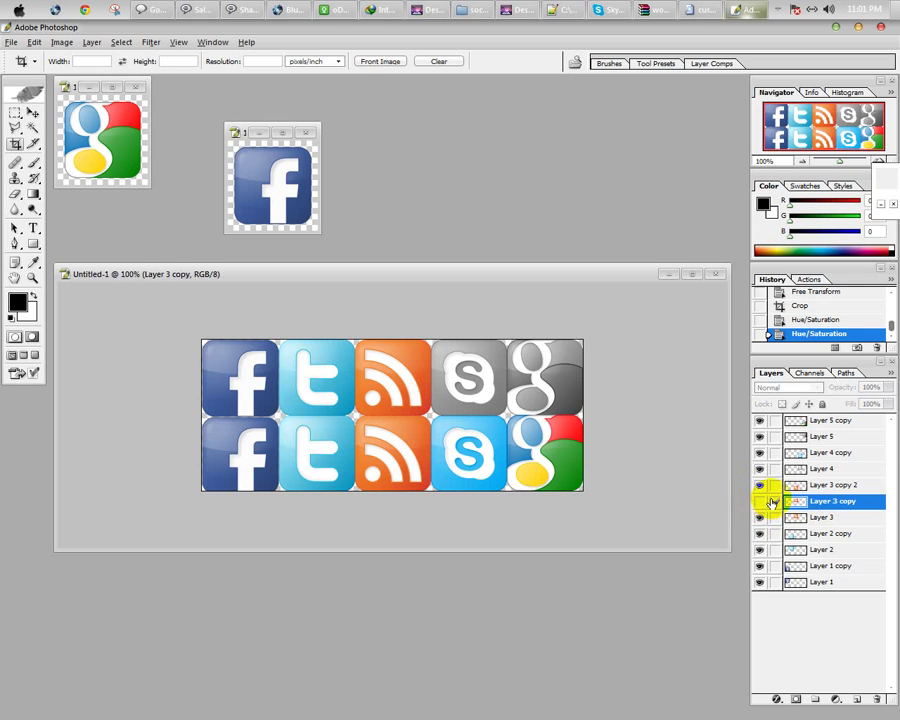
click(760, 518)
click(760, 520)
drag(831, 505, 878, 698)
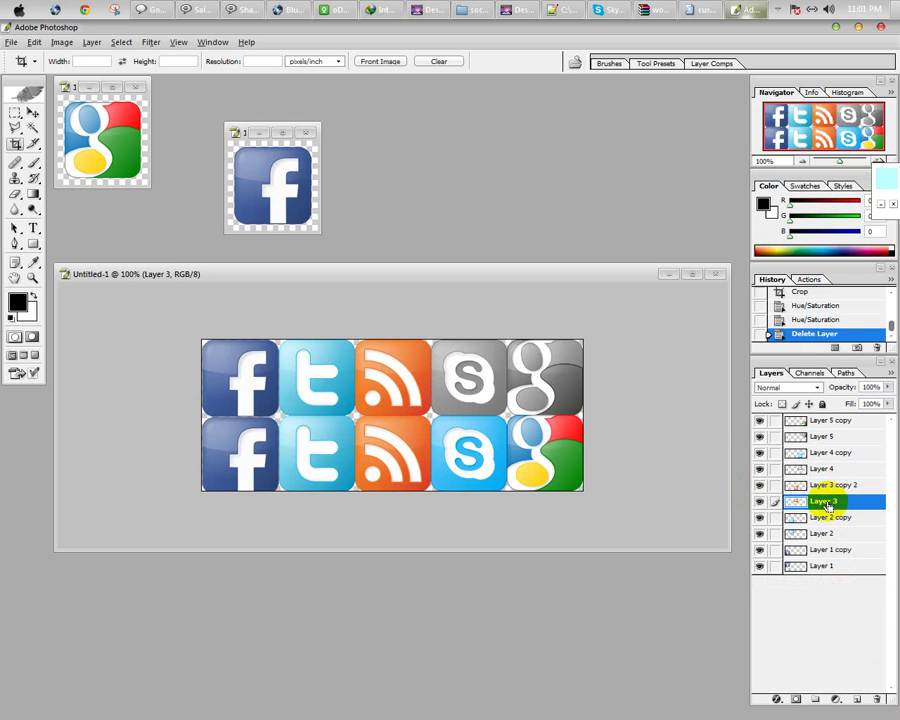
Lower the saturation of the top-row RSS icon on Layer 3 to -100 with Hue/Saturation
key(ctrl+u)
drag(533, 193, 448, 197)
click(680, 138)
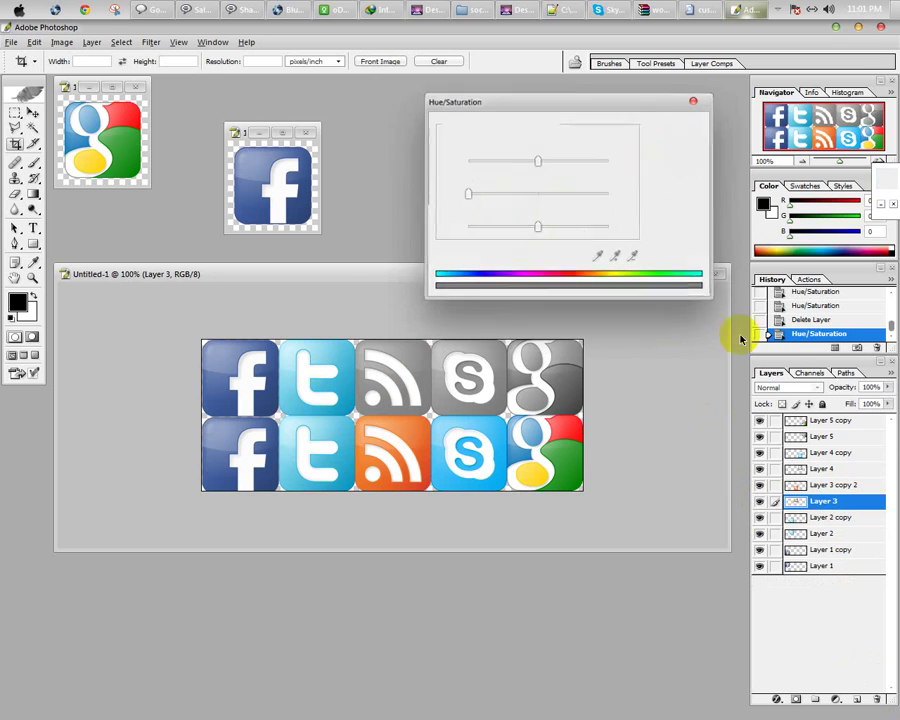
Turn the top-row Twitter icon on Layer 2 fully grey by reducing its saturation to the minimum with Hue/Saturation
click(786, 534)
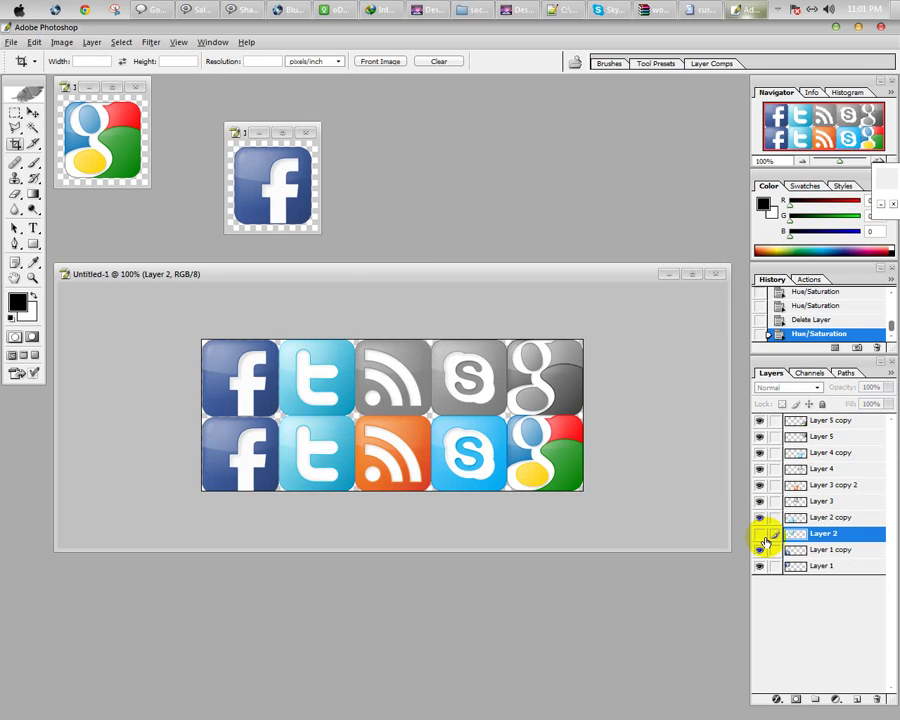
click(823, 535)
key(ctrl+u)
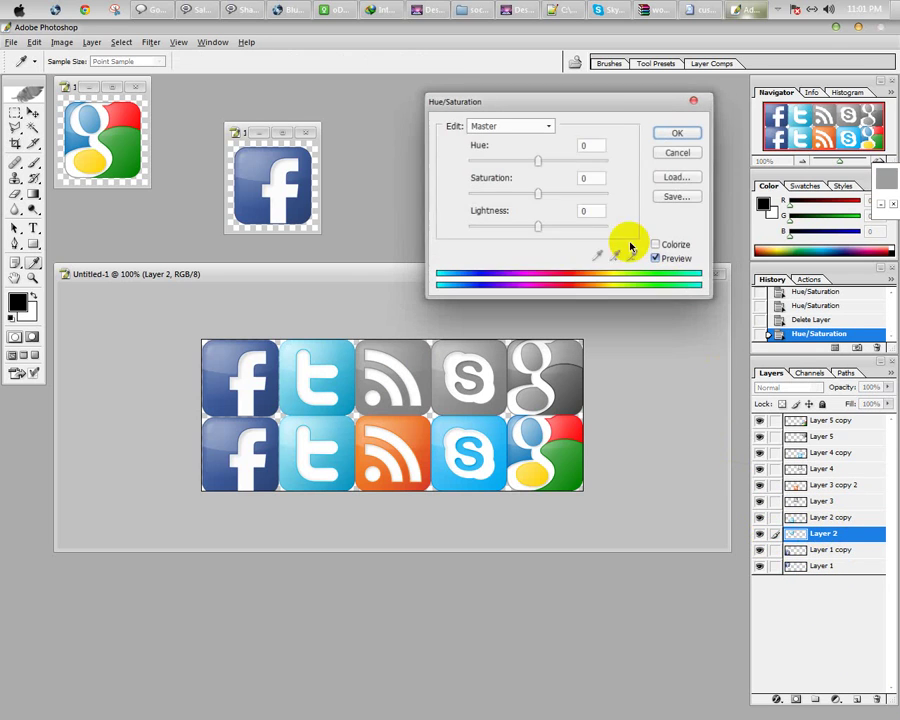
drag(537, 193, 458, 193)
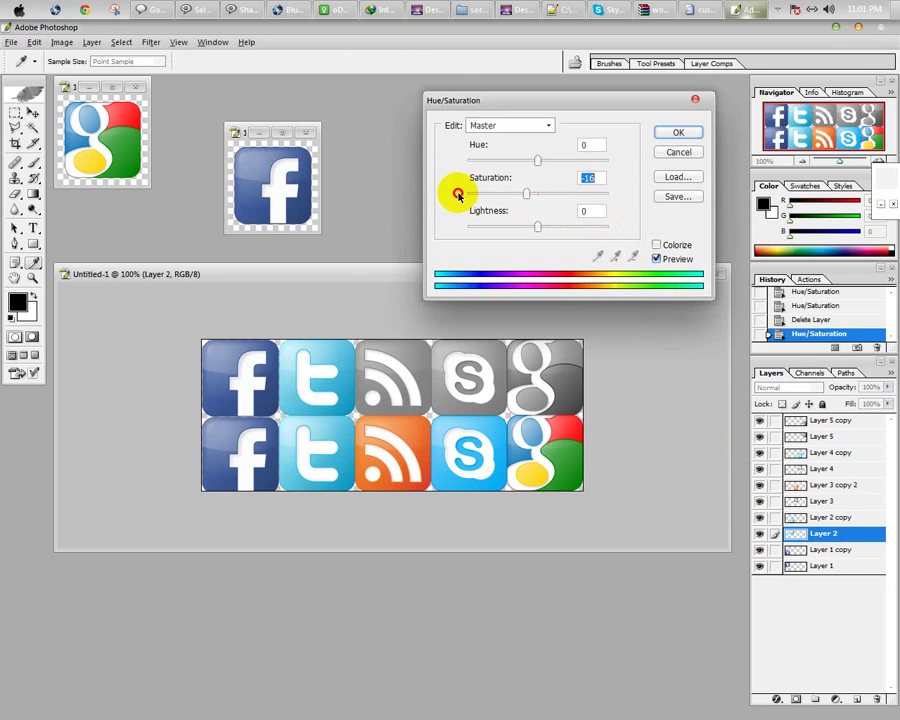
click(678, 132)
Set the saturation of the top-row Facebook icon on Layer 1 to -100 with Hue/Saturation
click(827, 572)
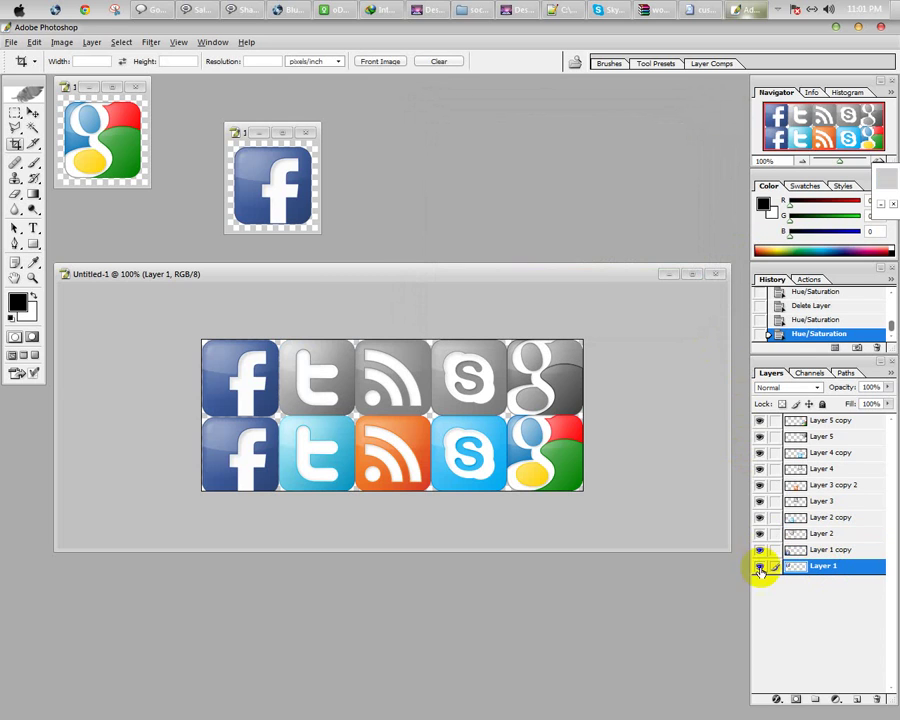
key(ctrl+u)
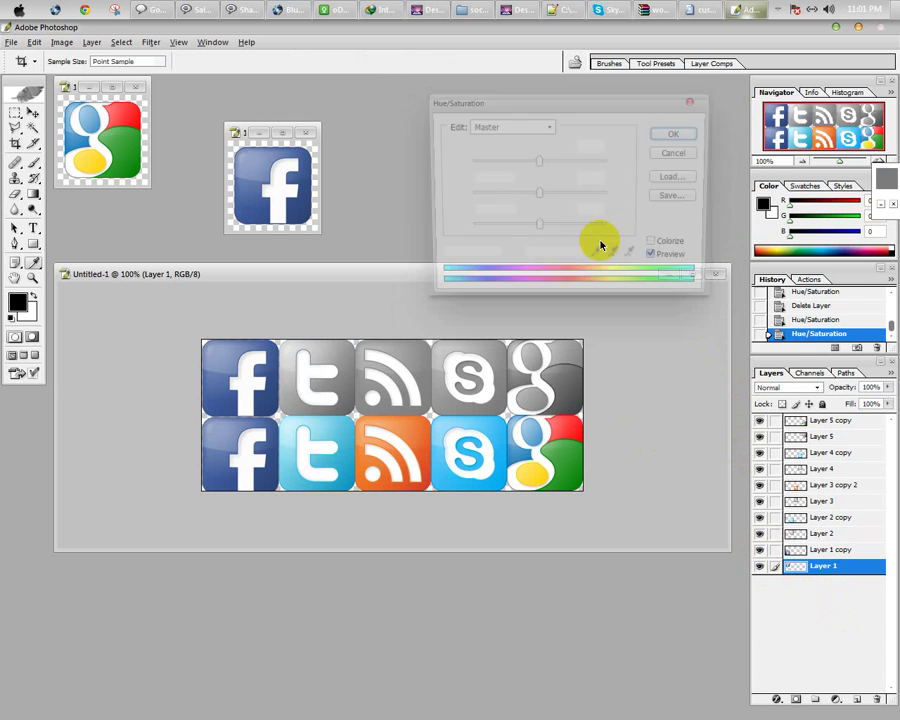
drag(512, 194, 437, 199)
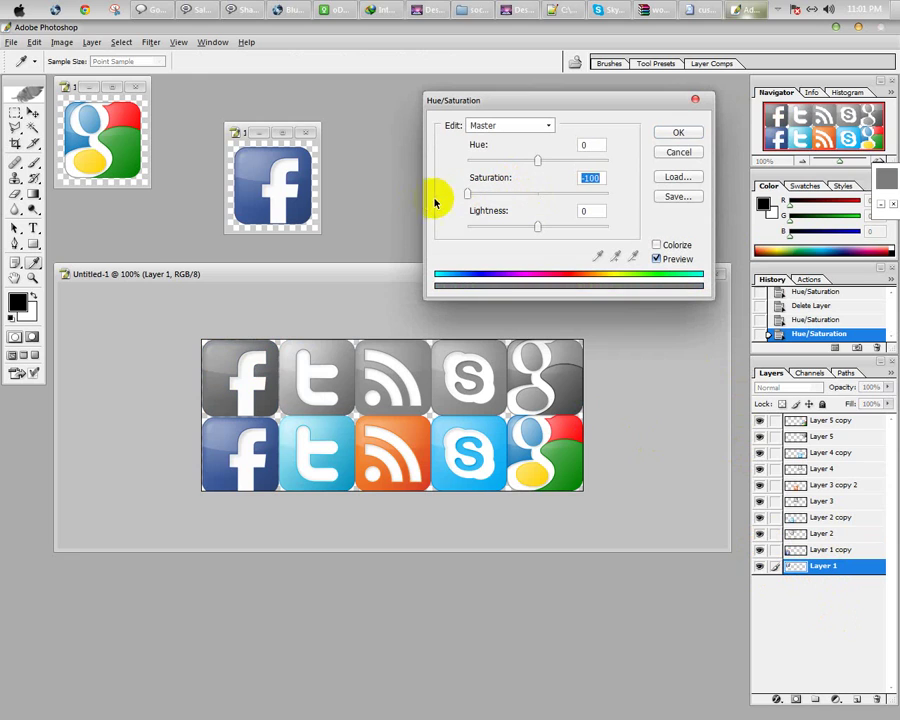
click(675, 133)
key(c)
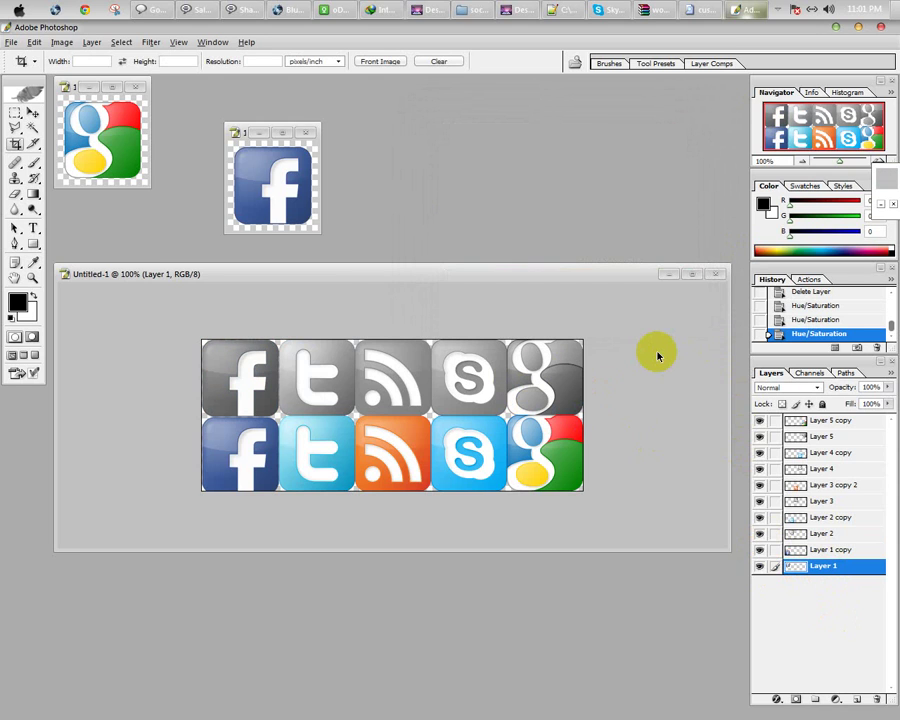
Start a web-optimized export of the icon sprite as a transparent PNG-24 and proceed to saving the file
key(ctrl+alt+shift+s)
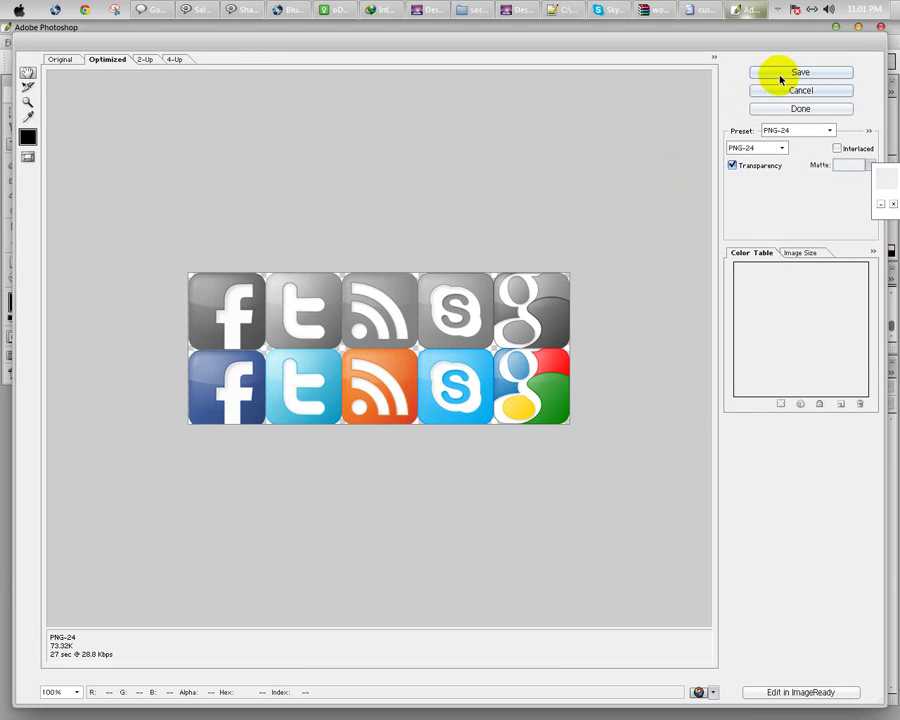
click(776, 74)
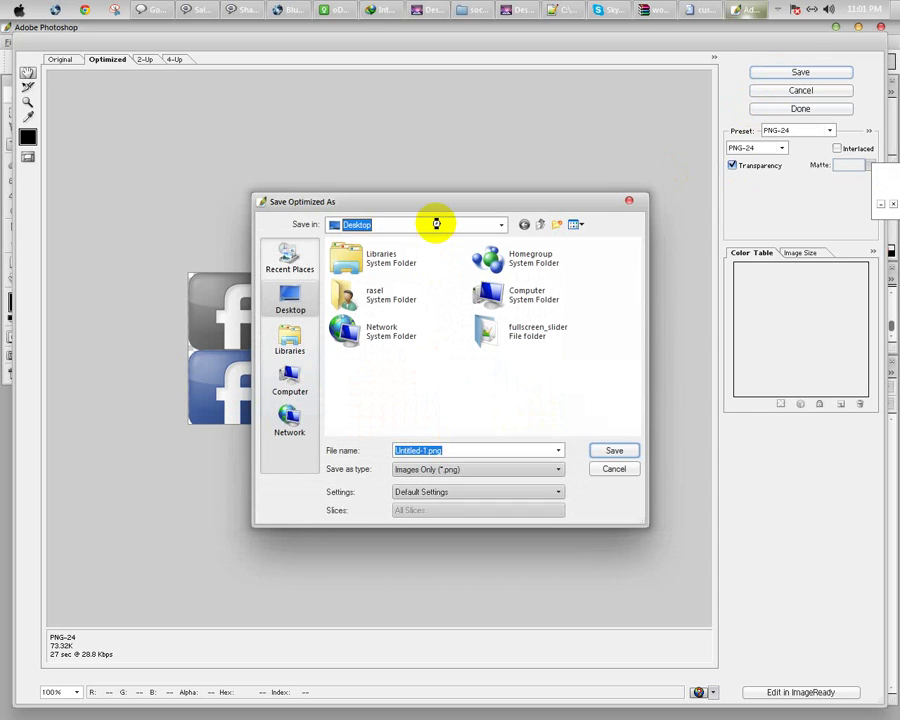
click(436, 224)
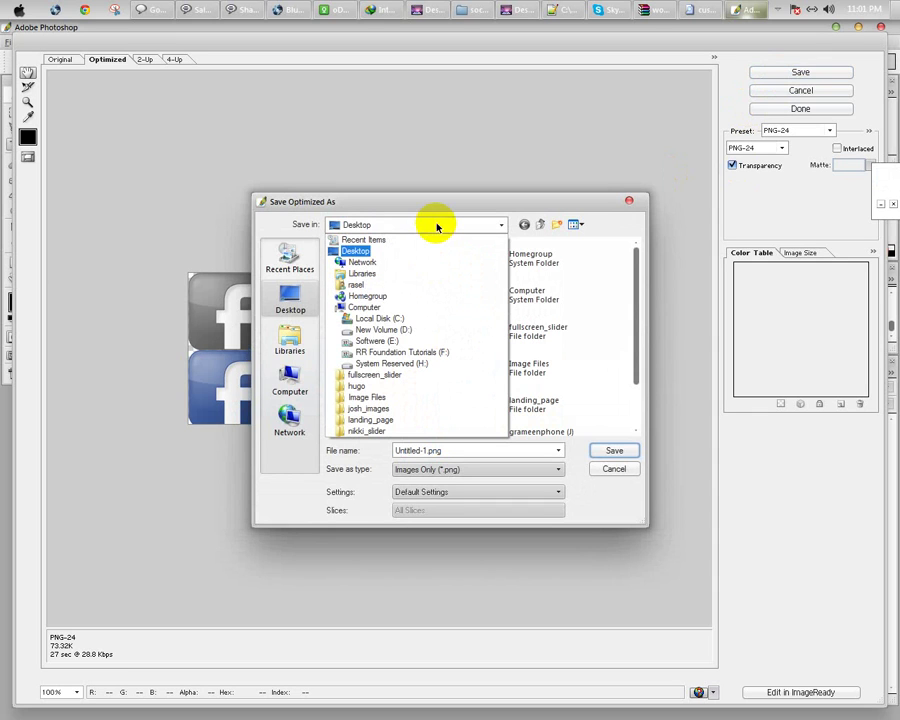
click(436, 355)
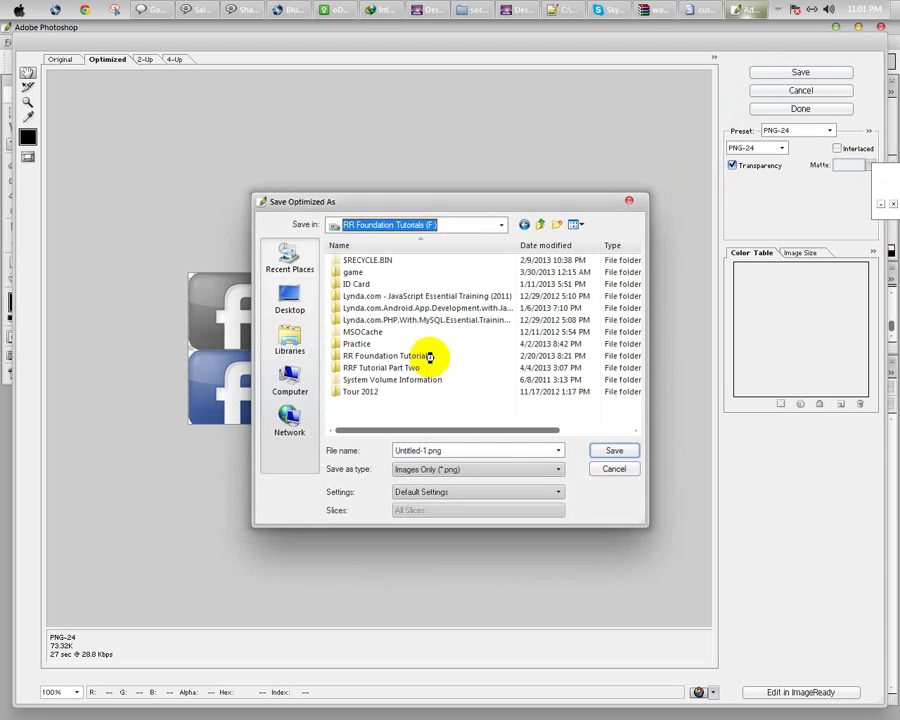
click(404, 368)
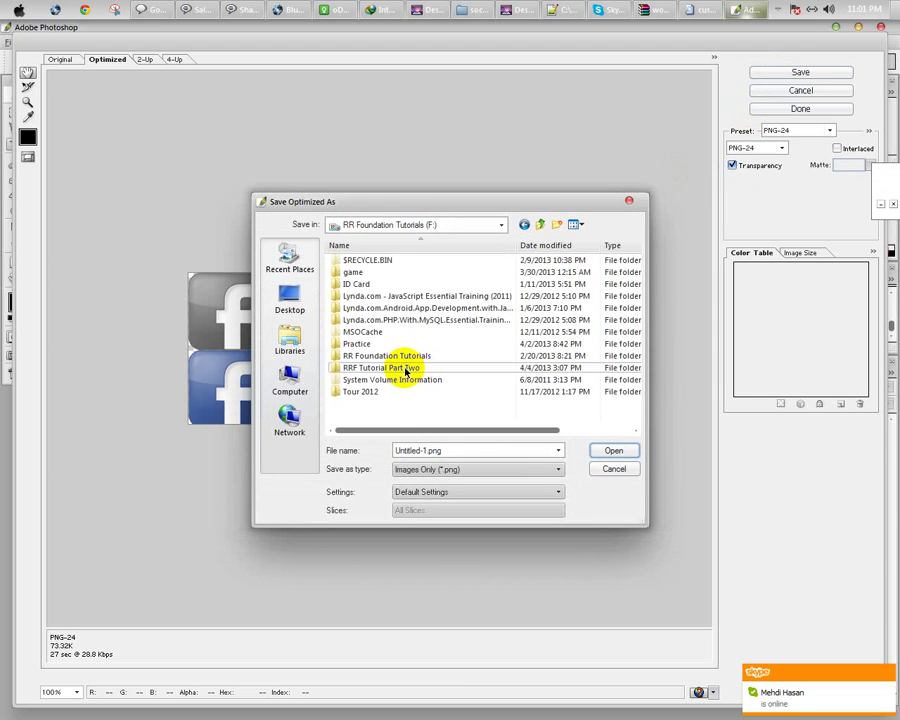
double_click(404, 368)
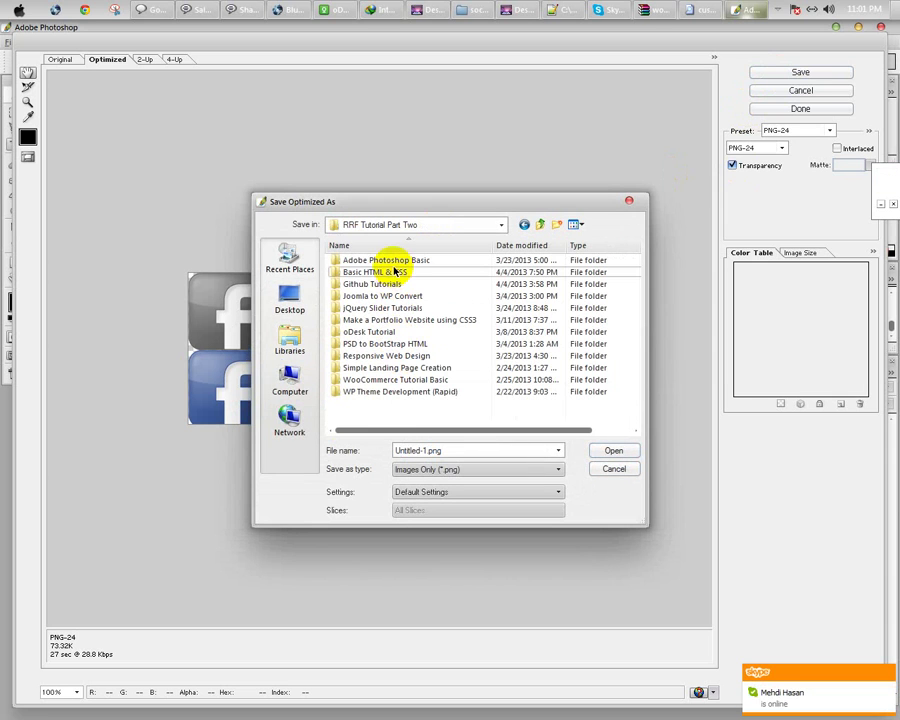
double_click(395, 271)
click(594, 290)
double_click(594, 290)
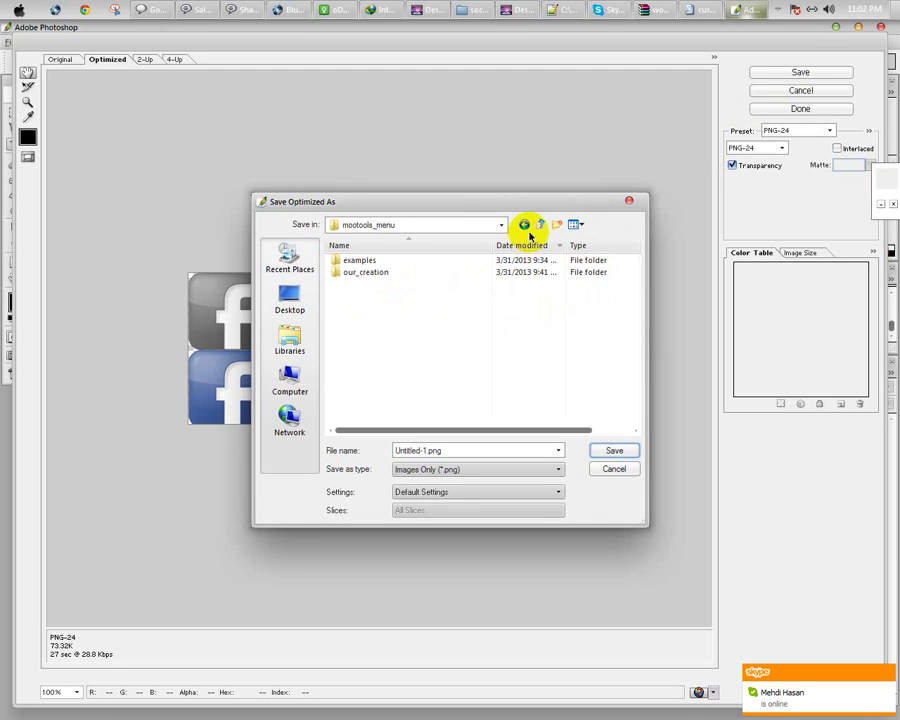
click(538, 225)
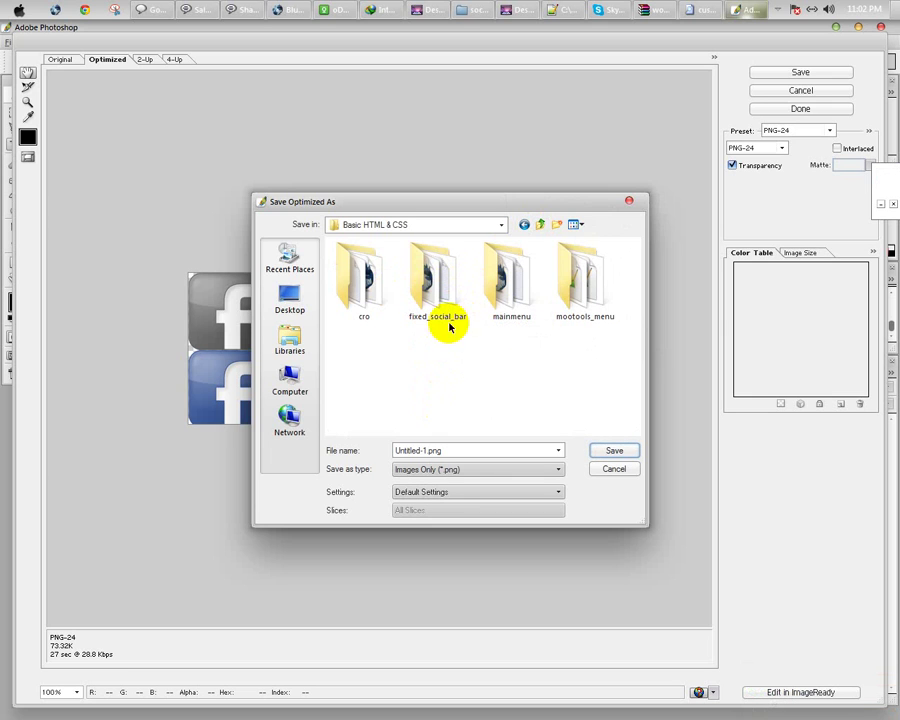
click(365, 265)
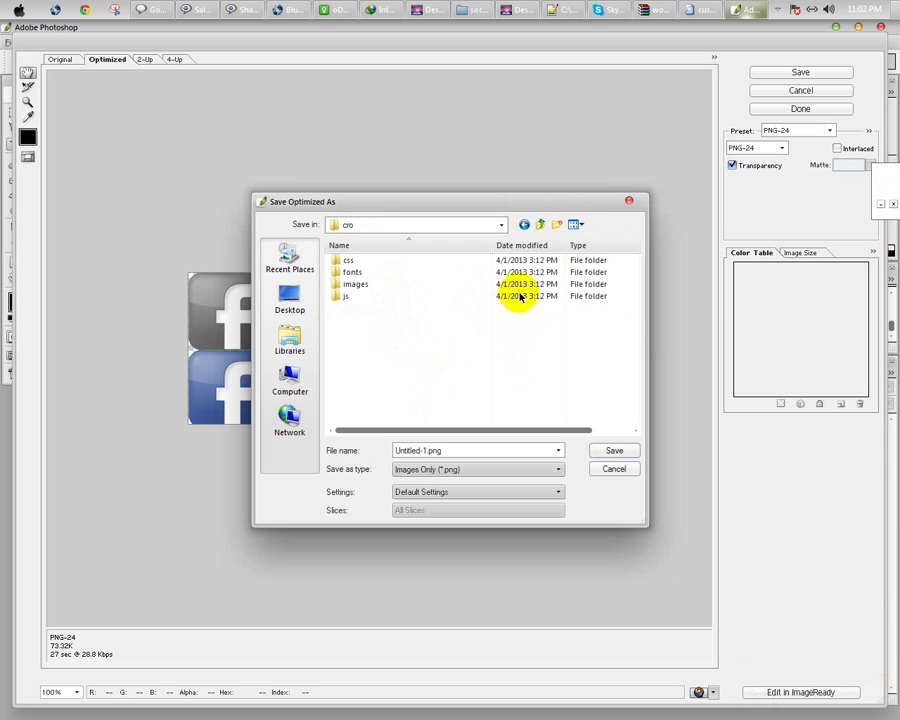
click(540, 225)
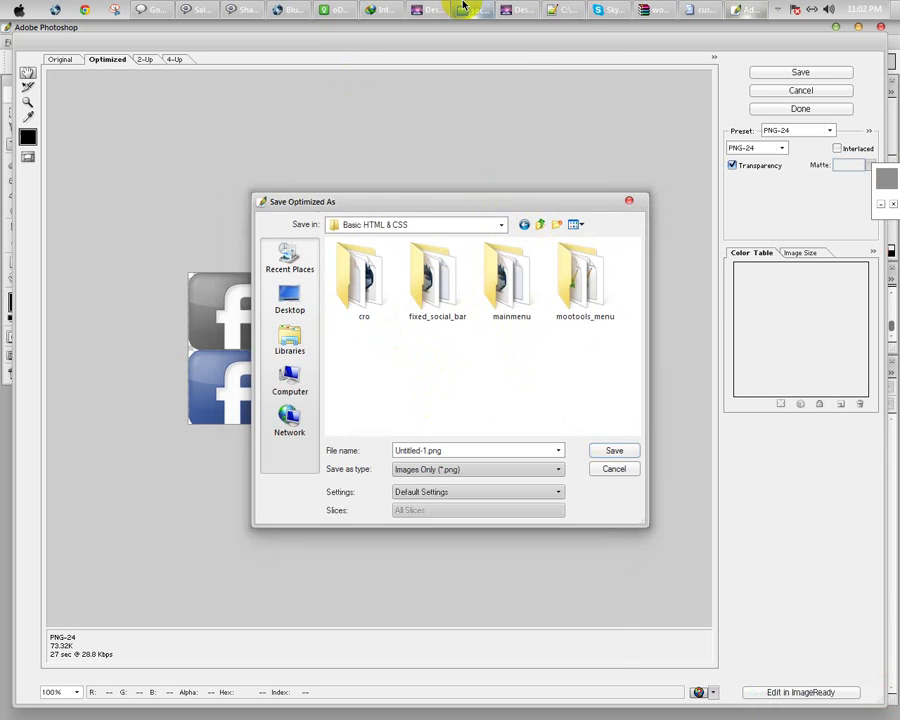
Compare the export location with the path of the social_bookmark folder open in Windows Explorer
click(466, 9)
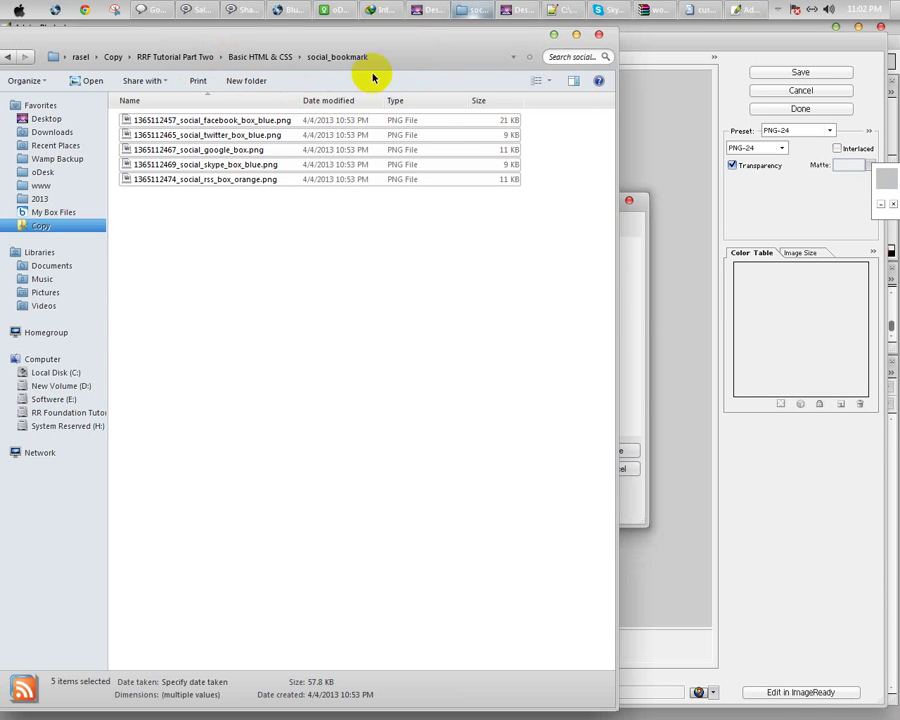
click(636, 299)
click(448, 227)
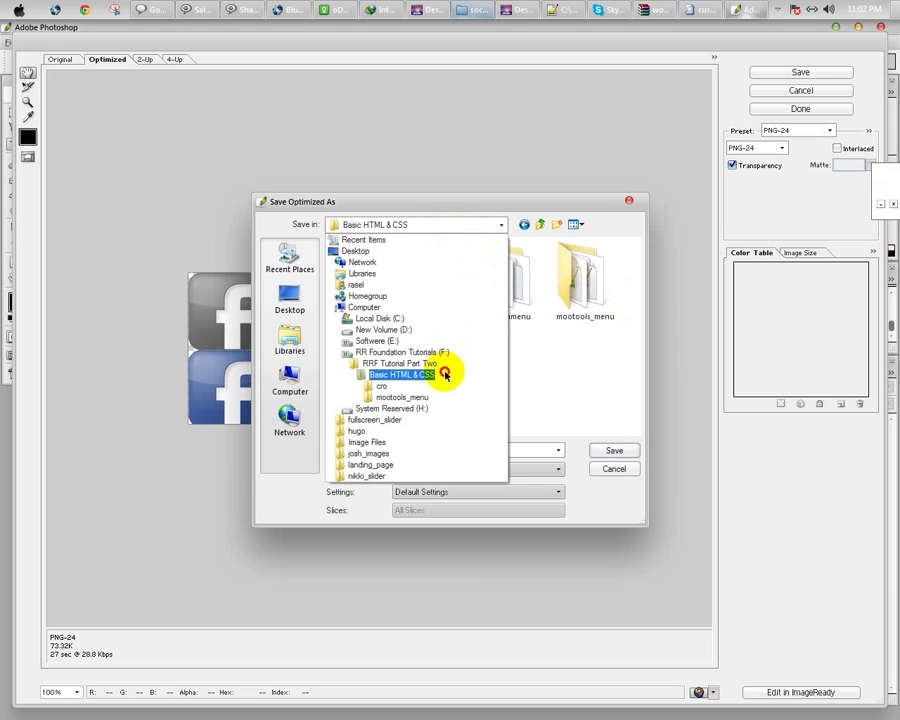
click(448, 373)
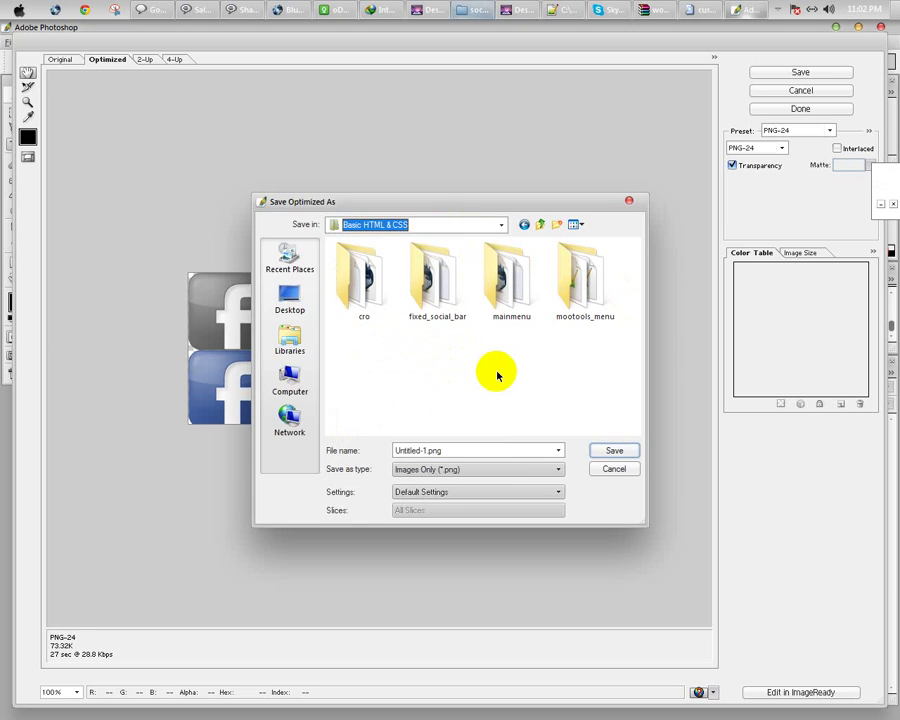
click(474, 10)
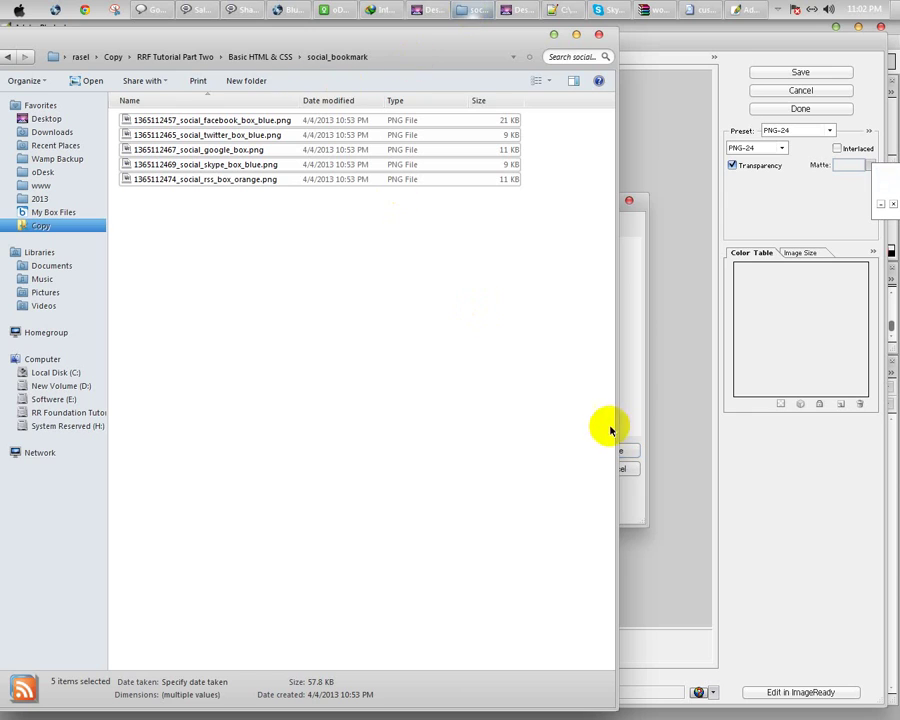
click(633, 390)
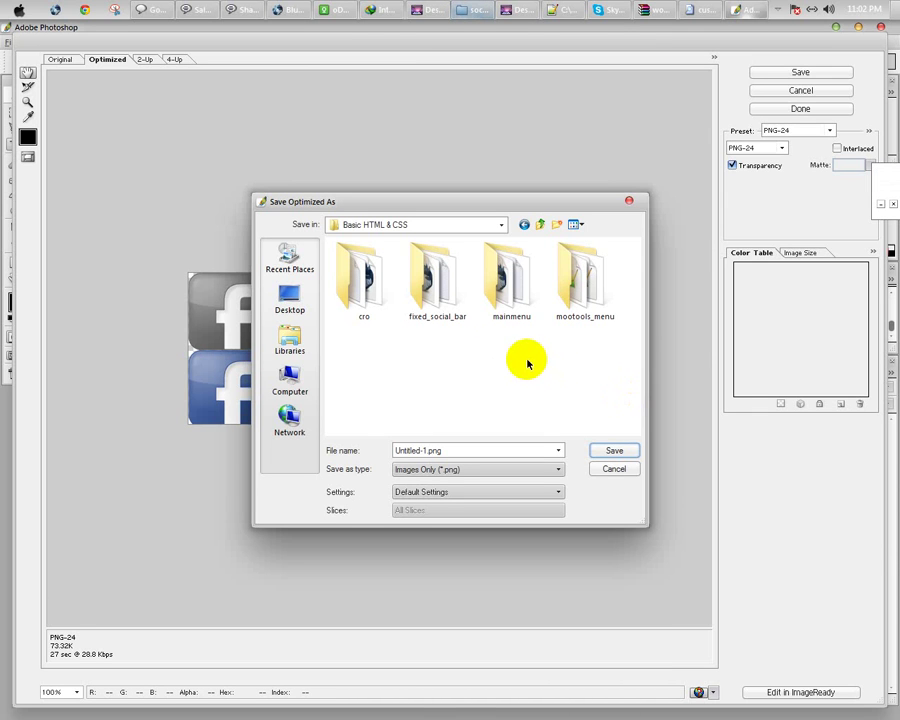
click(490, 227)
click(497, 228)
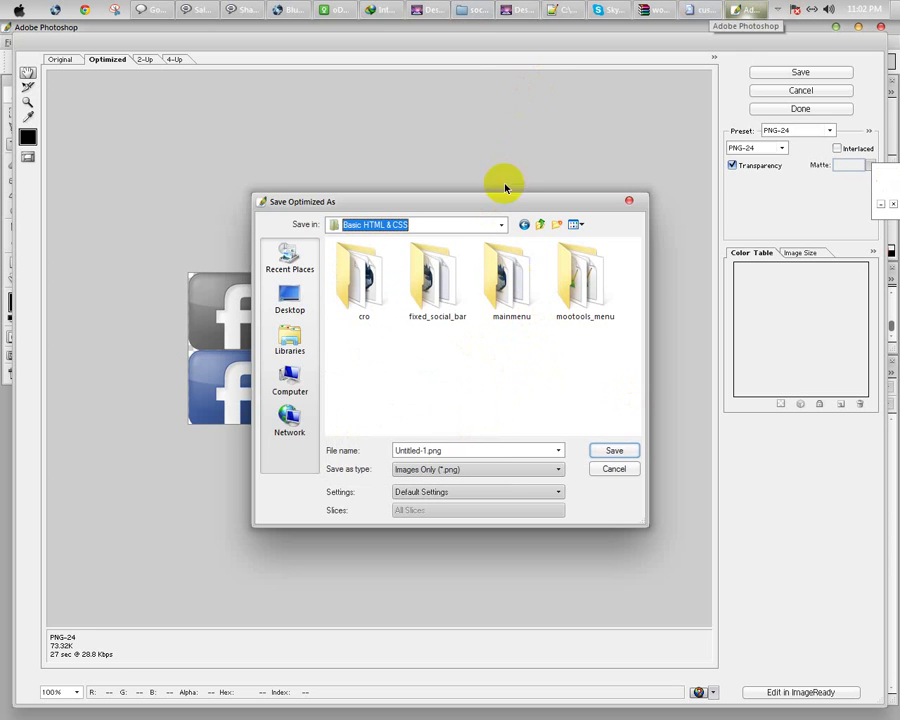
click(477, 10)
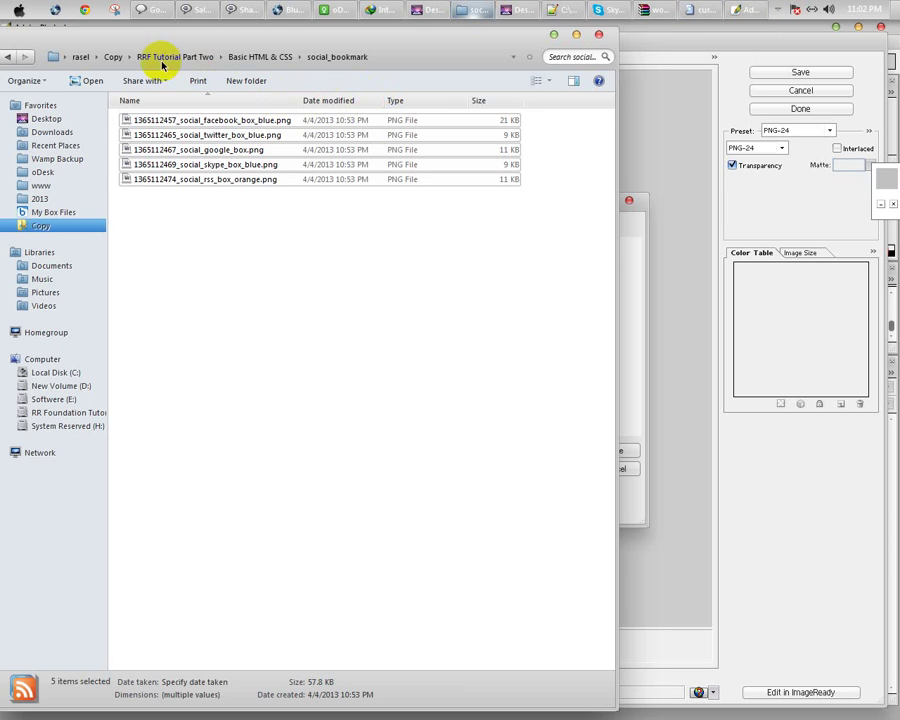
click(630, 340)
Change the save location to Copy > RRF Tutorial Part Two > Basic HTML & CSS inside the user's home folder
click(394, 226)
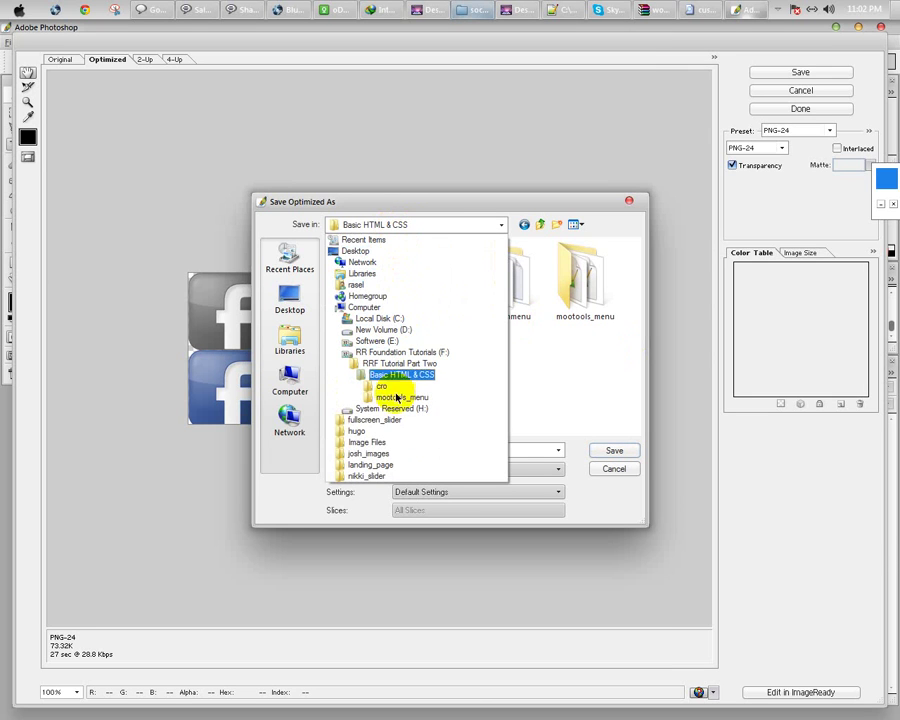
click(382, 285)
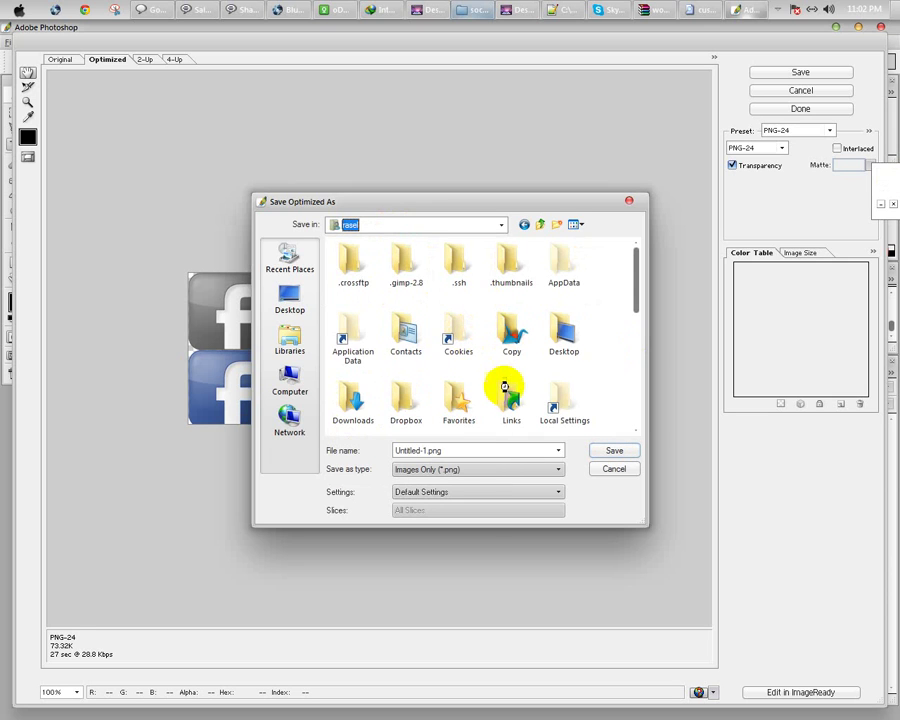
scroll(509, 383, down, 1)
scroll(508, 380, up, 1)
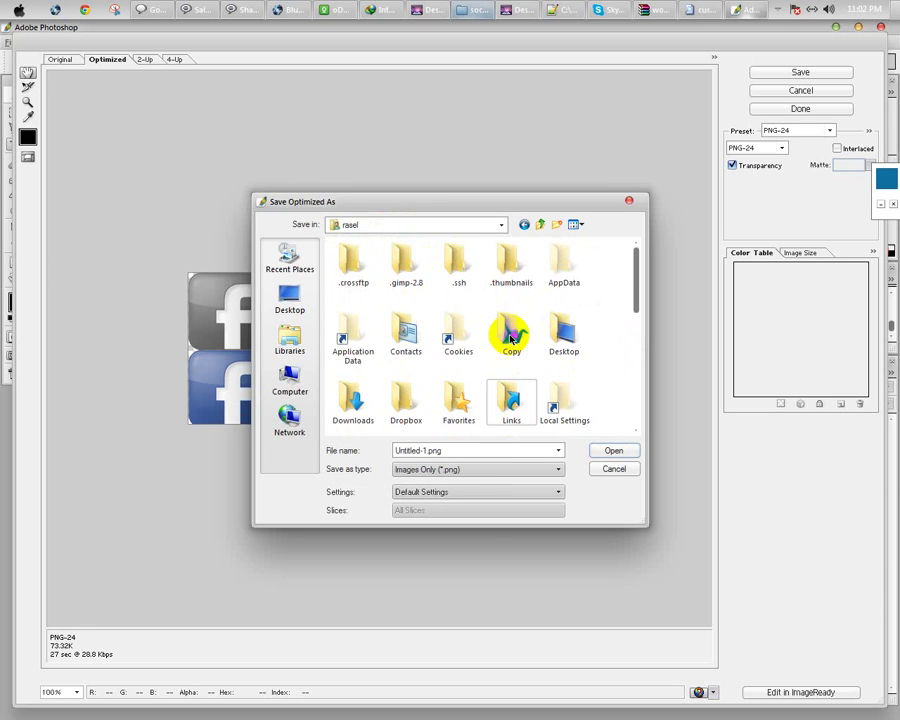
double_click(513, 333)
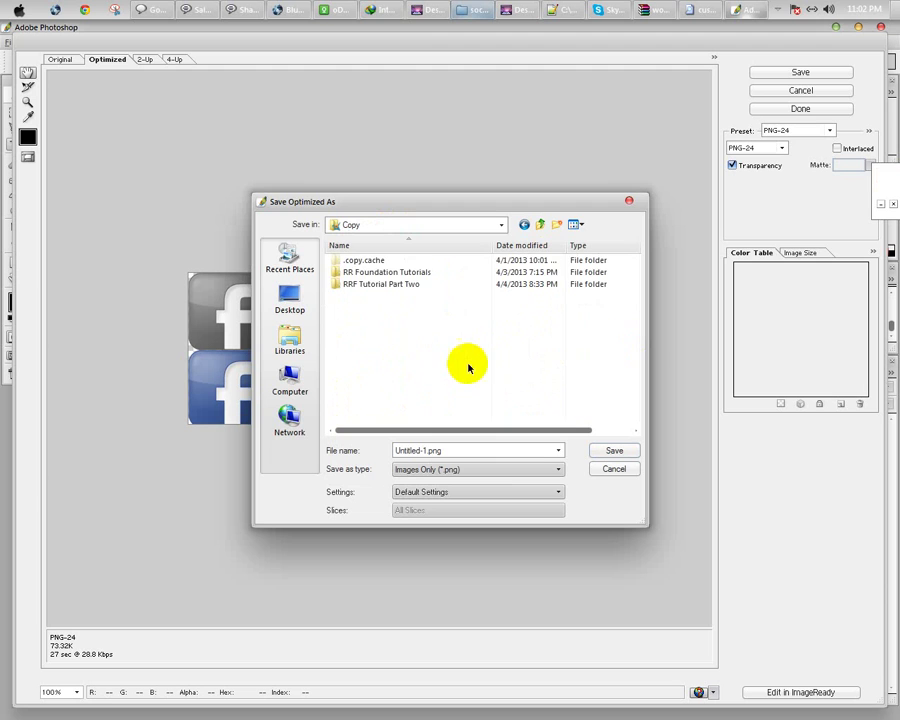
double_click(389, 285)
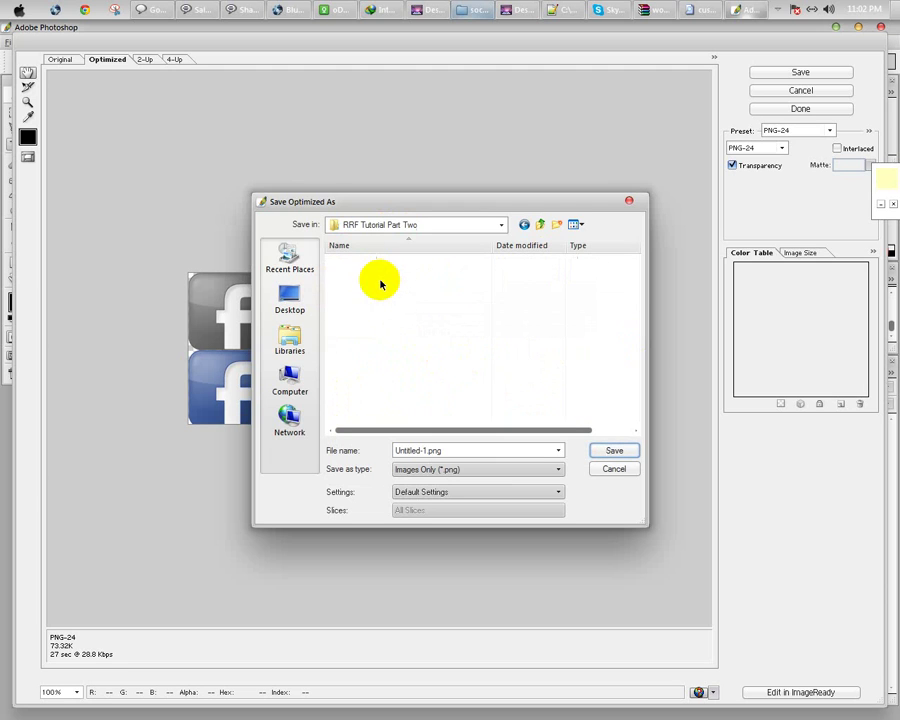
click(389, 273)
double_click(388, 273)
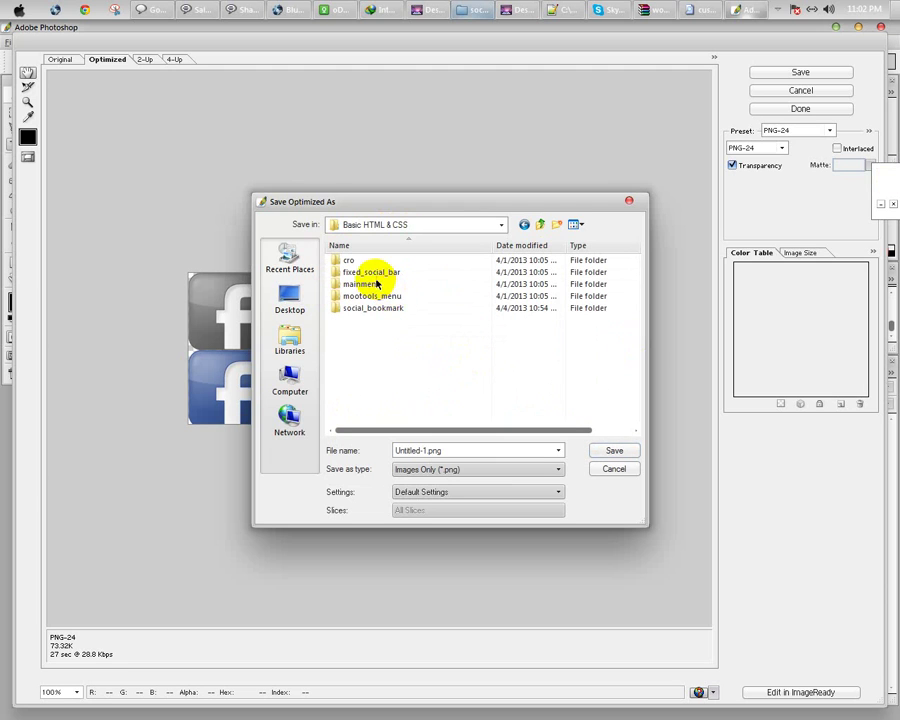
Save the optimized sprite as social_icons.png in the social_bookmark folder
click(362, 310)
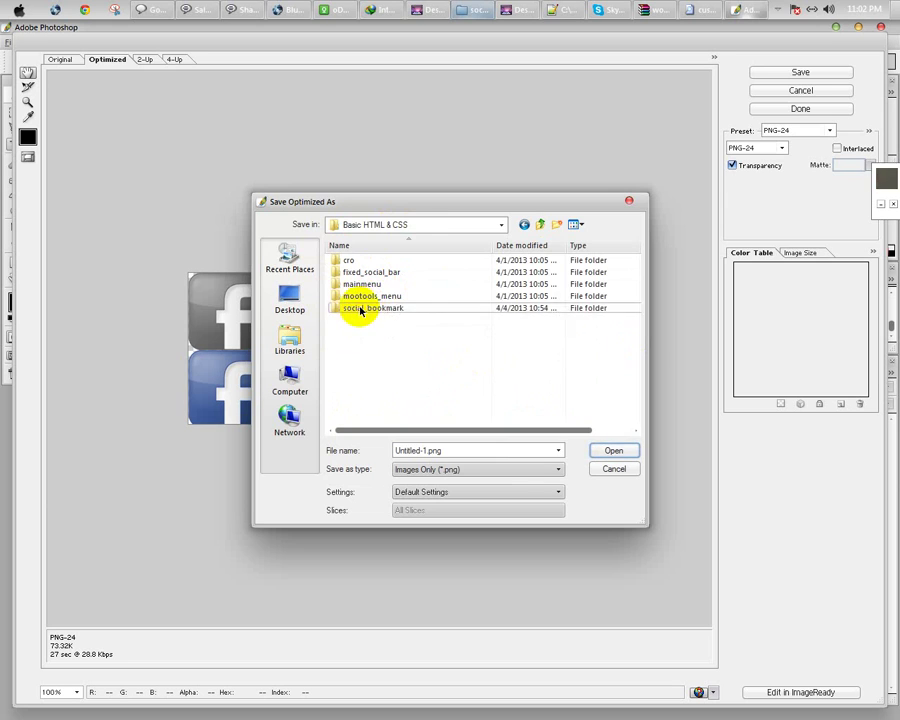
double_click(362, 310)
click(465, 453)
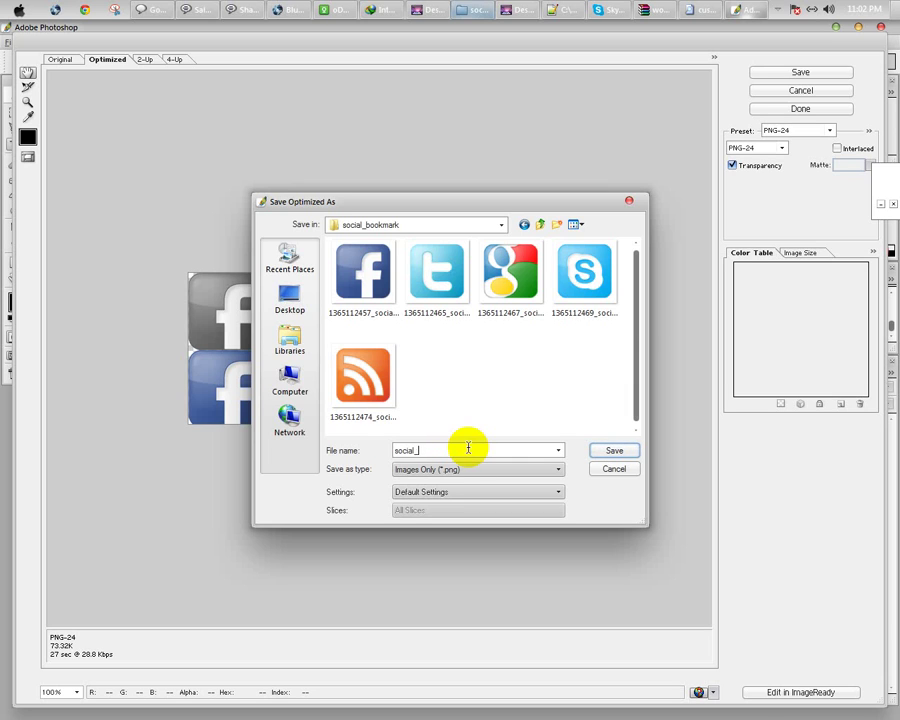
click(630, 453)
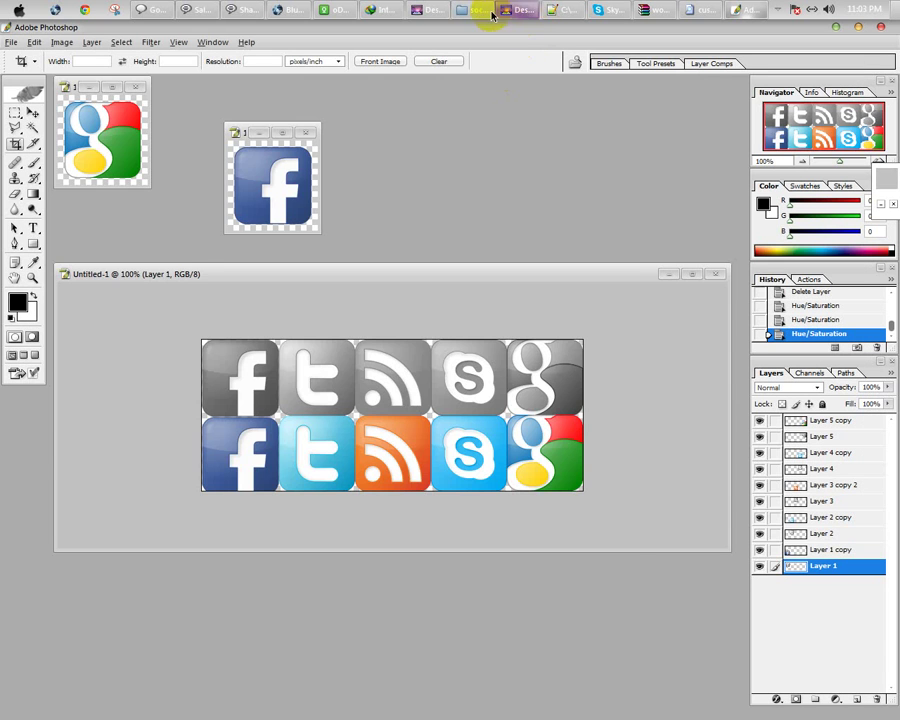
Switch to Windows Explorer and delete the five original icon PNGs from social_bookmark, keeping social_icons.png
click(491, 15)
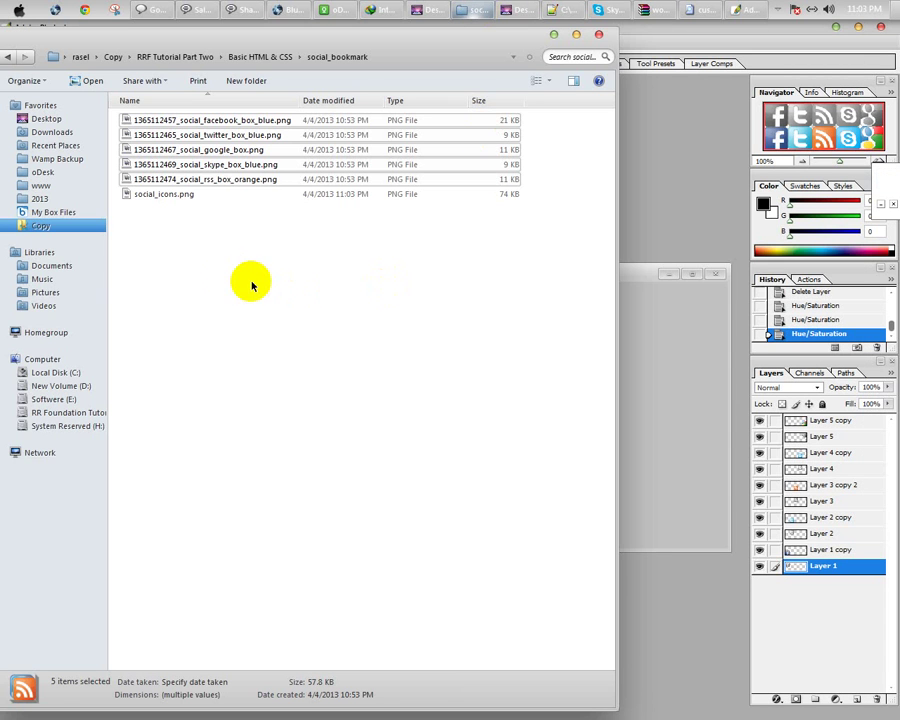
key(Delete)
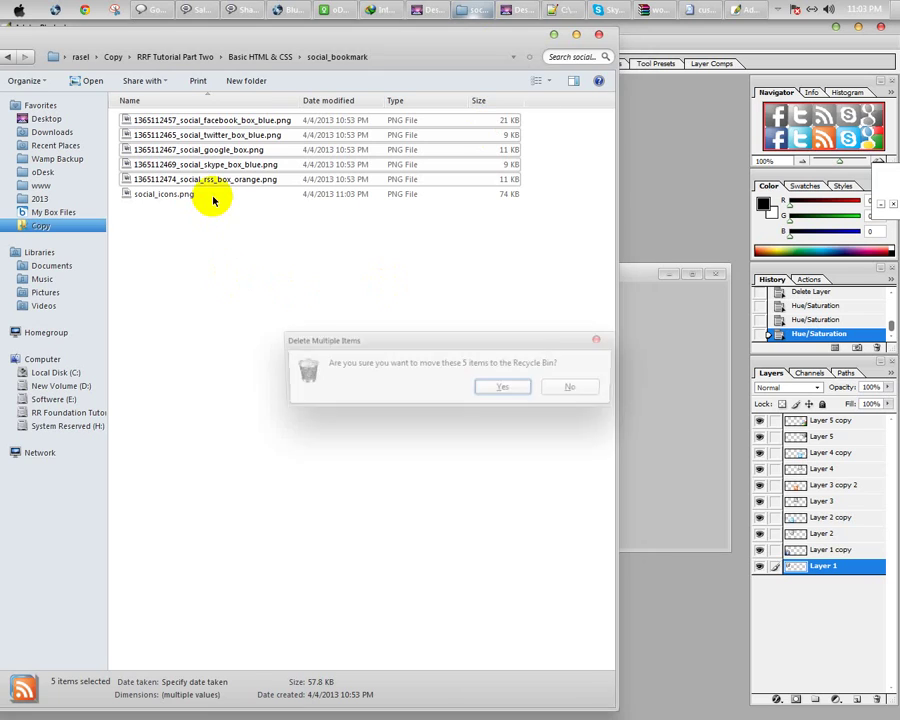
key(Return)
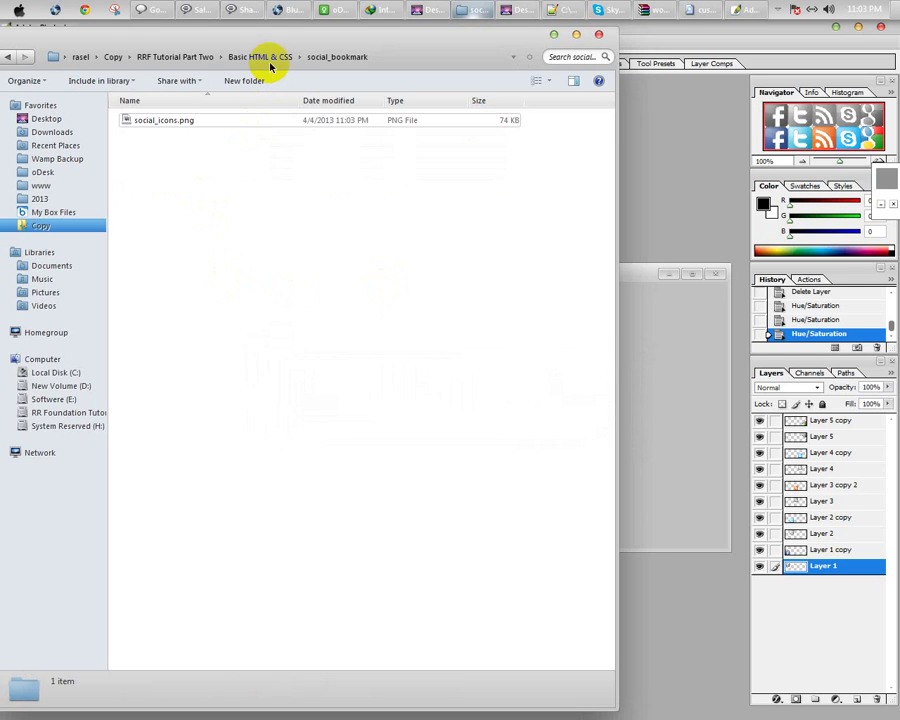
click(268, 60)
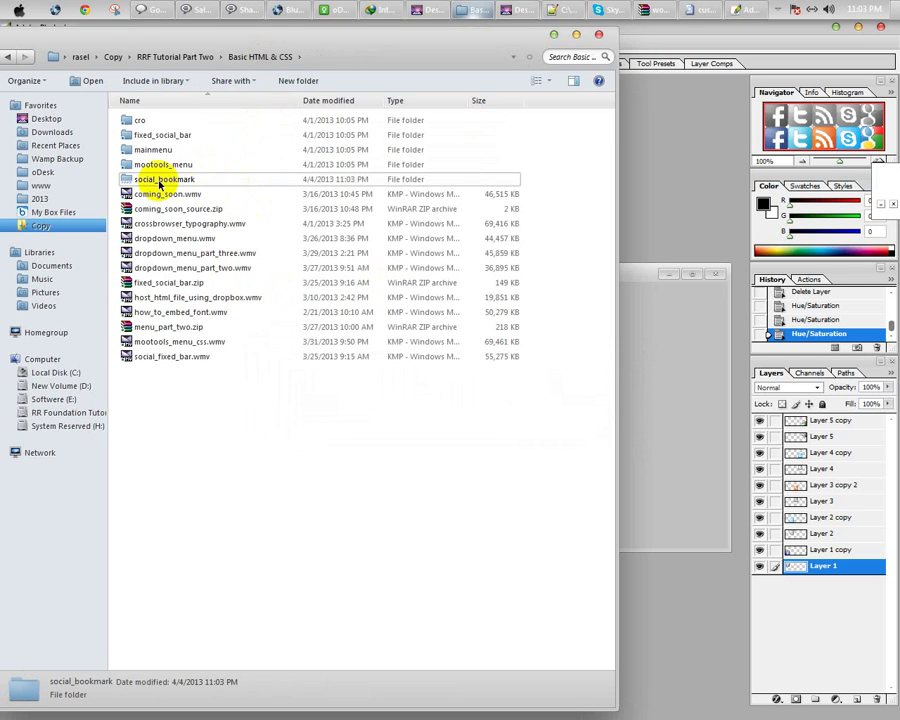
double_click(155, 180)
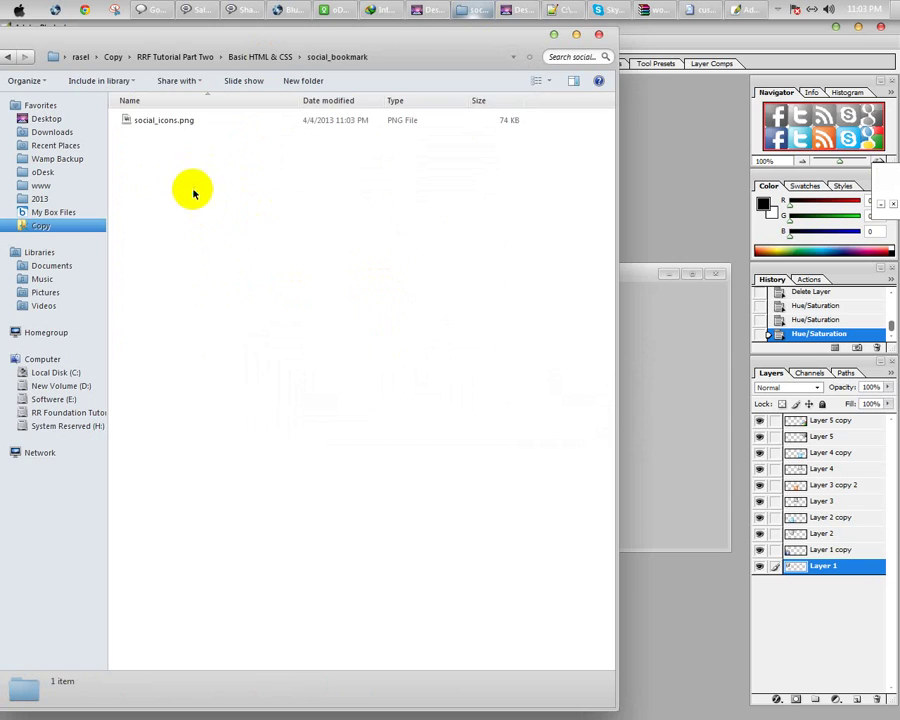